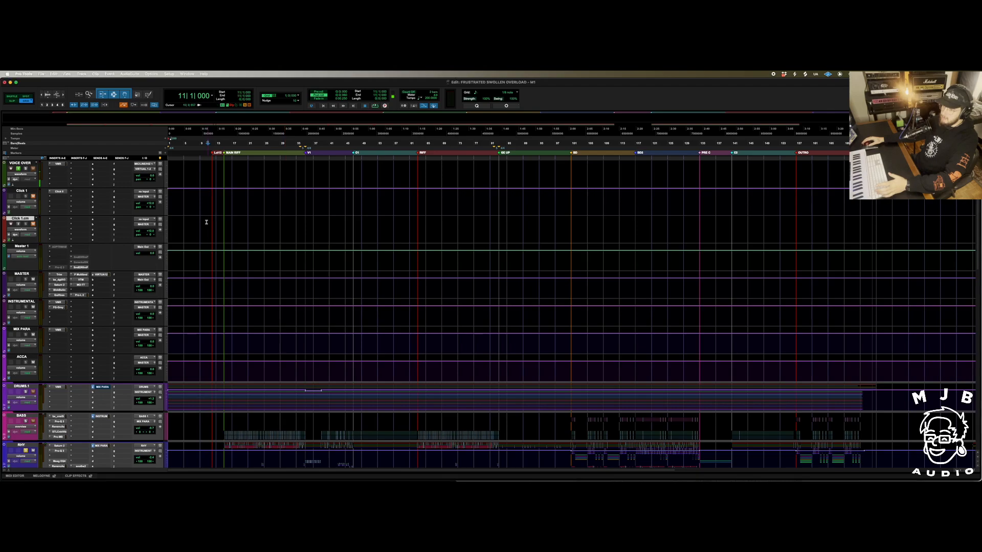
# Collapse the RHY folder track and turn off its solo
pyautogui.scroll(-6, 288, 367)
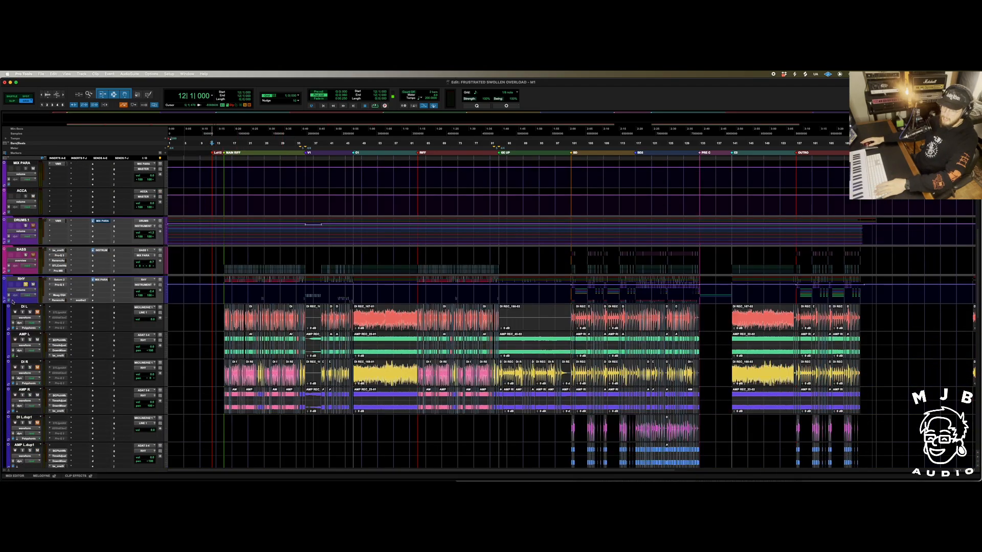
pyautogui.click(4, 299)
pyautogui.click(25, 332)
pyautogui.scroll(5, 131, 231)
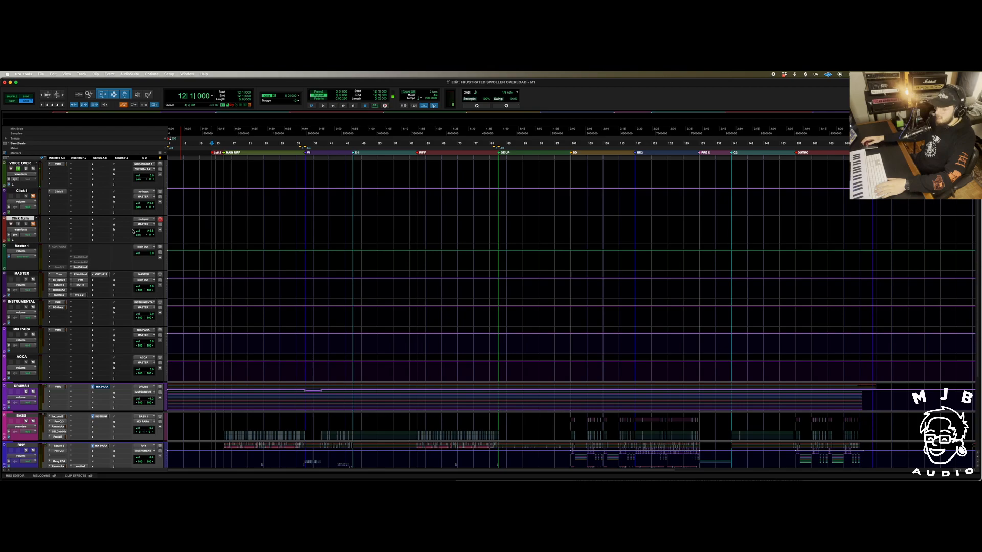
# Expand the DRUMS 1 folder track and place the edit cursor at bar 15
pyautogui.scroll(-3, 94, 285)
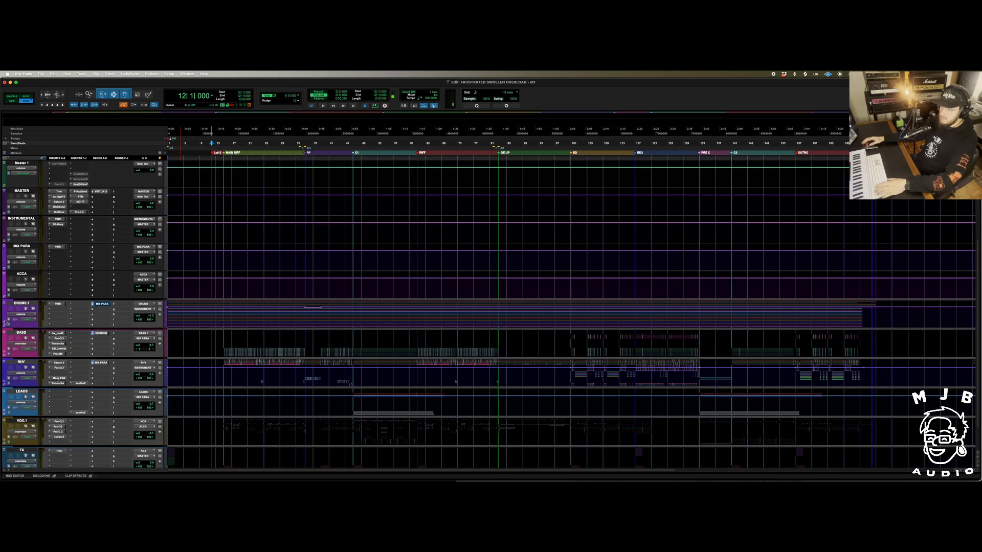
pyautogui.click(3, 322)
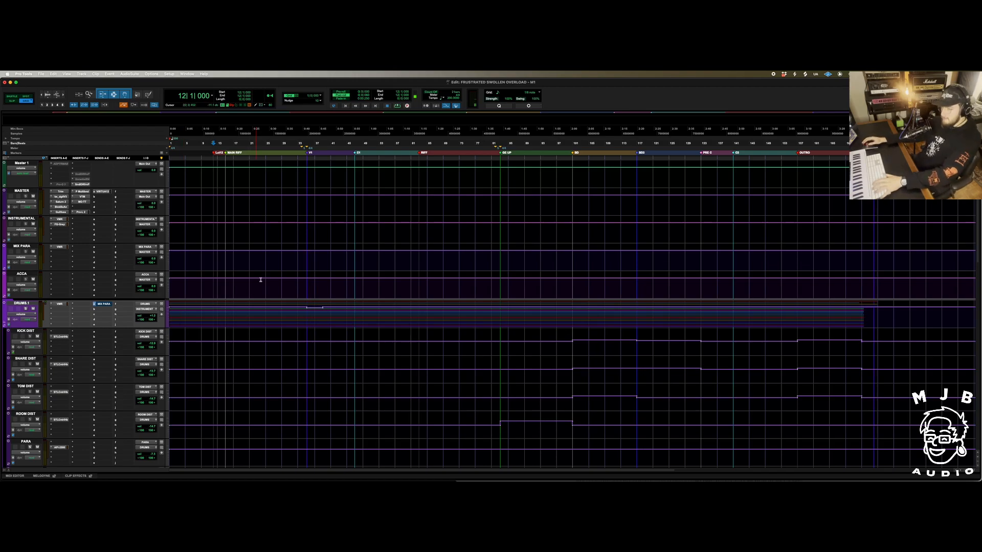
pyautogui.scroll(-4, 324, 230)
pyautogui.scroll(-1, 324, 229)
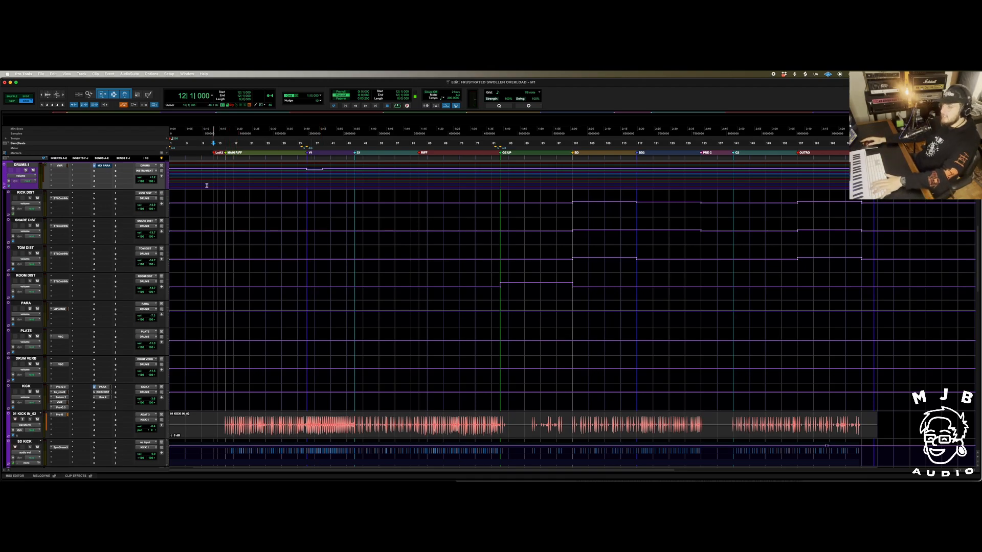
pyautogui.click(225, 181)
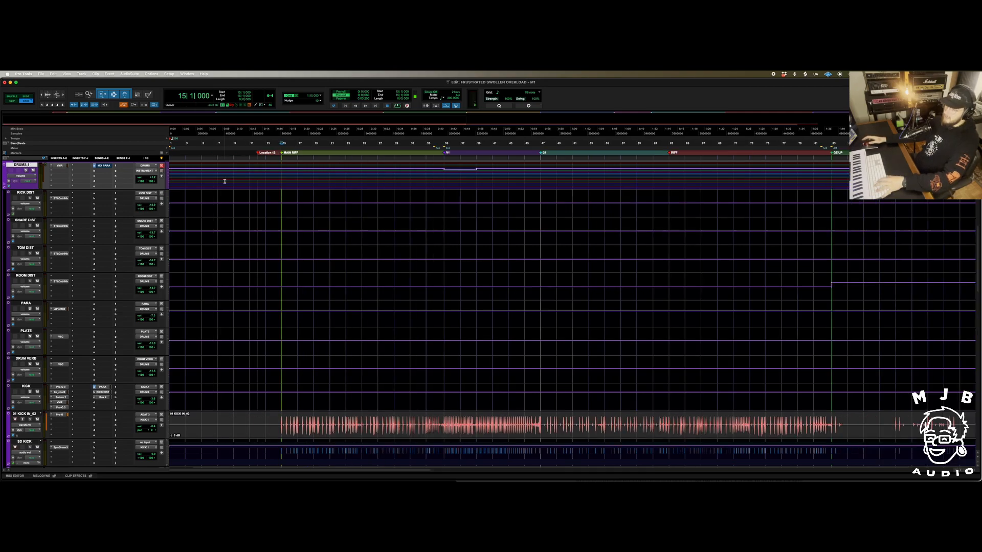
# Play the drums from bar 15 while viewing the kick, snare and drum effect tracks
pyautogui.scroll(-5, 338, 230)
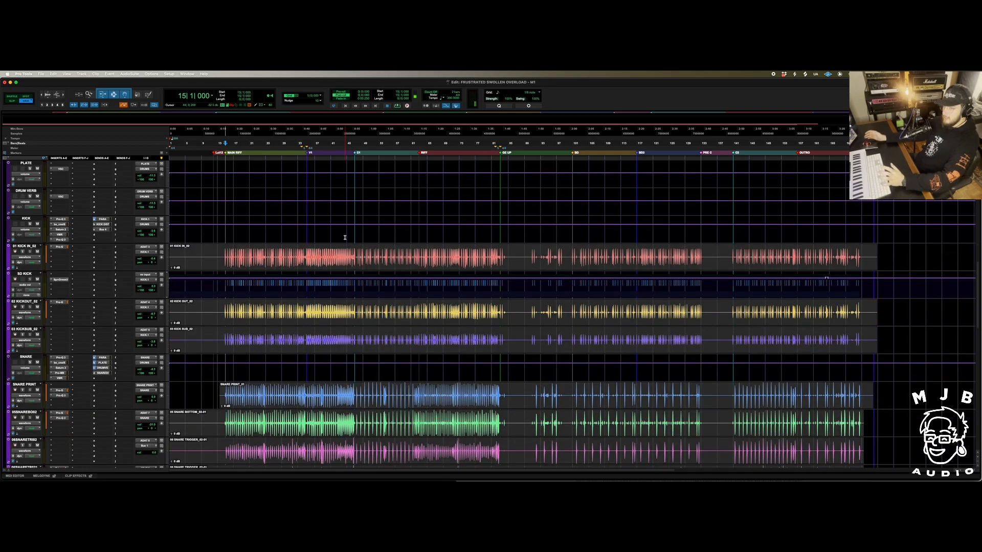
pyautogui.scroll(-1, 345, 237)
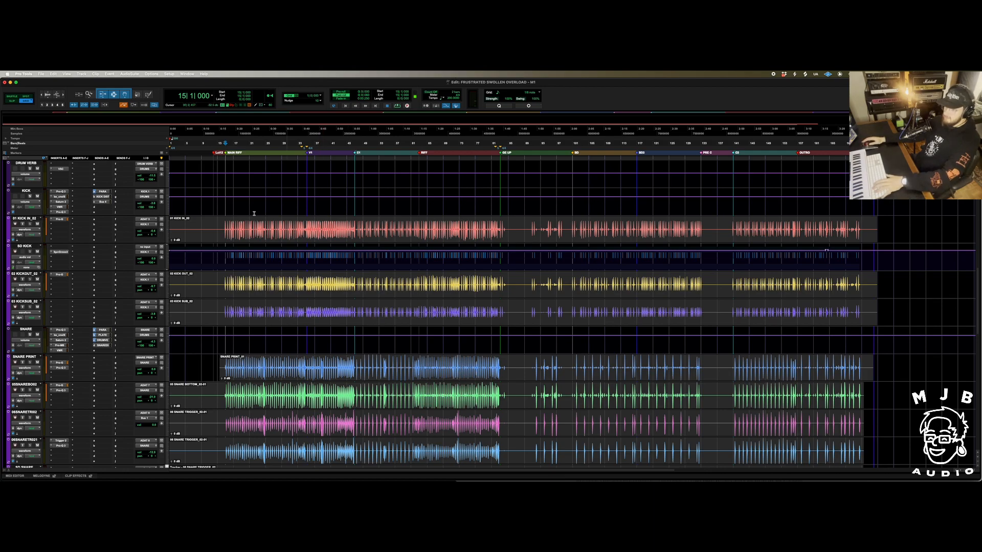
pyautogui.click(228, 203)
pyautogui.click(224, 204)
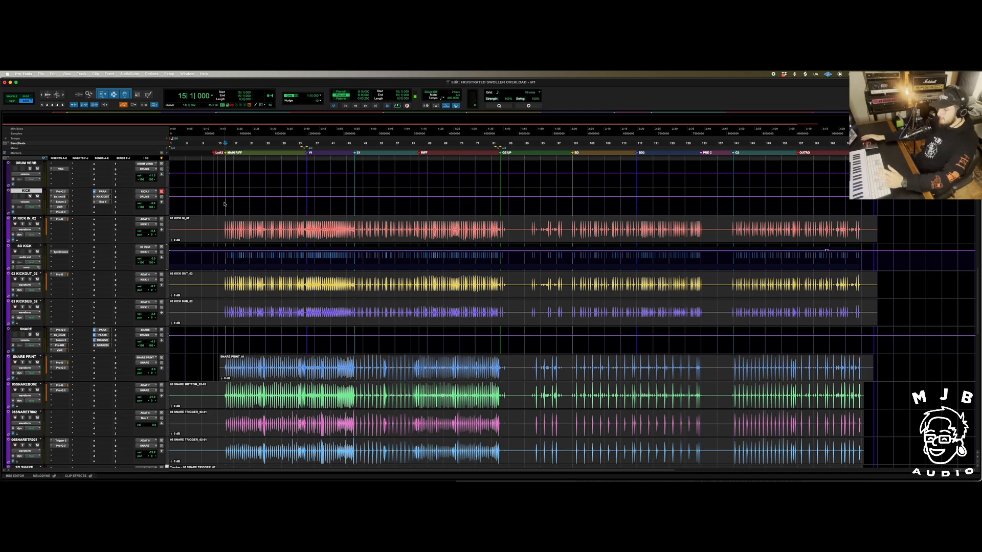
pyautogui.scroll(3, 313, 205)
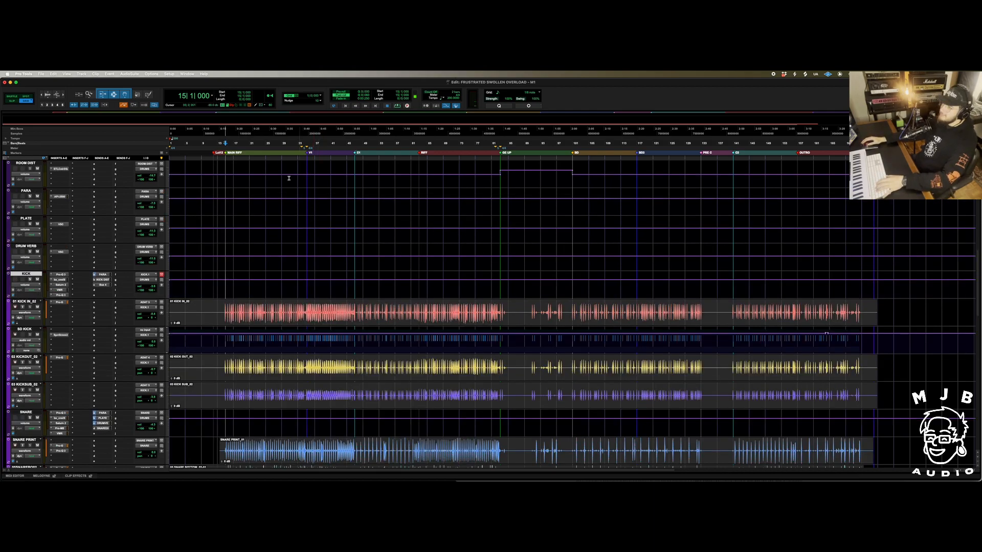
pyautogui.scroll(9, 330, 256)
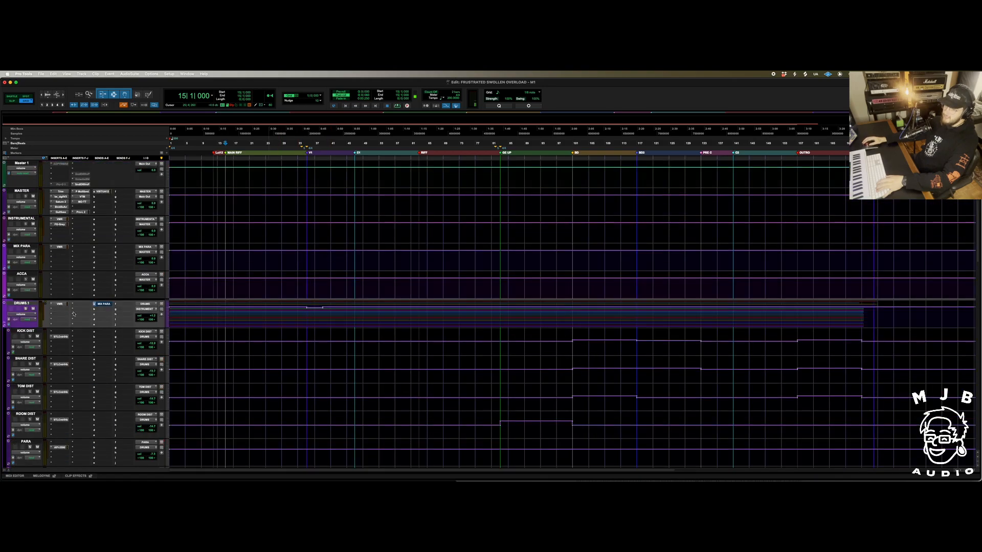
pyautogui.scroll(-9, 269, 333)
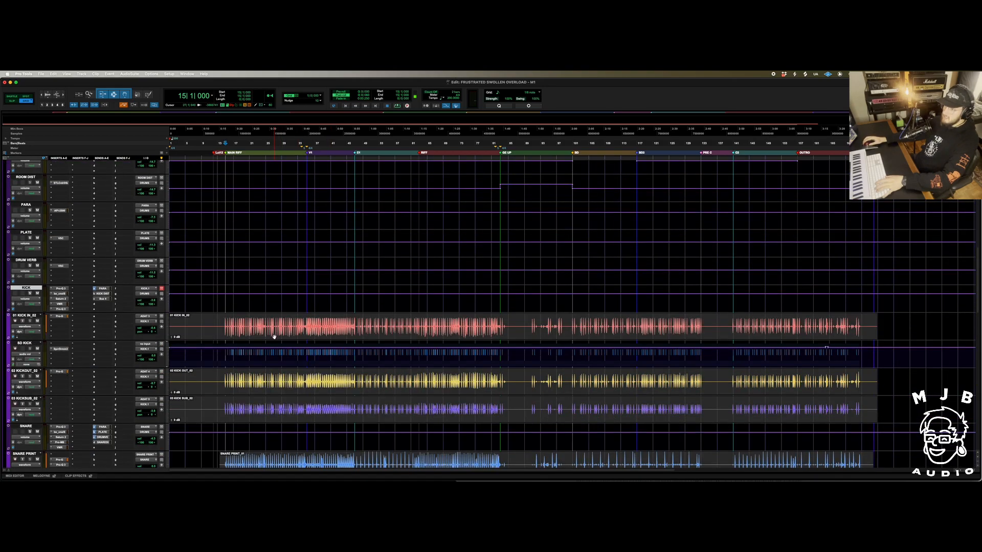
pyautogui.press('space')
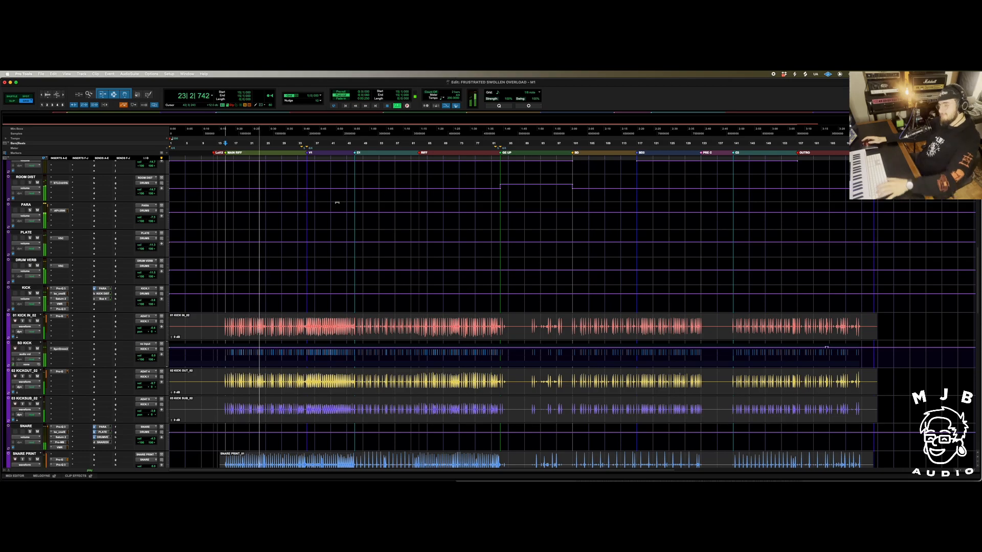
pyautogui.press('space')
# Place the edit cursor at bar 101 on the PARA track and examine the volume automation of the drum distortion tracks
pyautogui.scroll(-4, 415, 266)
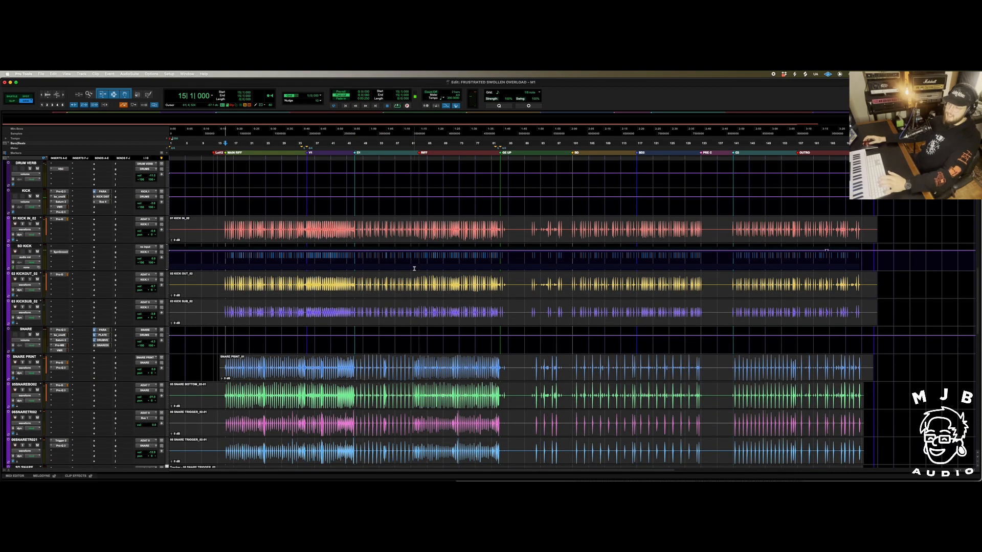
pyautogui.scroll(3, 415, 269)
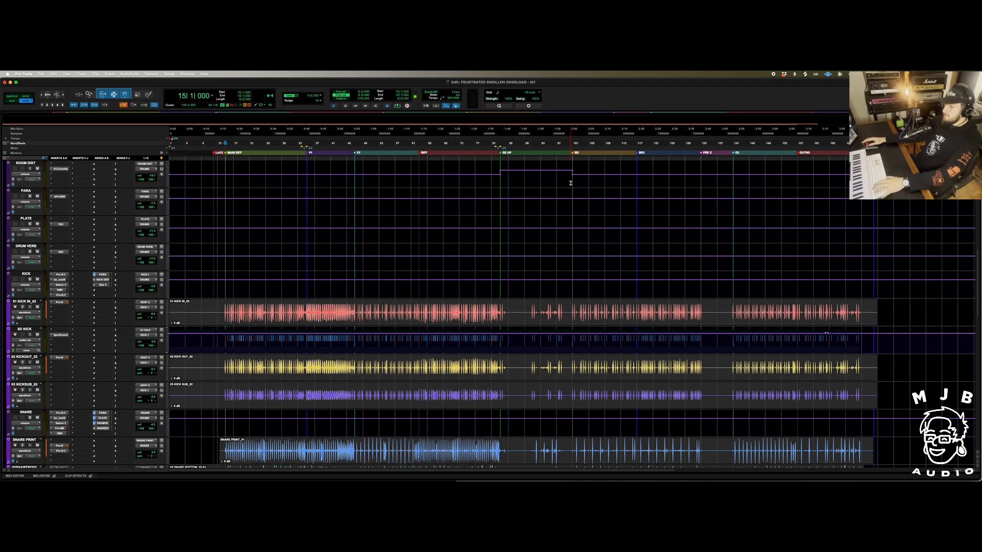
pyautogui.click(573, 204)
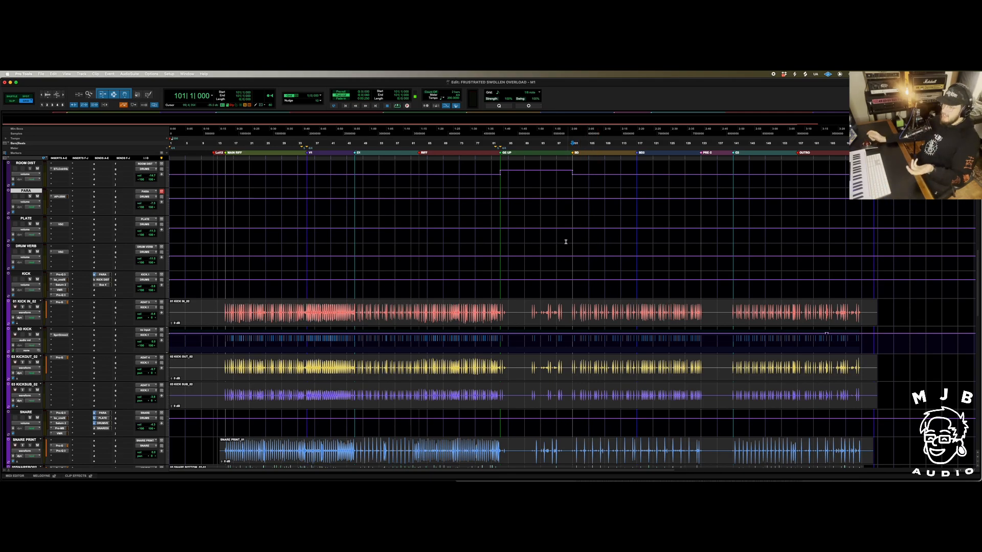
pyautogui.scroll(3, 392, 300)
pyautogui.scroll(3, 391, 301)
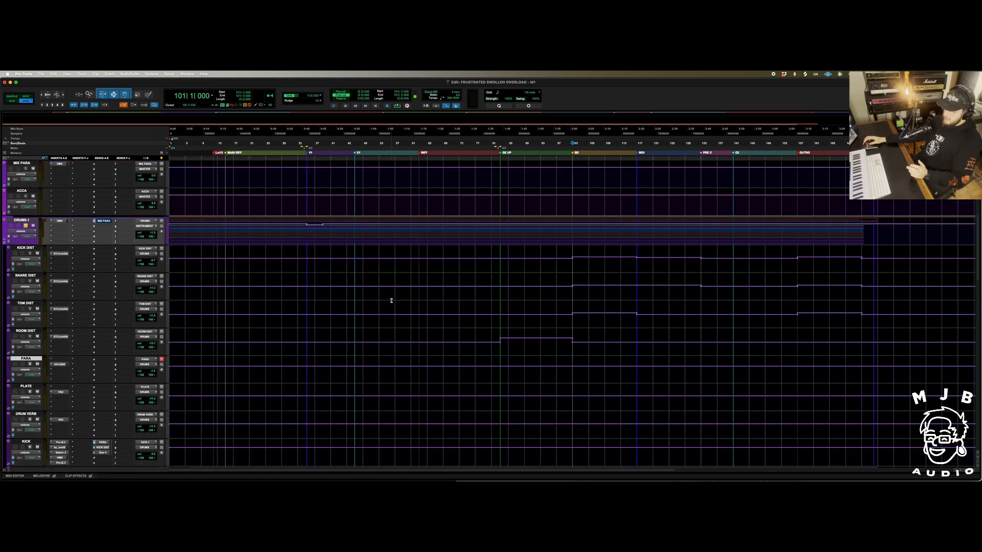
# Unsolo and collapse the DRUMS 1 folder track, and solo and expand the BASS folder track
pyautogui.click(26, 226)
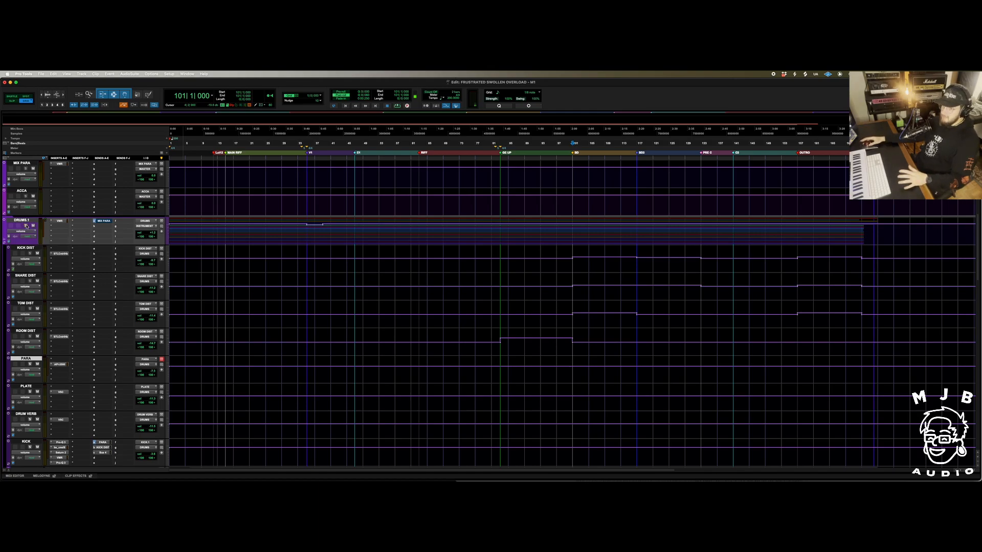
pyautogui.click(4, 241)
pyautogui.click(24, 302)
pyautogui.scroll(-5, 464, 351)
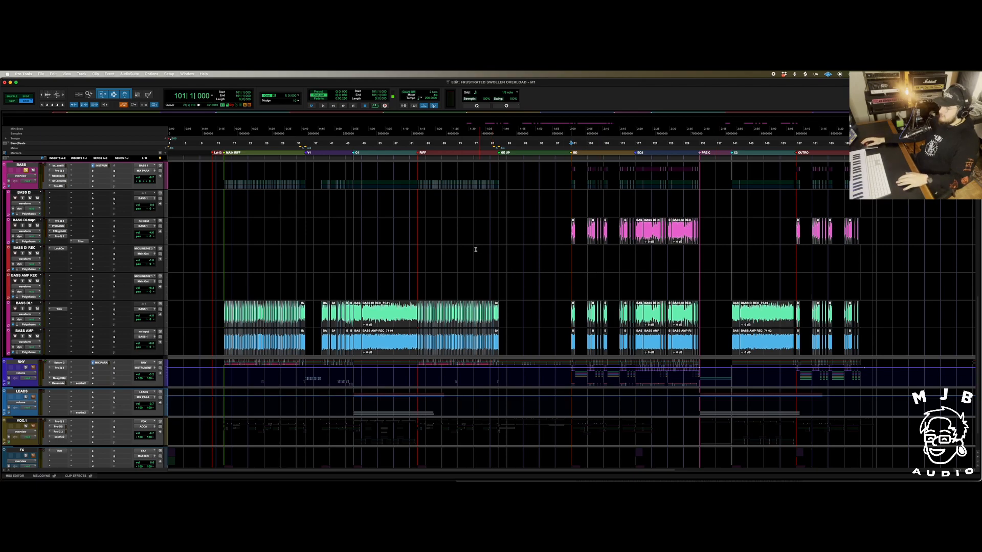
# Select the BASS DI.1 and BASS AMP clips starting at bar 49 and play them with BASS AMP soloed
pyautogui.click(362, 281)
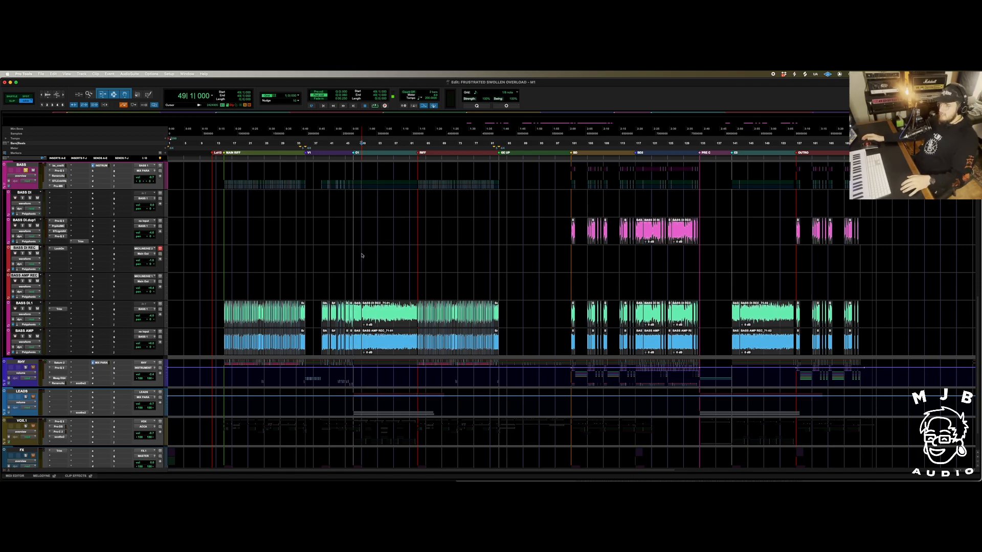
pyautogui.click(373, 352)
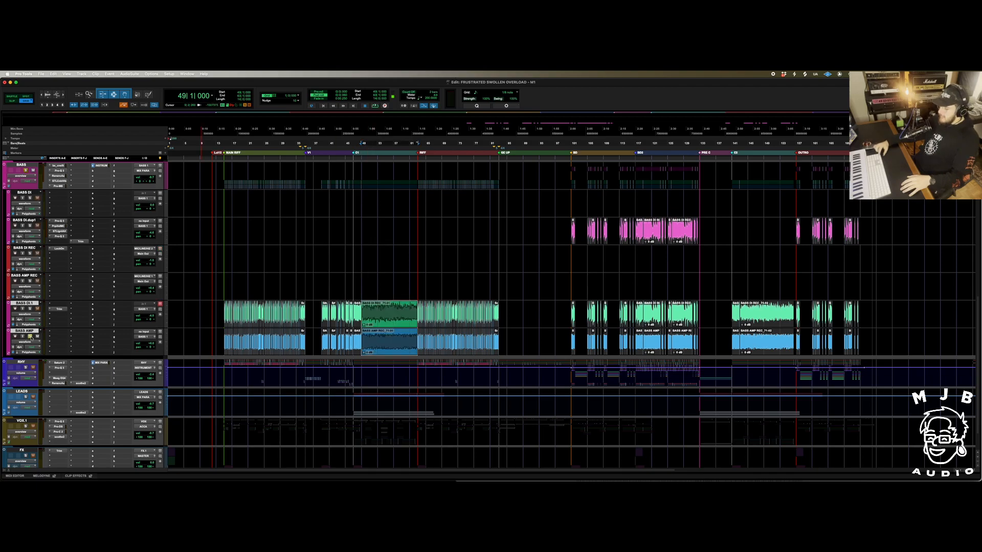
pyautogui.press('space')
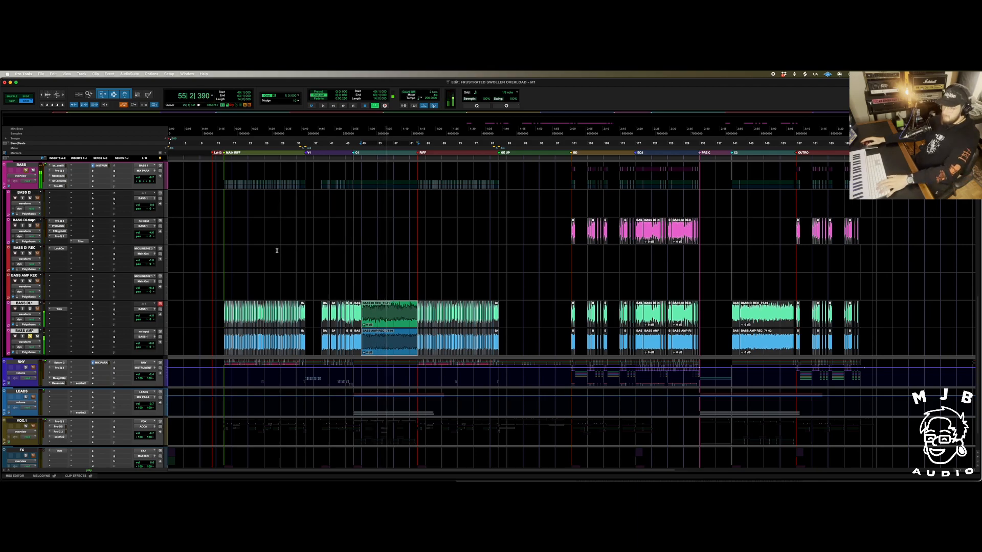
pyautogui.press('space')
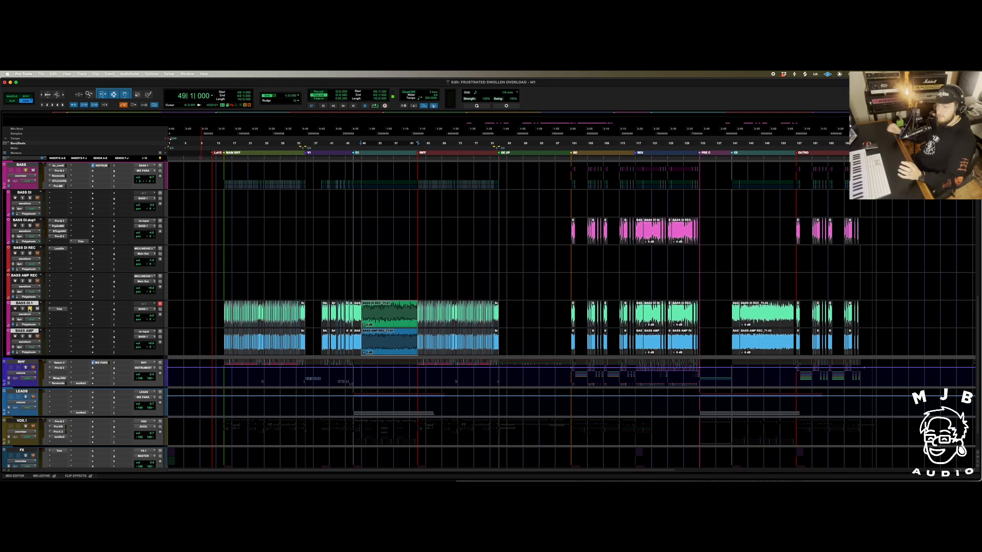
# Play the passage from bar 49 with only BASS DI.1 soloed, and again with BASS DI.1 and BASS AMP soloed together
pyautogui.press('space')
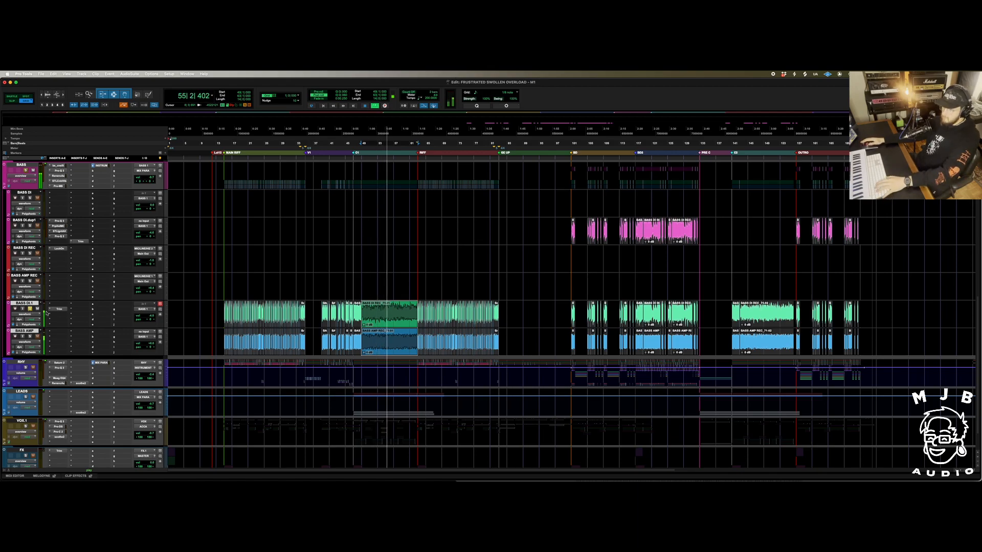
pyautogui.press('space')
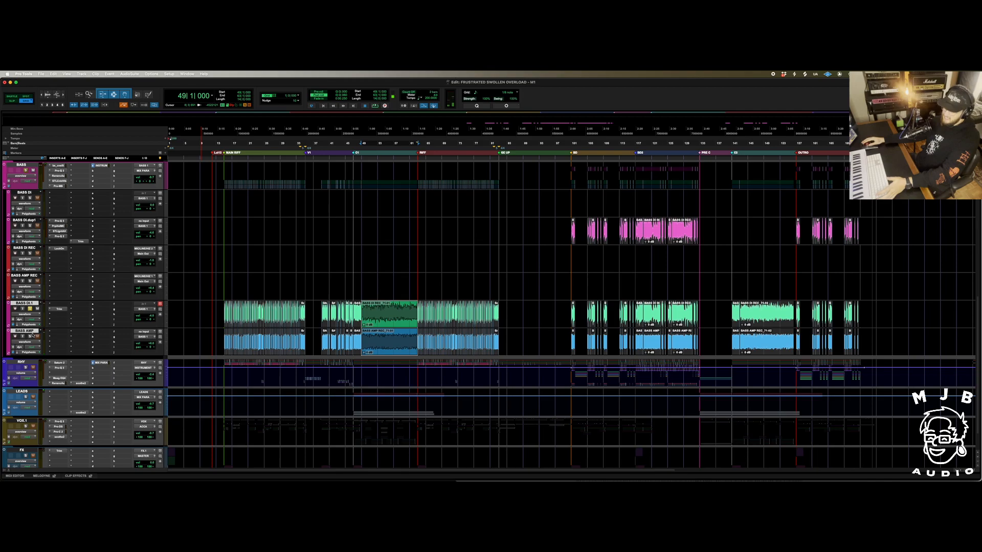
pyautogui.press('space')
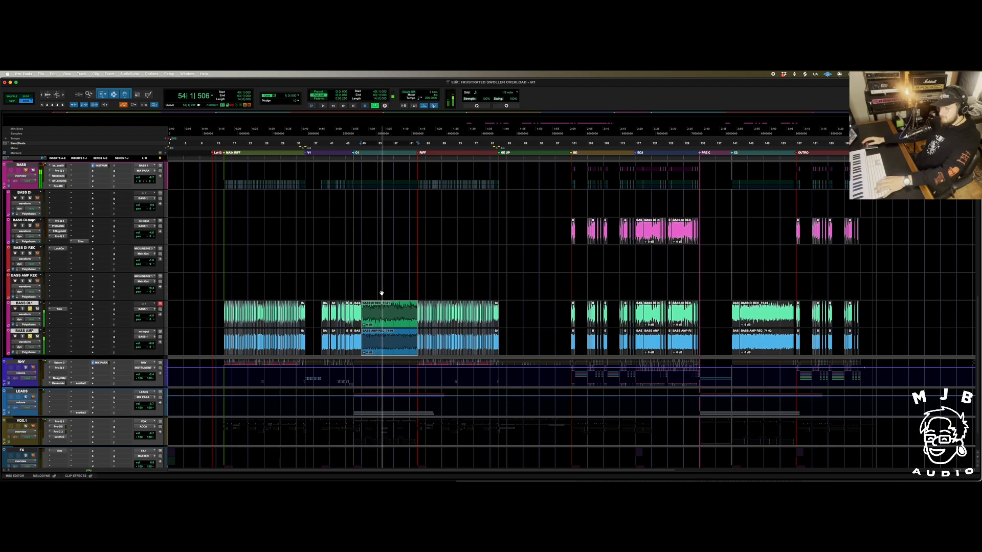
pyautogui.press('space')
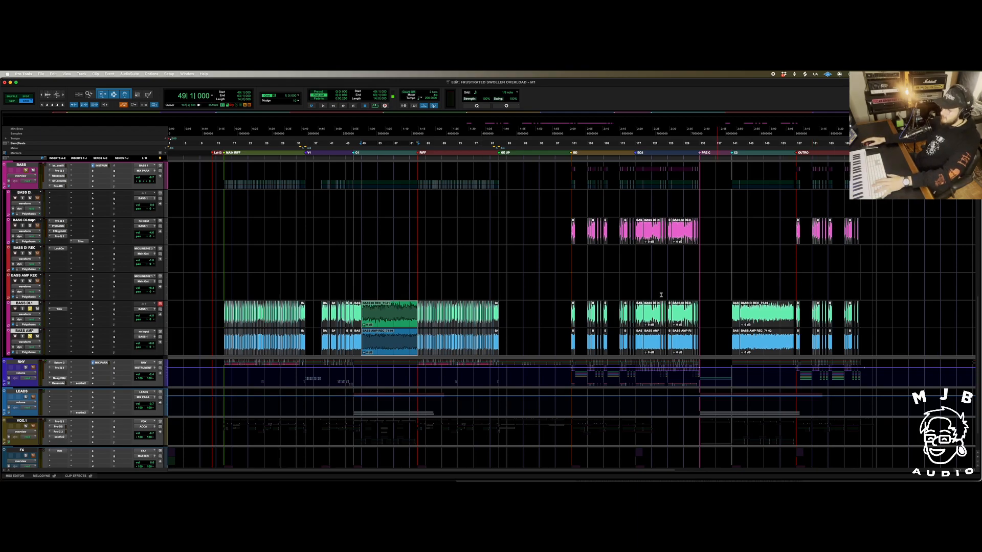
# Place the edit cursor at bar 101 and examine the bass clips there up close
pyautogui.click(574, 279)
pyautogui.press('t')
pyautogui.press('t')
pyautogui.press('t')
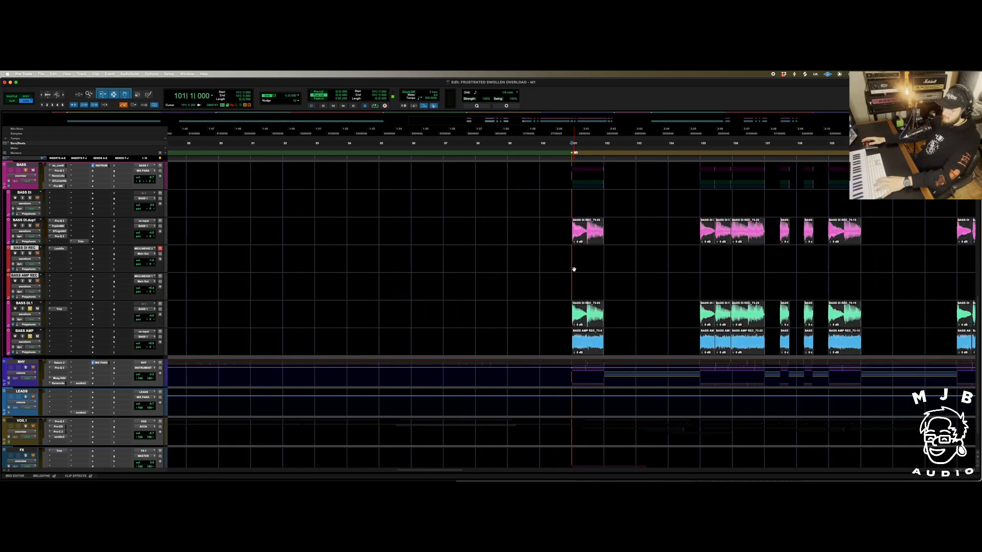
pyautogui.press('r')
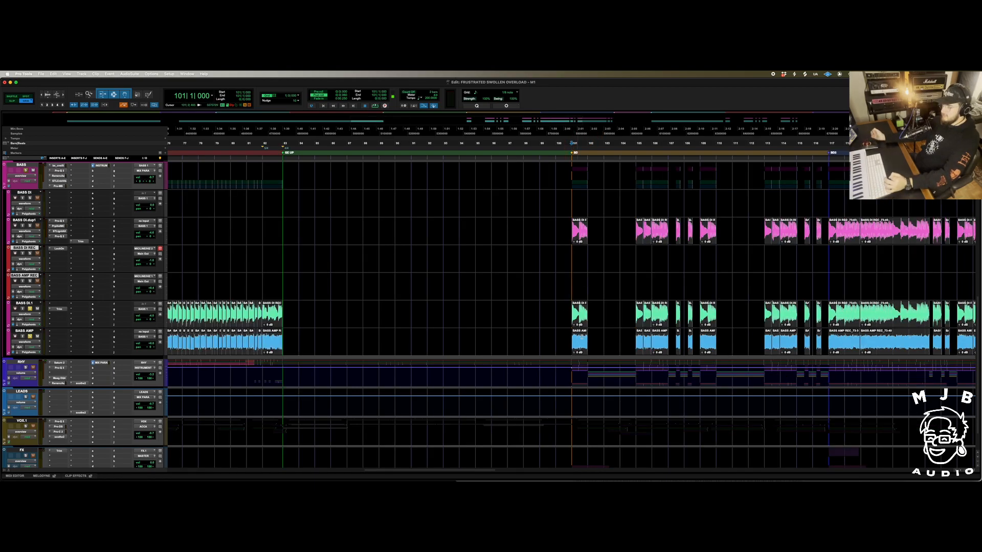
pyautogui.click(569, 339)
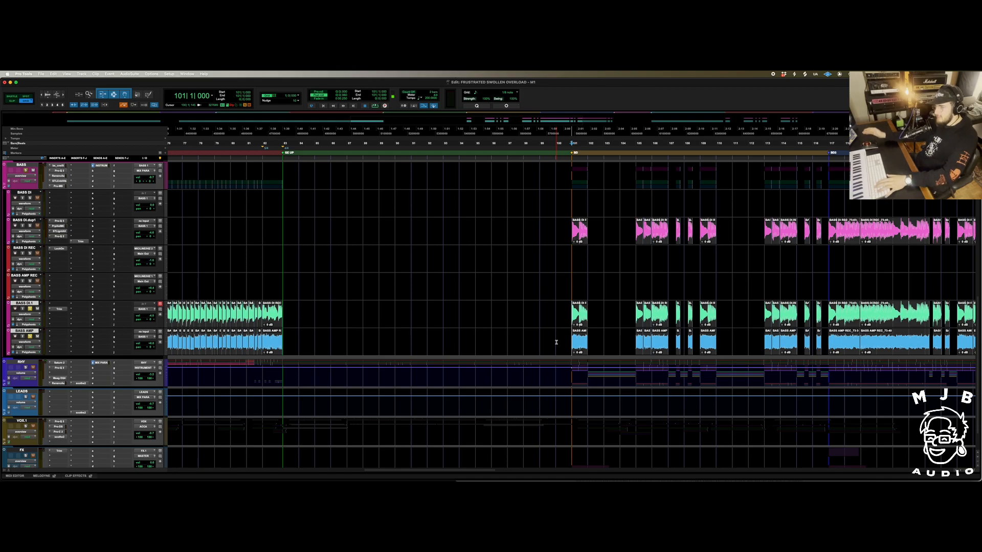
pyautogui.press('r')
pyautogui.press('r')
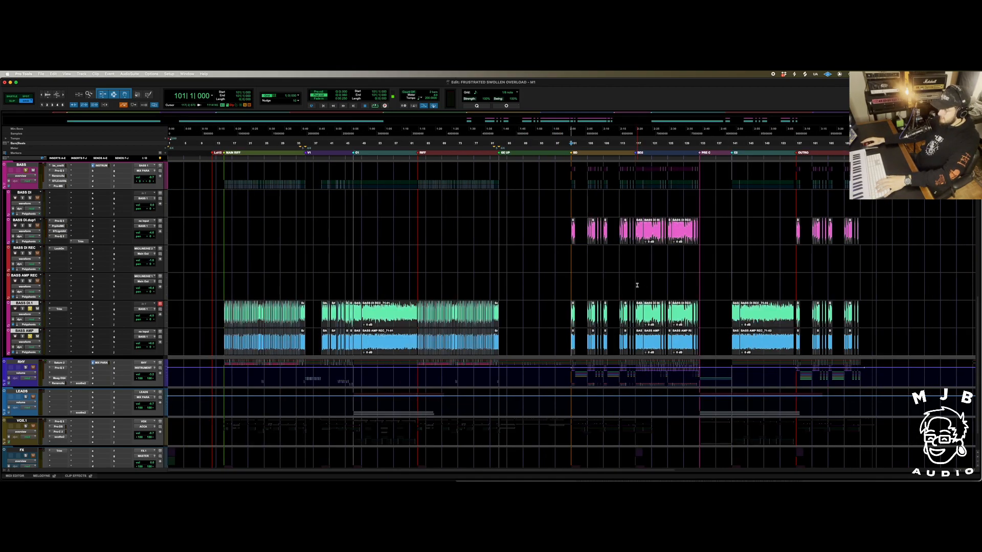
# Play the soloed bass tracks from bar 117
pyautogui.click(635, 285)
pyautogui.press('space')
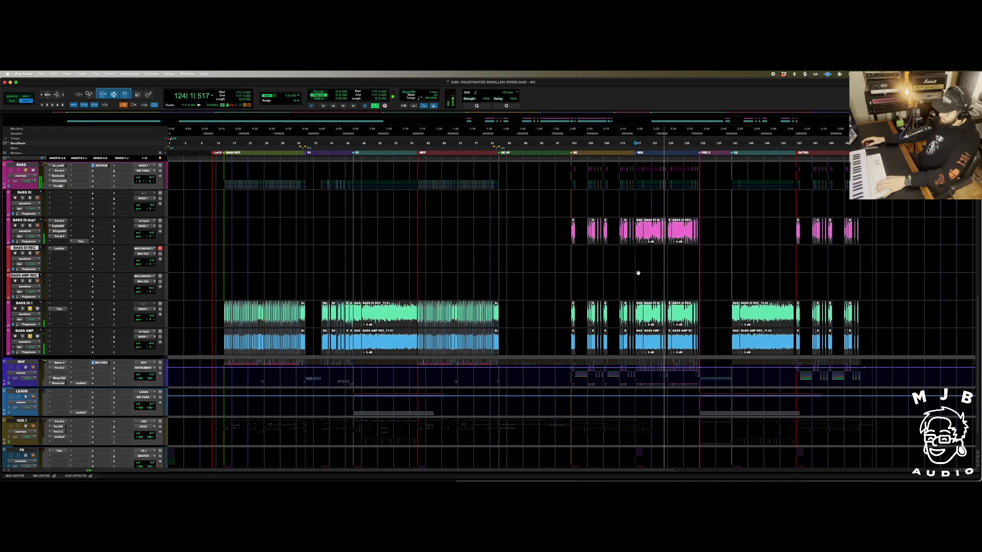
pyautogui.press('space')
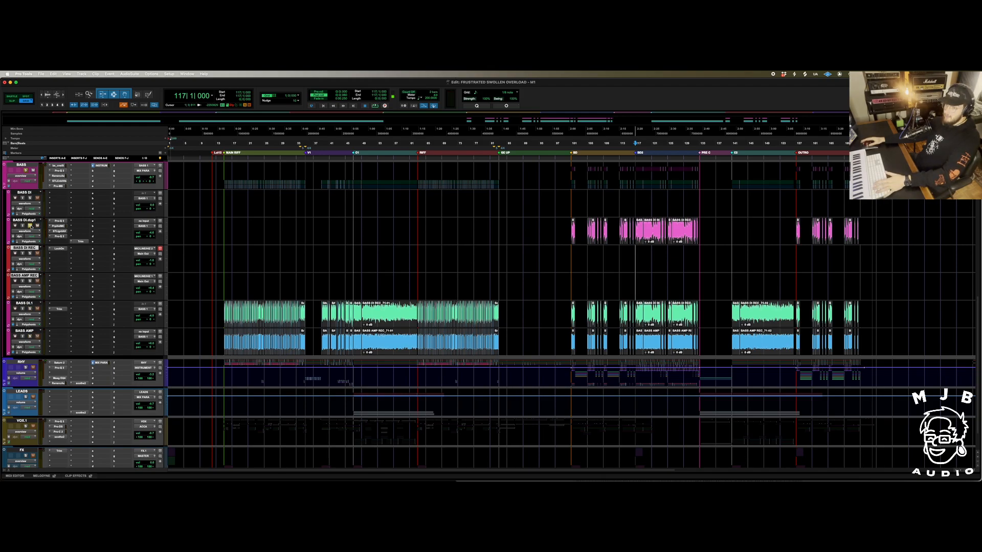
# Place the edit cursor at bar 117 on the BASS DI track and open the STL AmpHub insert of BASS DI.dup1
pyautogui.click(634, 198)
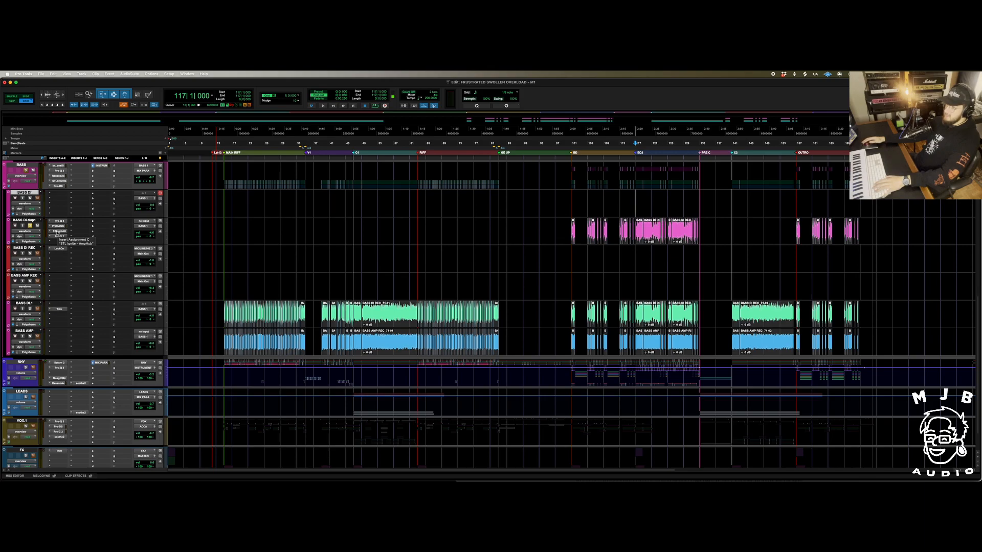
pyautogui.click(58, 233)
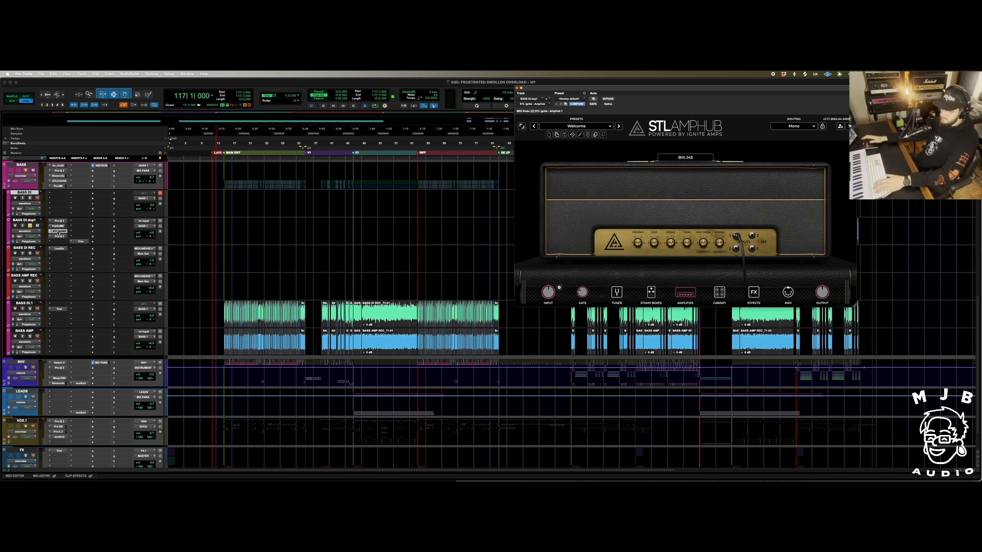
# Close the amp plugin and play from bar 117 with BASS DI.dup1 soloed, and again with the whole BASS folder soloed
pyautogui.click(57, 231)
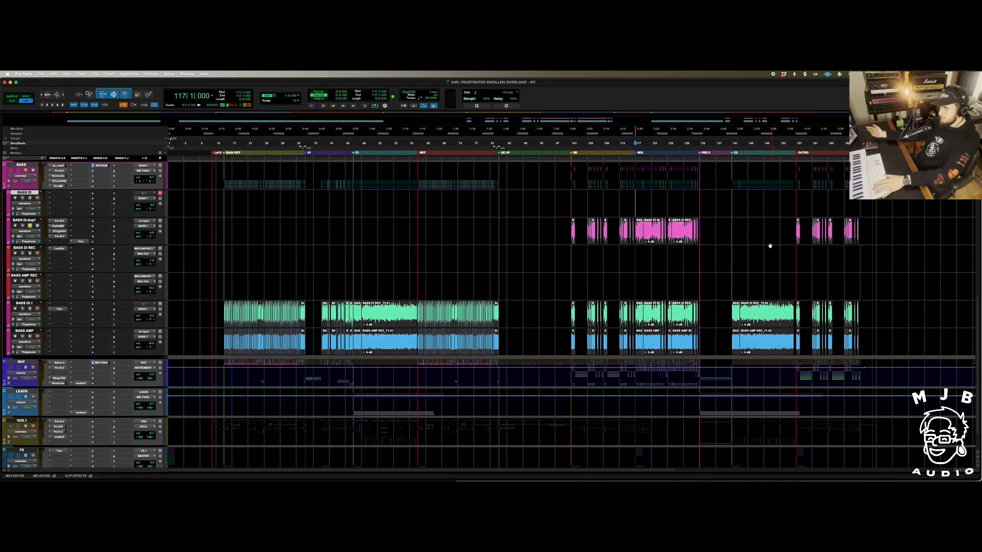
pyautogui.press('space')
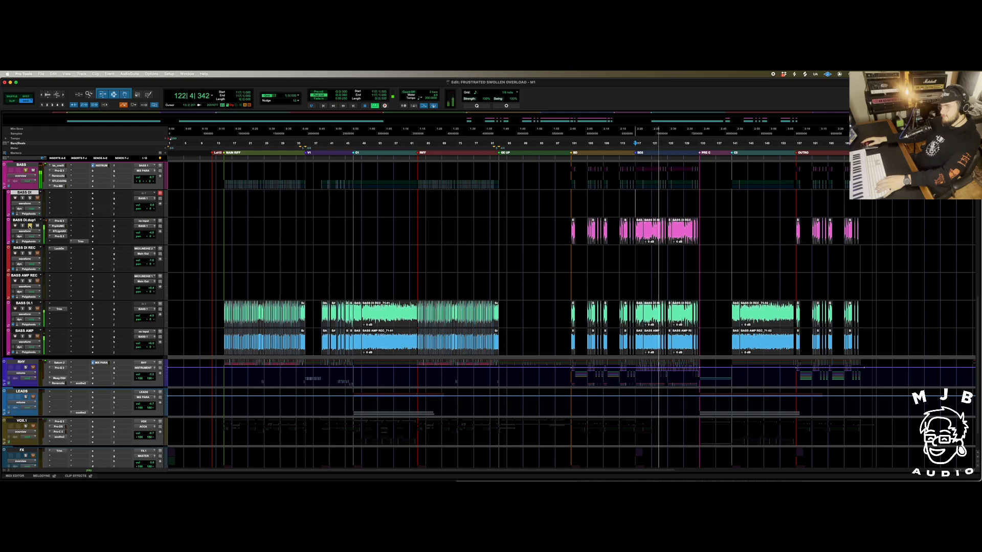
pyautogui.press('space')
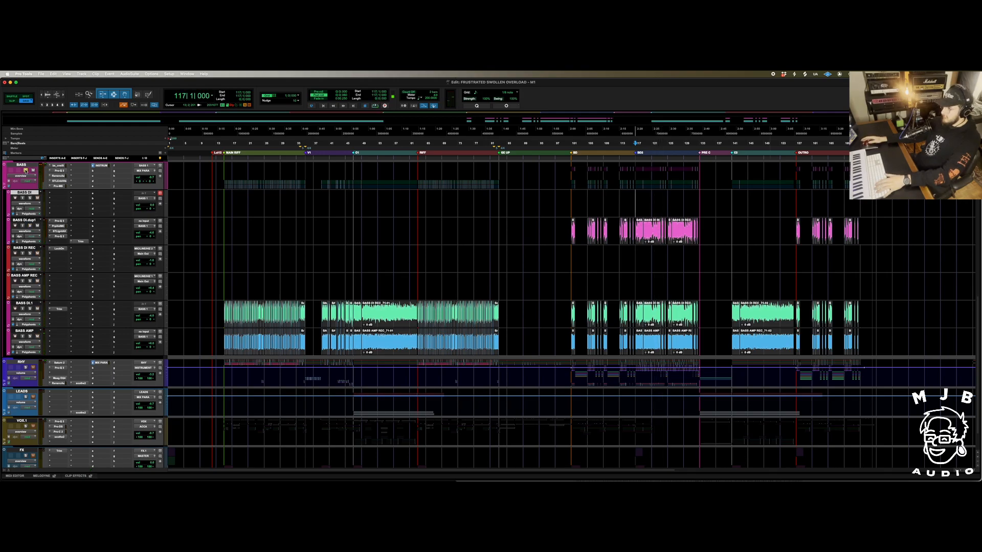
pyautogui.press('space')
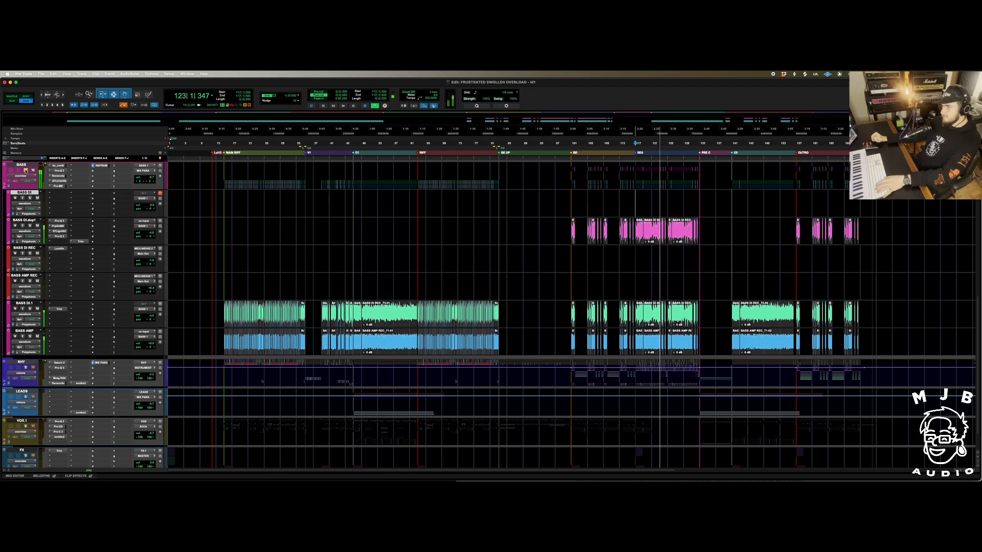
pyautogui.press('space')
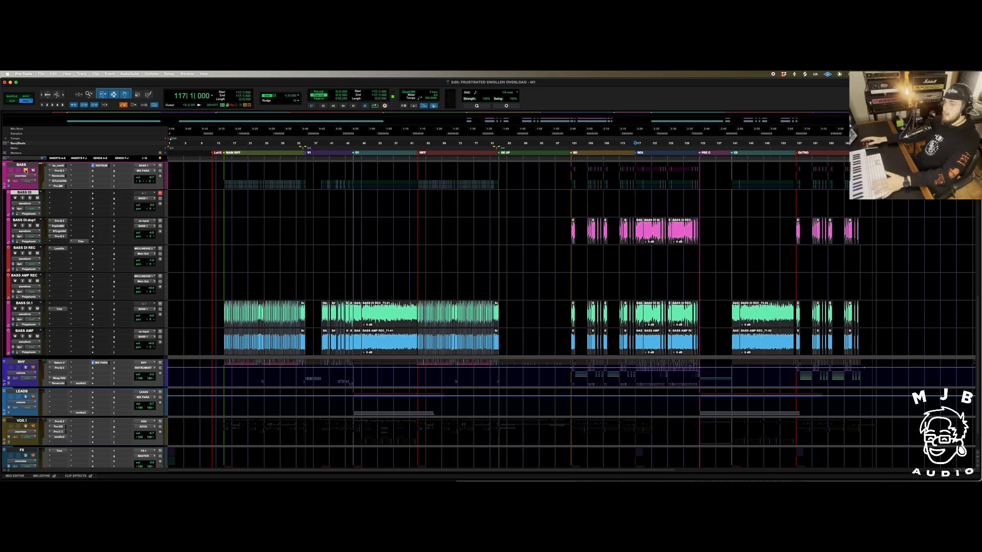
# Collapse the BASS folder and expand the RHY folder to show its rhythm guitar tracks
pyautogui.click(4, 187)
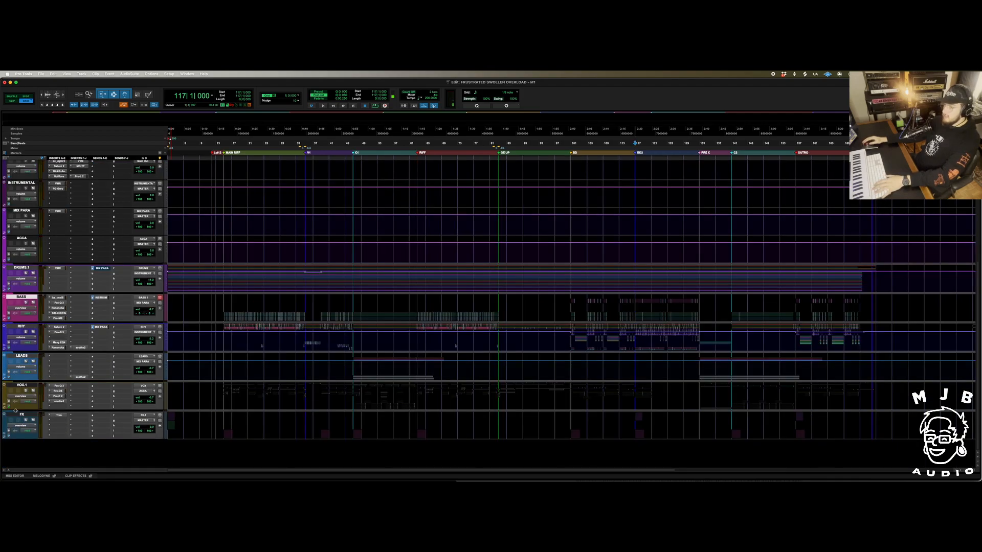
pyautogui.click(4, 348)
pyautogui.scroll(-5, 207, 414)
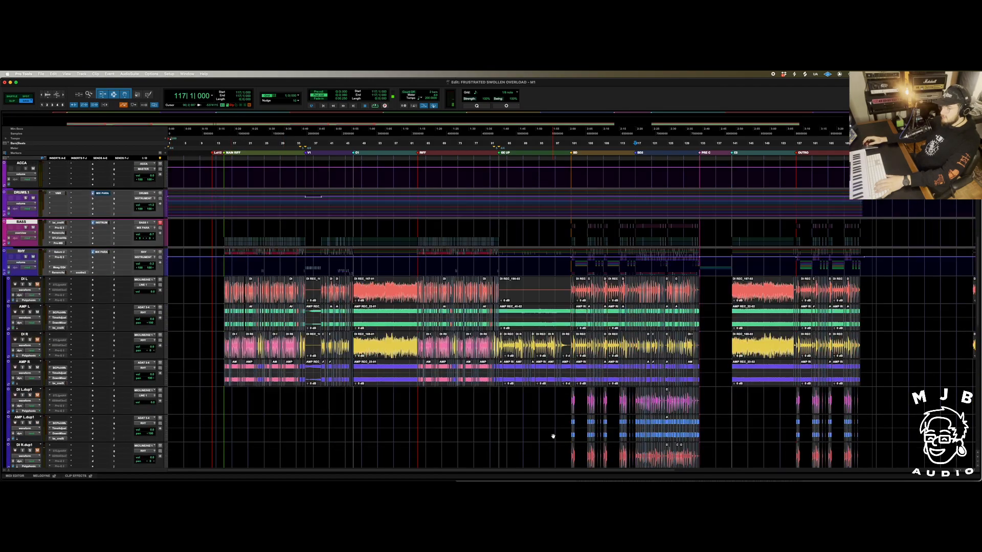
# Place the edit cursor at bar 15, solo the RHY folder and play the main riff
pyautogui.click(226, 206)
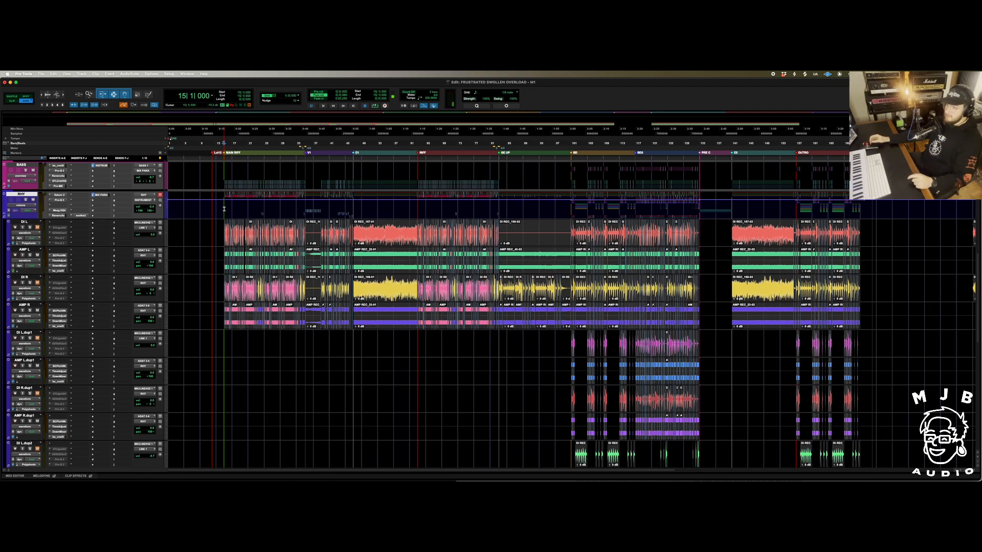
pyautogui.click(26, 200)
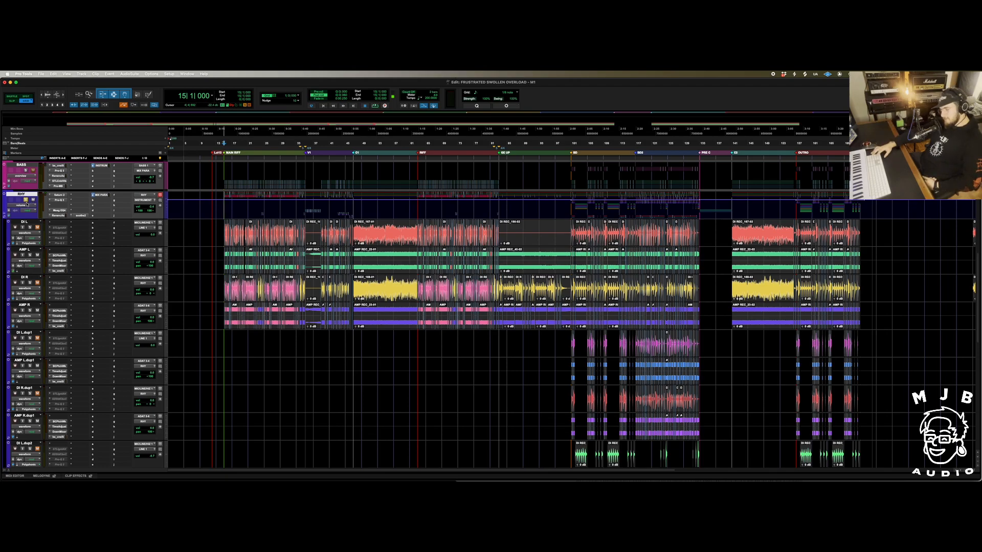
pyautogui.press('space')
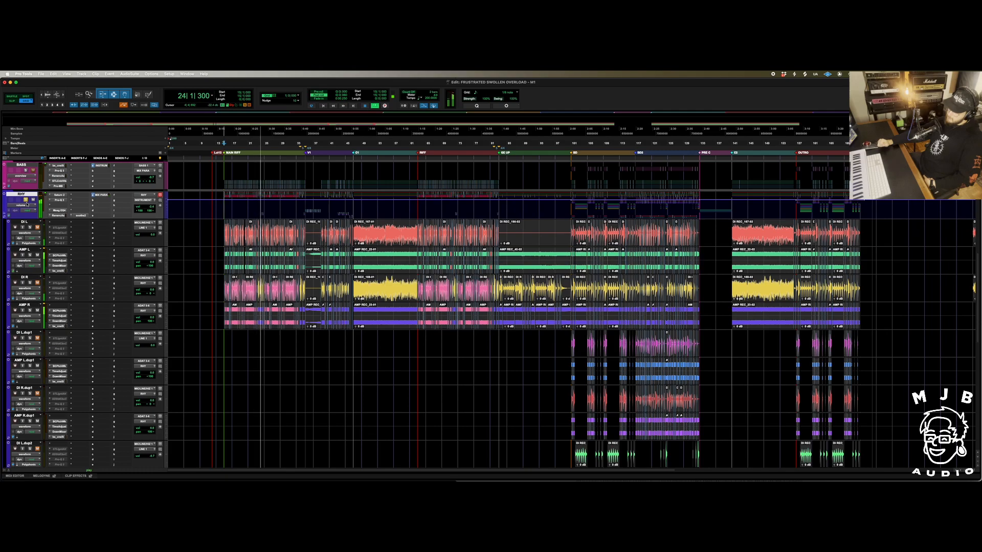
pyautogui.press('space')
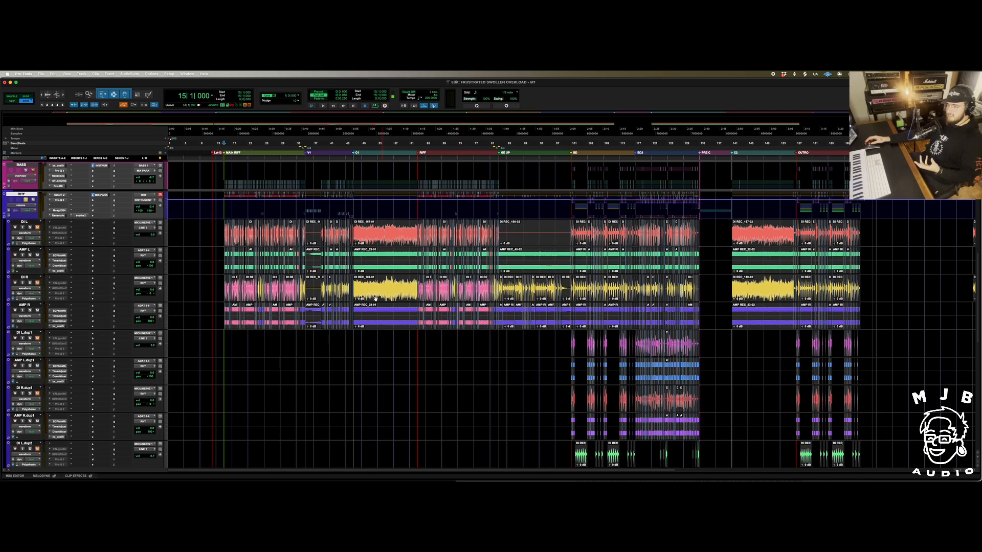
# Place the edit cursor at bar 25 and examine the SCRATCHY L and SCRATCHY R clips just before it up close
pyautogui.scroll(-1, 374, 298)
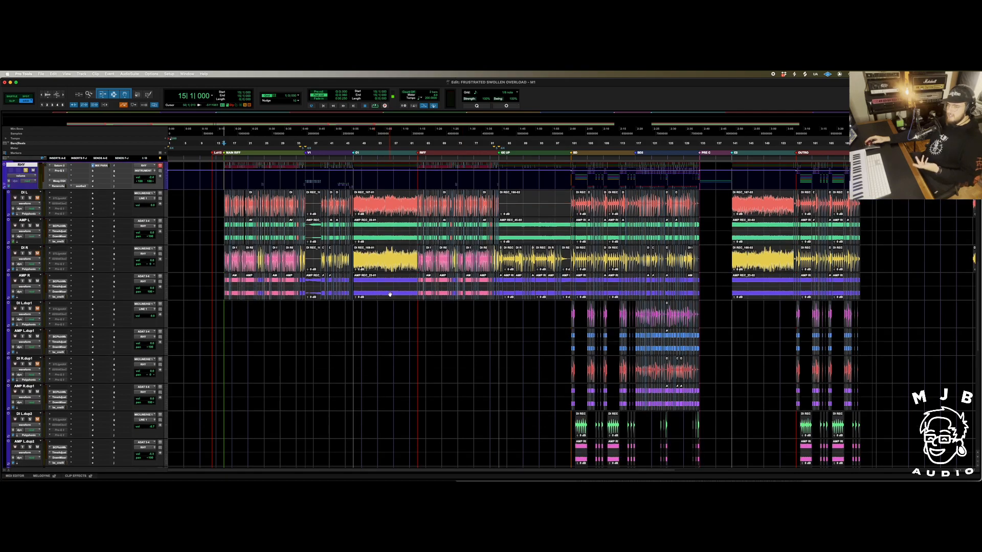
pyautogui.scroll(-7, 389, 295)
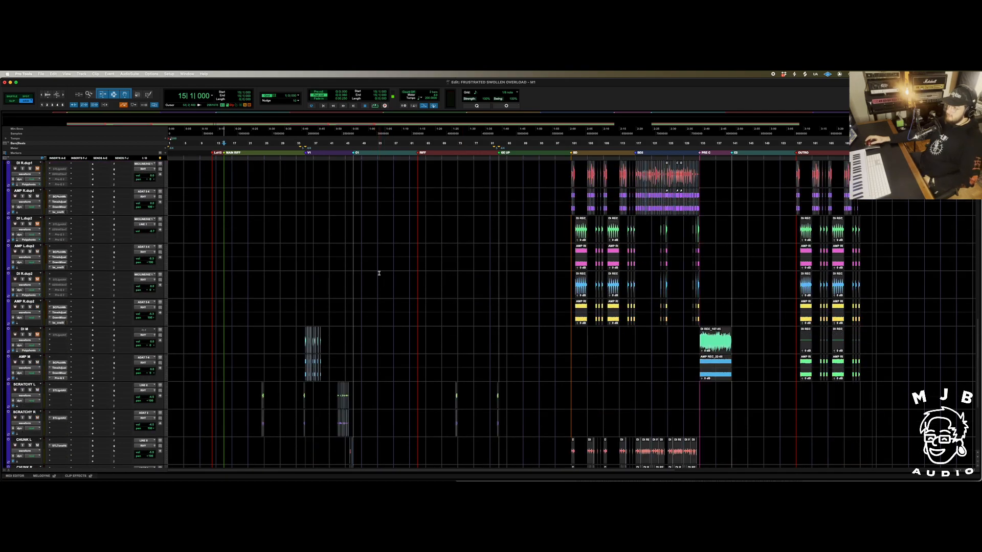
pyautogui.scroll(-5, 293, 374)
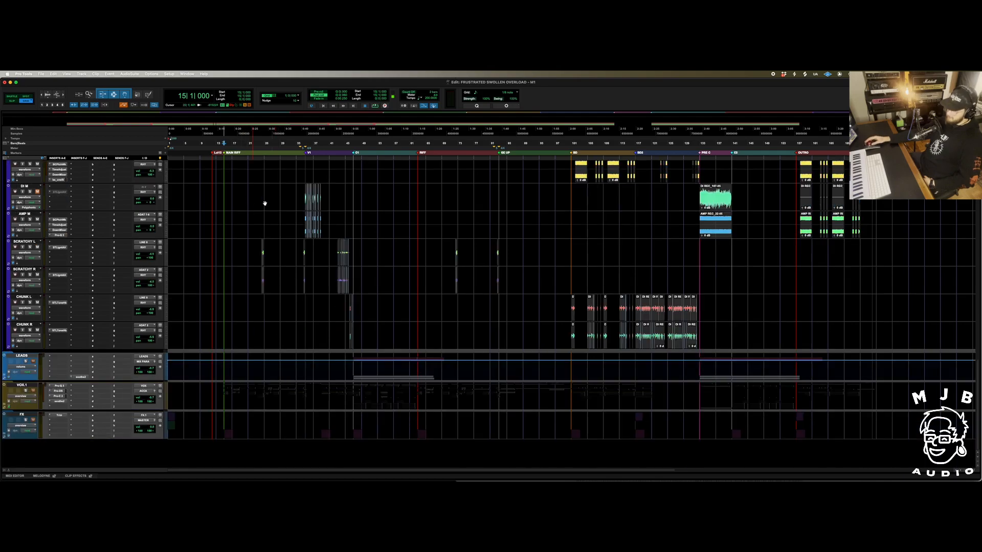
pyautogui.click(262, 221)
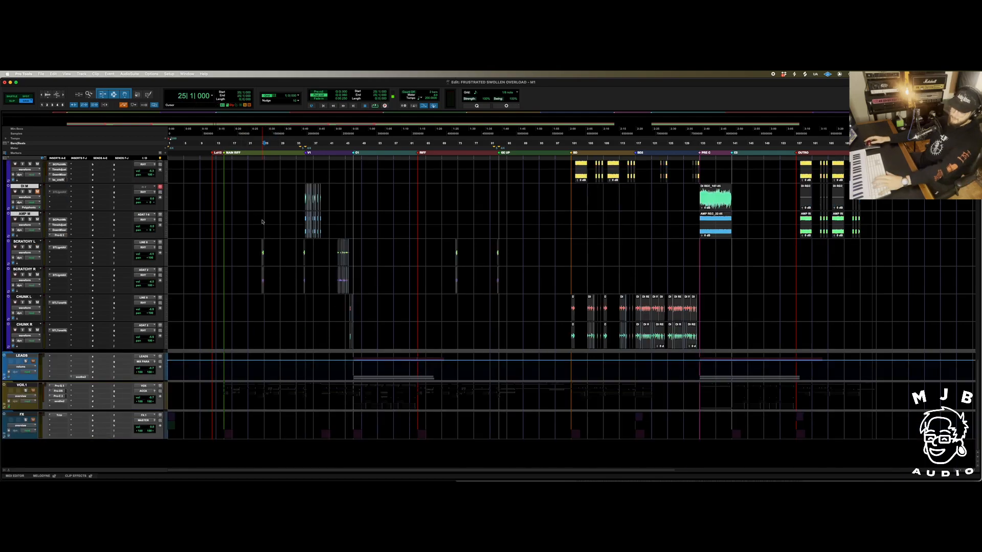
pyautogui.press('t')
pyautogui.press('t')
pyautogui.press('t')
pyautogui.press('t')
pyautogui.press('t')
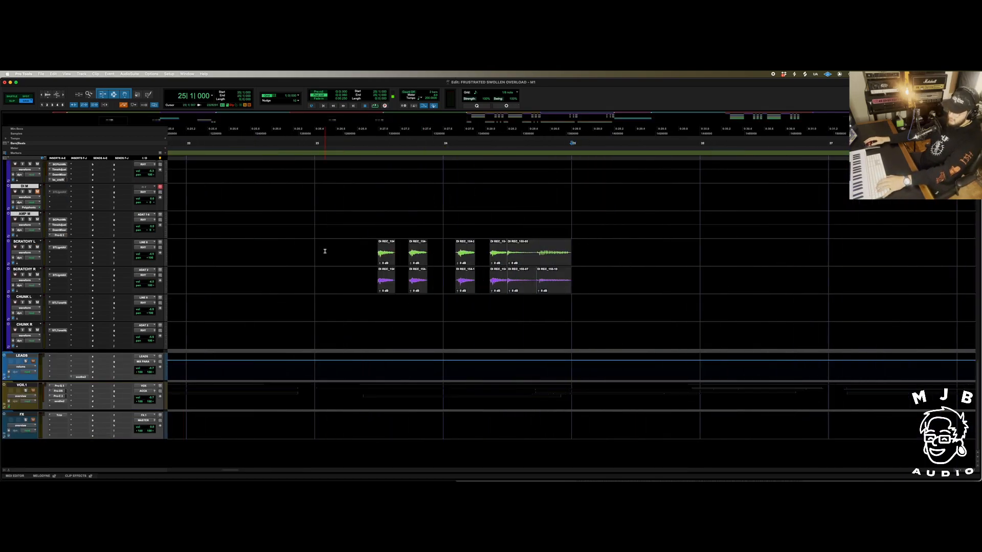
# Place the edit cursor at bar 23 across SCRATCHY L and SCRATCHY R, solo both tracks and play their clips
pyautogui.moveTo(324, 249); pyautogui.dragTo(328, 293)
pyautogui.hotkey('shift', 's')
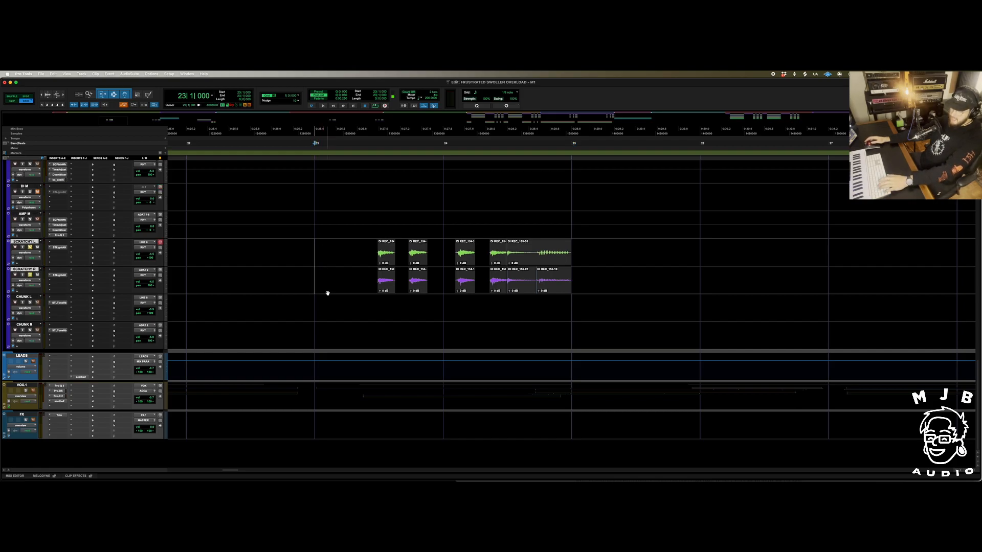
pyautogui.press('space')
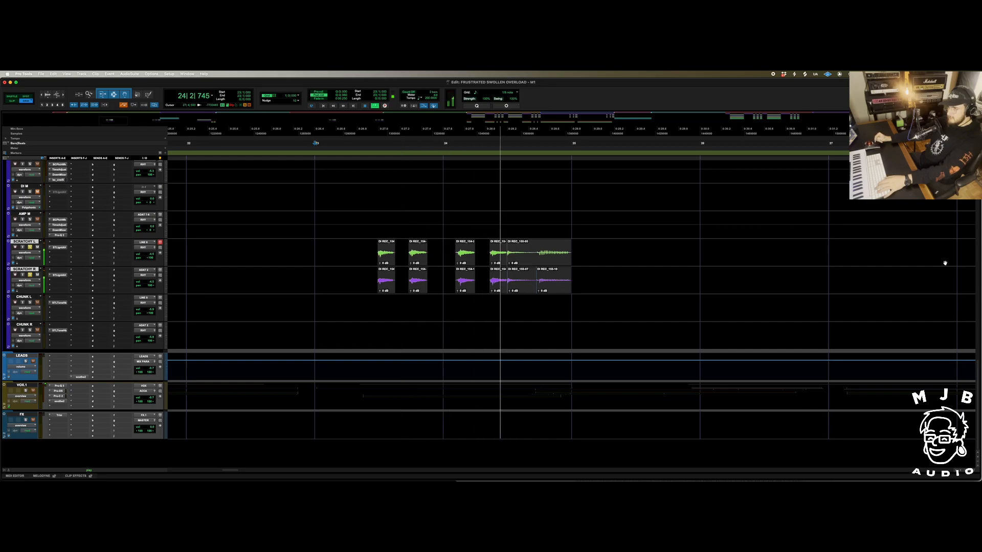
pyautogui.press('space')
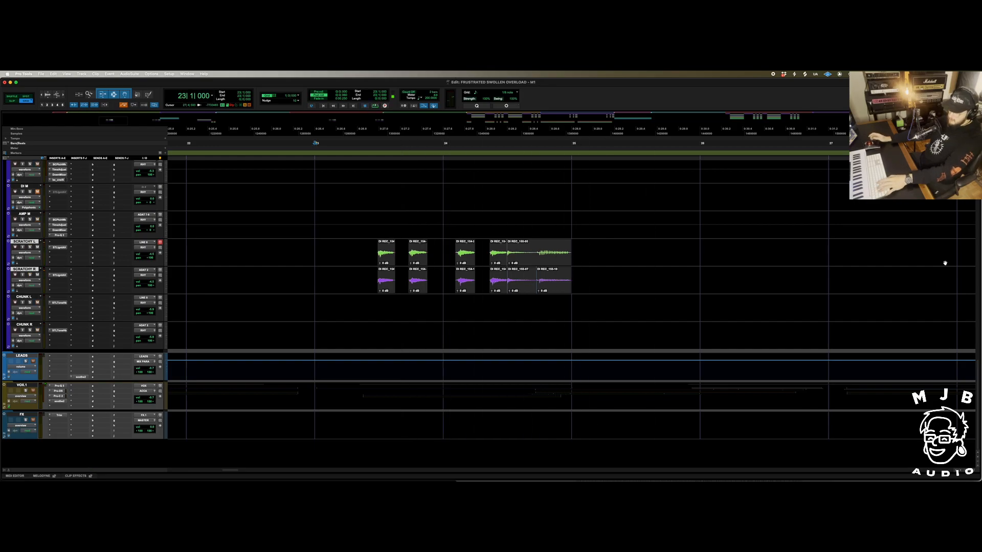
# Unsolo the SCRATCHY tracks, place the edit cursor at bar 35 and examine the start of the V1 section up close
pyautogui.press('r')
pyautogui.press('r')
pyautogui.press('r')
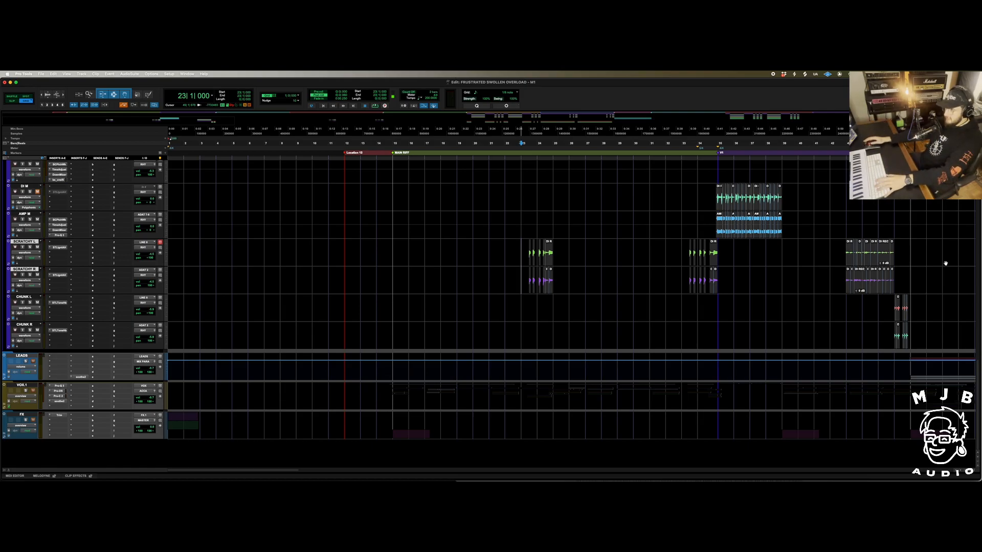
pyautogui.press('r')
pyautogui.scroll(5, 437, 219)
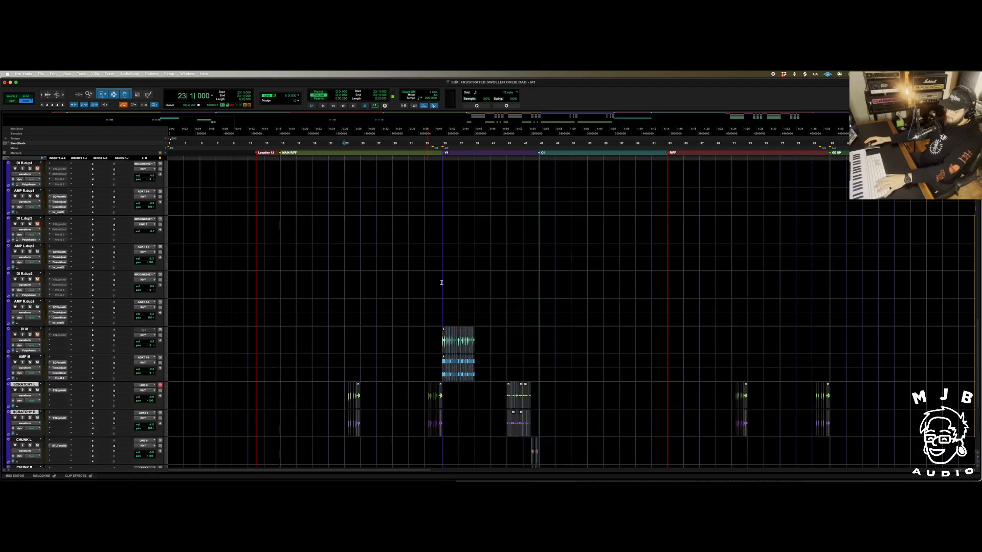
pyautogui.press('t')
pyautogui.press('t')
pyautogui.press('t')
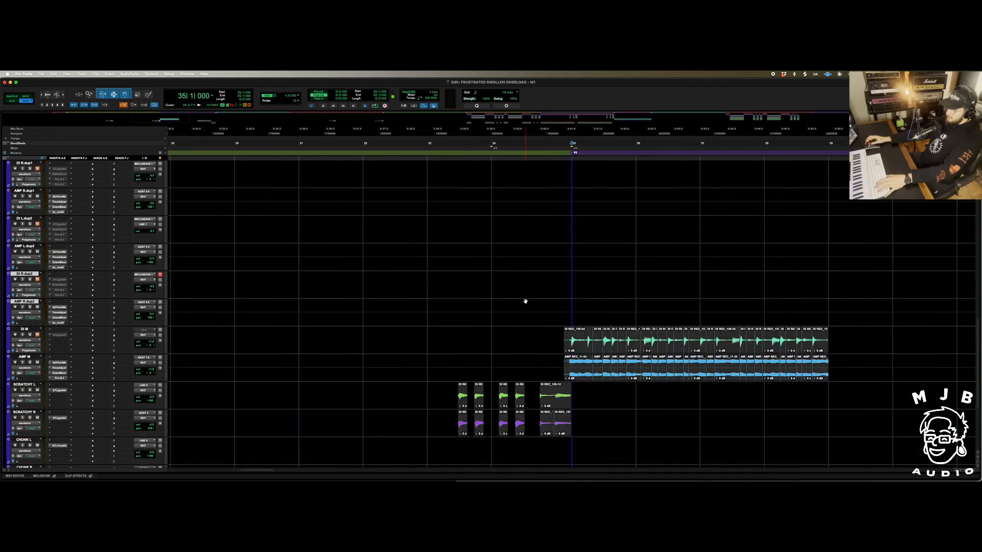
# Select the DI L, AMP L, DI R and AMP R clips starting at bar 35 and play them soloed, clearing the solos at the end
pyautogui.scroll(6, 525, 300)
pyautogui.click(628, 214)
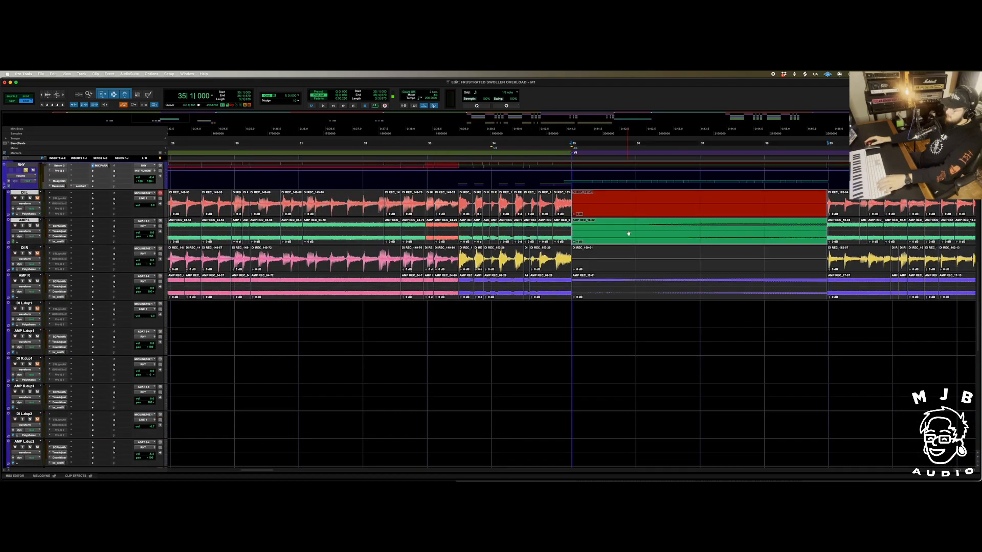
pyautogui.keyDown('shift'); pyautogui.click(624, 291); pyautogui.keyUp('shift')
pyautogui.press('space')
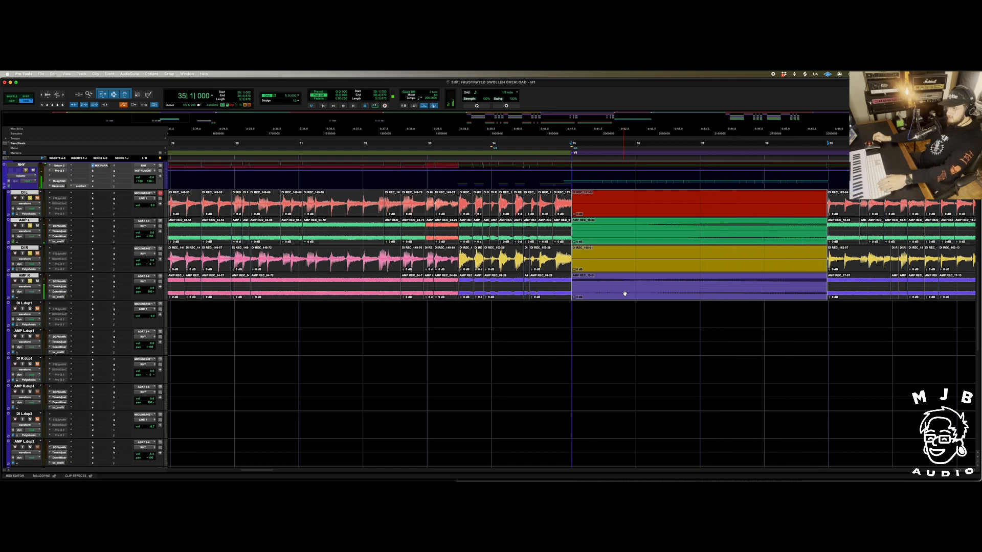
pyautogui.hotkey('shift', 's')
# Place the edit cursor at bar 35 across DI M and AMP M, solo both tracks and play the passage
pyautogui.hscroll(5, 608, 388)
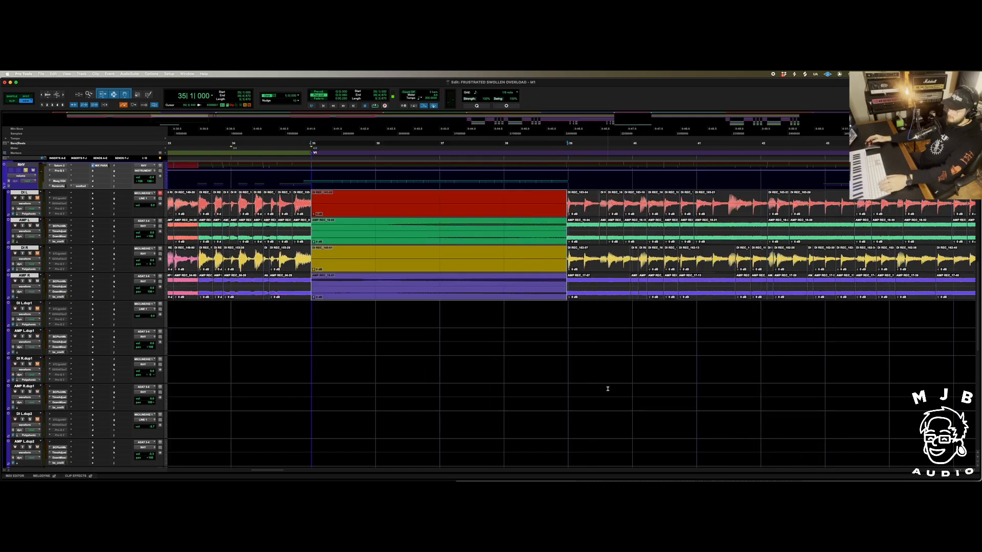
pyautogui.press('r')
pyautogui.press('r')
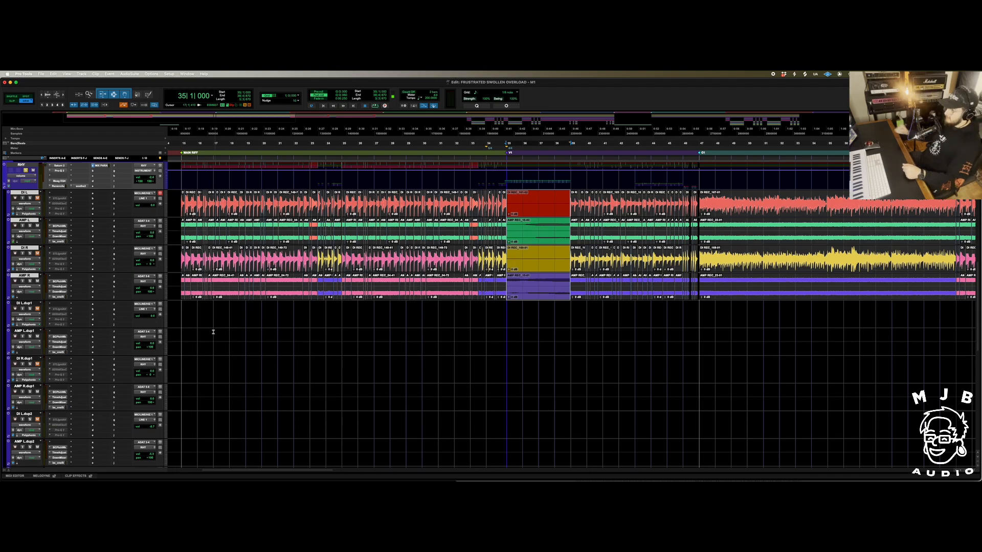
pyautogui.scroll(-10, 514, 288)
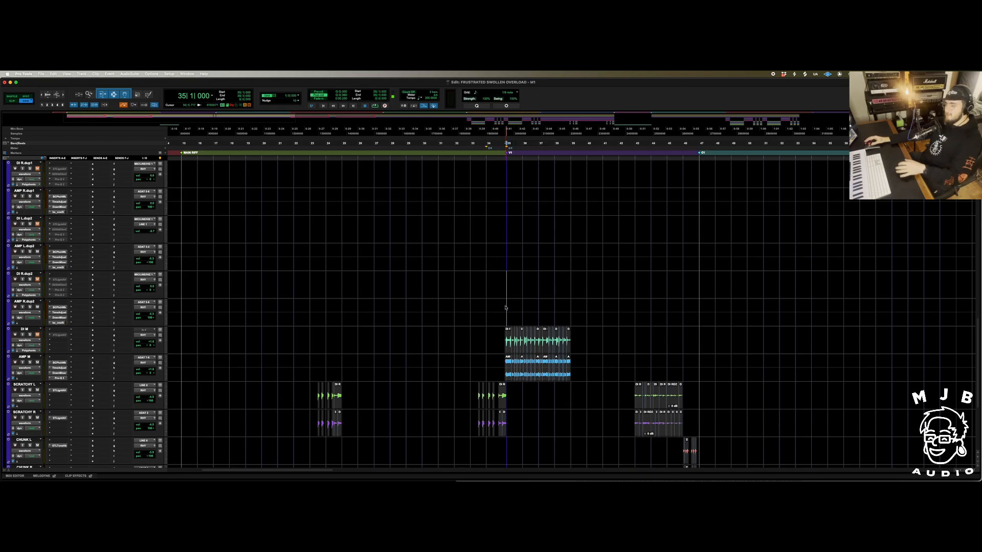
pyautogui.click(505, 307)
pyautogui.click(500, 336)
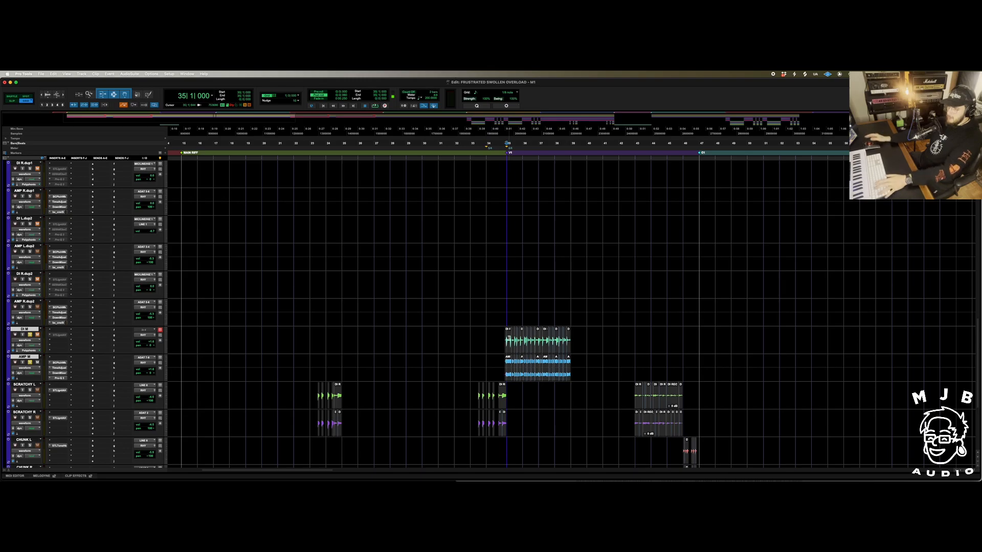
pyautogui.click(58, 379)
pyautogui.click(60, 378)
pyautogui.press('space')
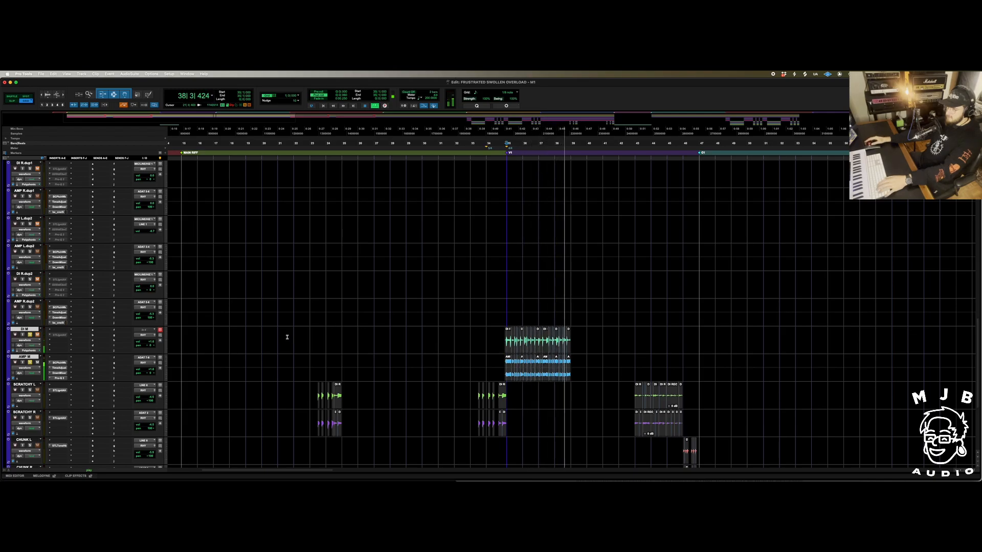
pyautogui.press('space')
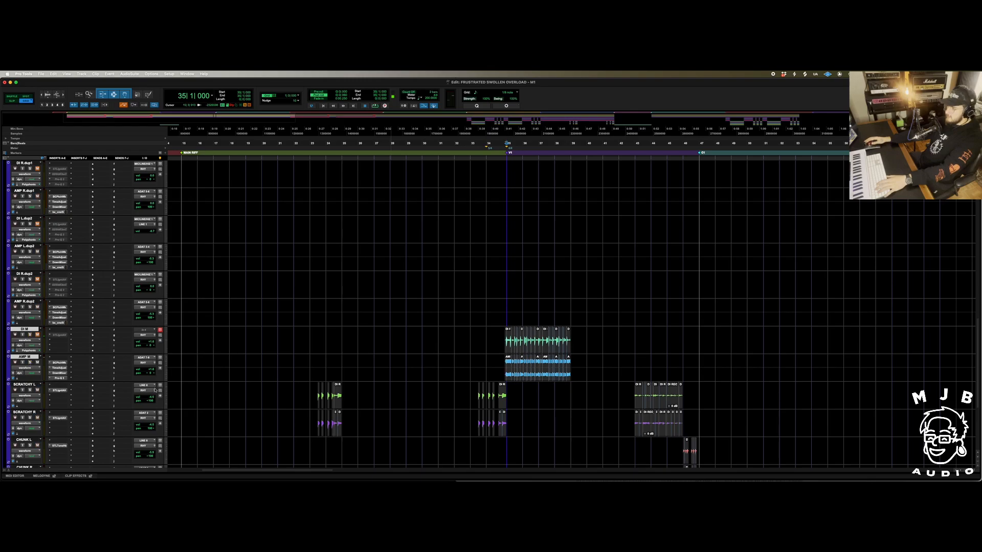
# Place the edit cursor at bar 42 on SCRATCHY L and look over the clips across the rhythm guitar tracks
pyautogui.scroll(-3, 633, 352)
pyautogui.click(624, 303)
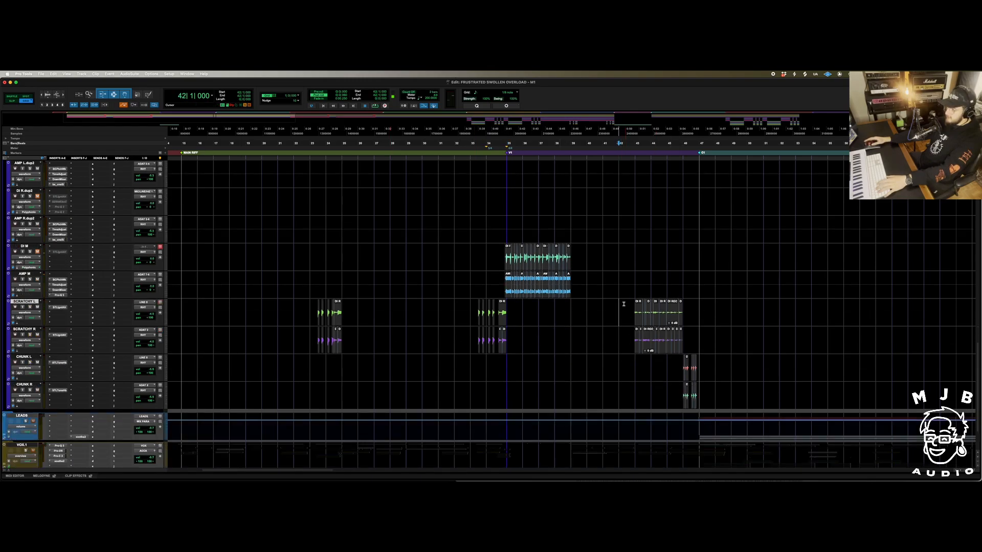
pyautogui.scroll(-2, 624, 302)
pyautogui.scroll(4, 623, 302)
pyautogui.scroll(-3, 624, 303)
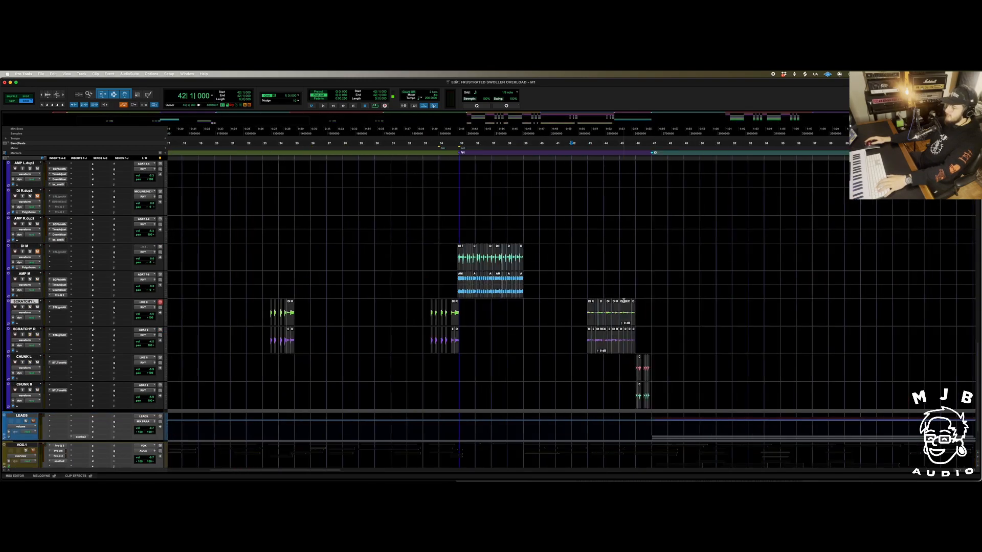
pyautogui.scroll(10, 579, 288)
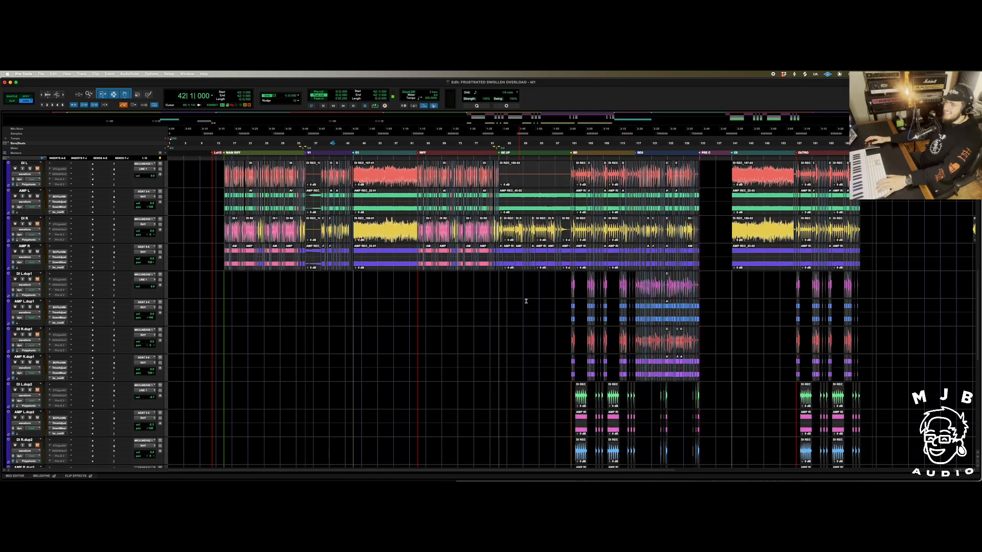
# Place the edit cursor at bar 83 and play the section with DI L and AMP L soloed, and again with DI R and AMP R soloed
pyautogui.click(498, 281)
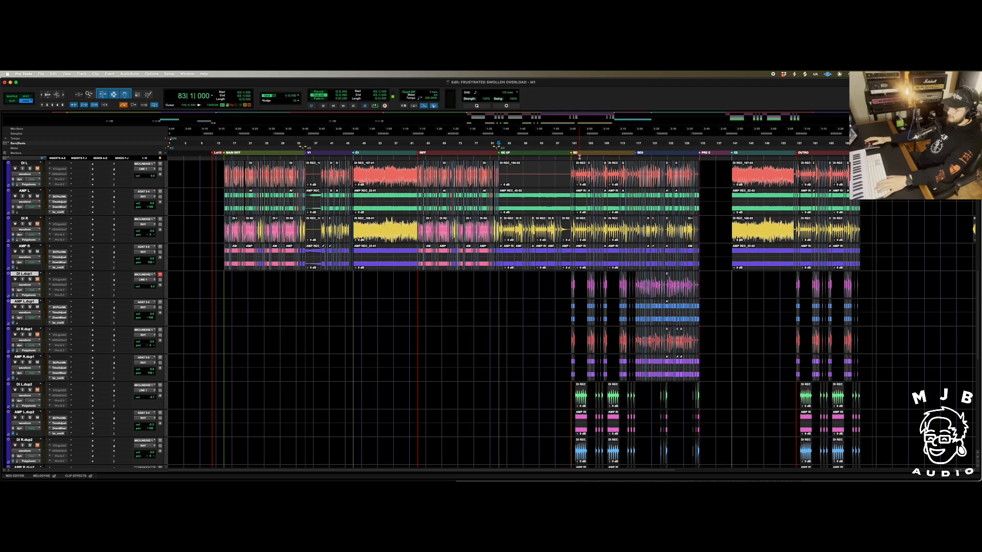
pyautogui.scroll(-1, 586, 247)
pyautogui.scroll(1, 586, 247)
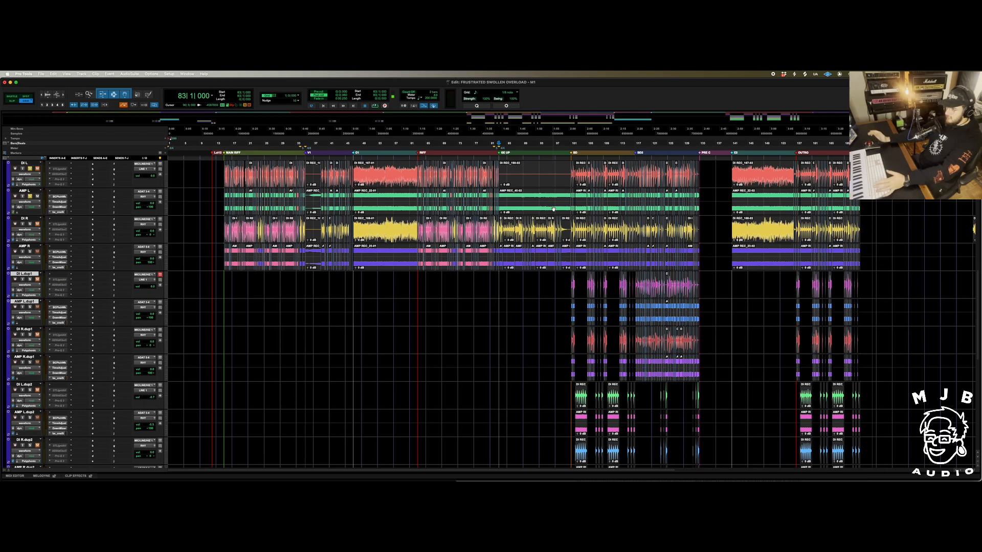
pyautogui.press('space')
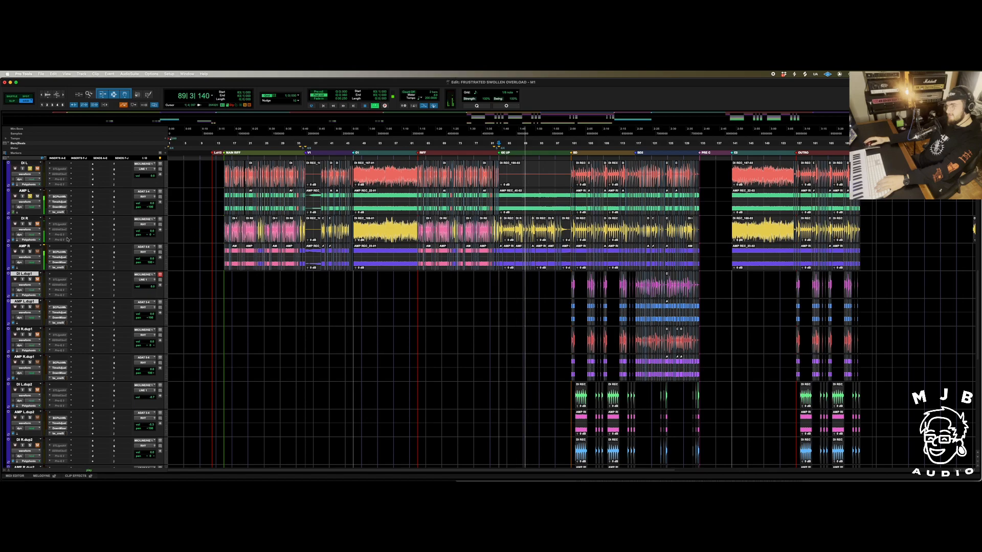
pyautogui.press('space')
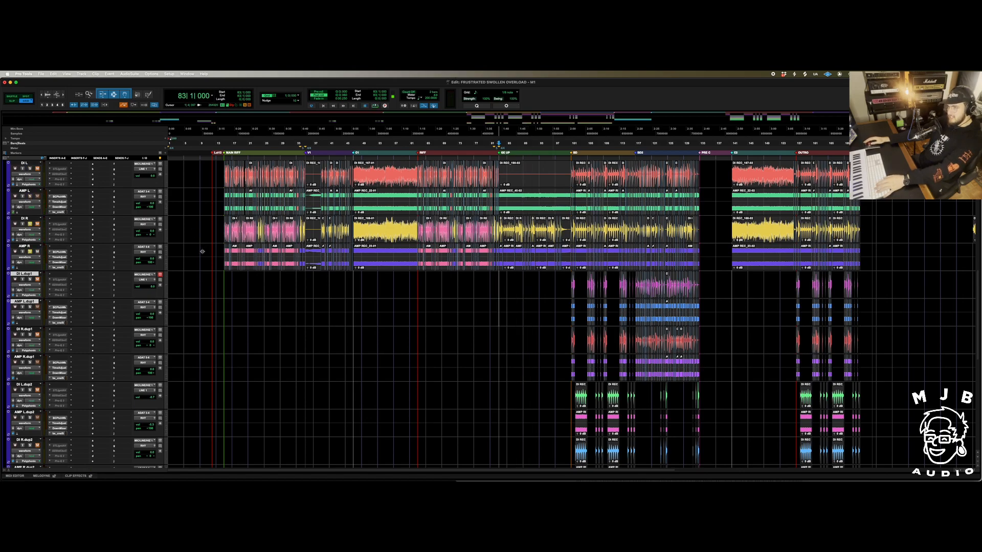
pyautogui.press('space')
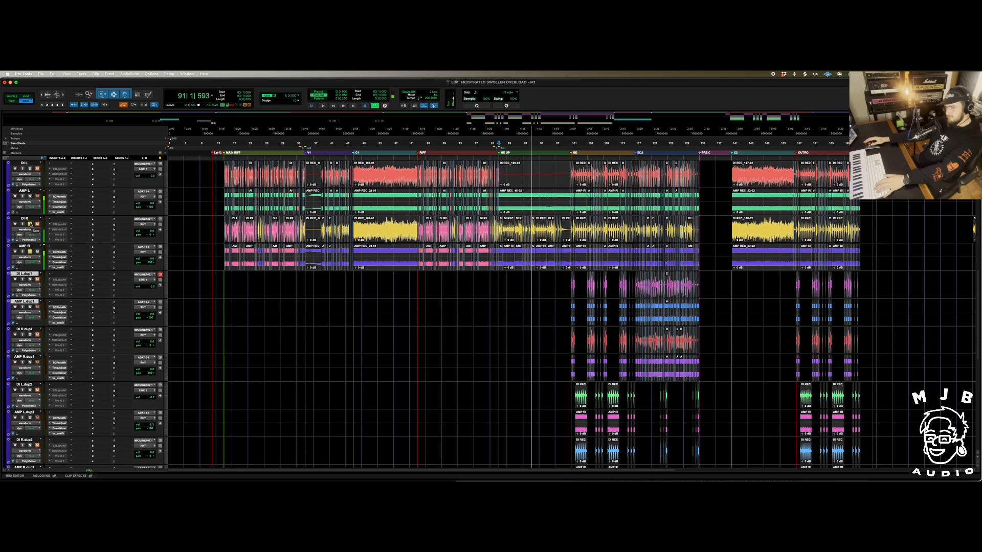
pyautogui.press('space')
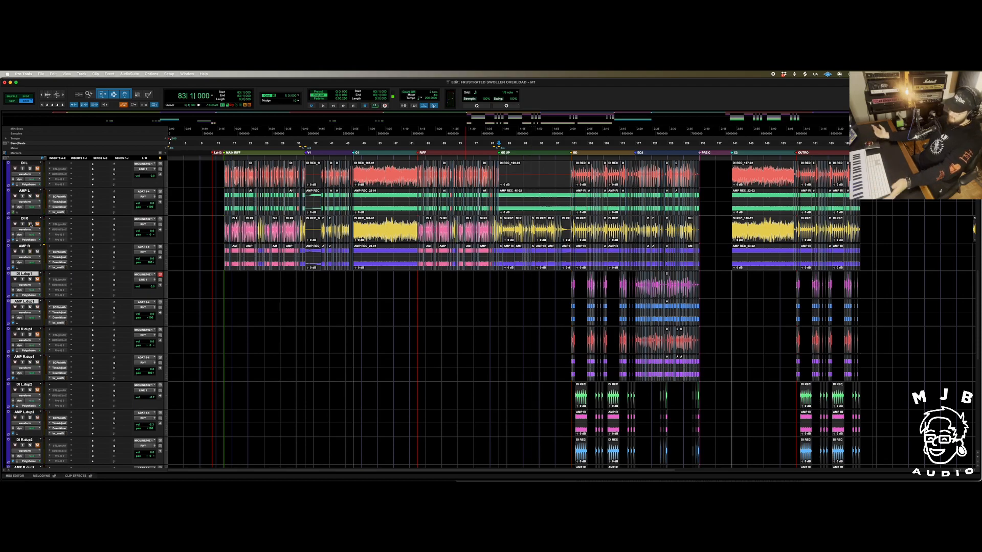
# Place the edit cursor at bar 100 and examine the layered rhythm guitar clips from bar 101 onward up close
pyautogui.click(569, 283)
pyautogui.press('super+bracketright')
pyautogui.press('super+bracketright')
pyautogui.press('t')
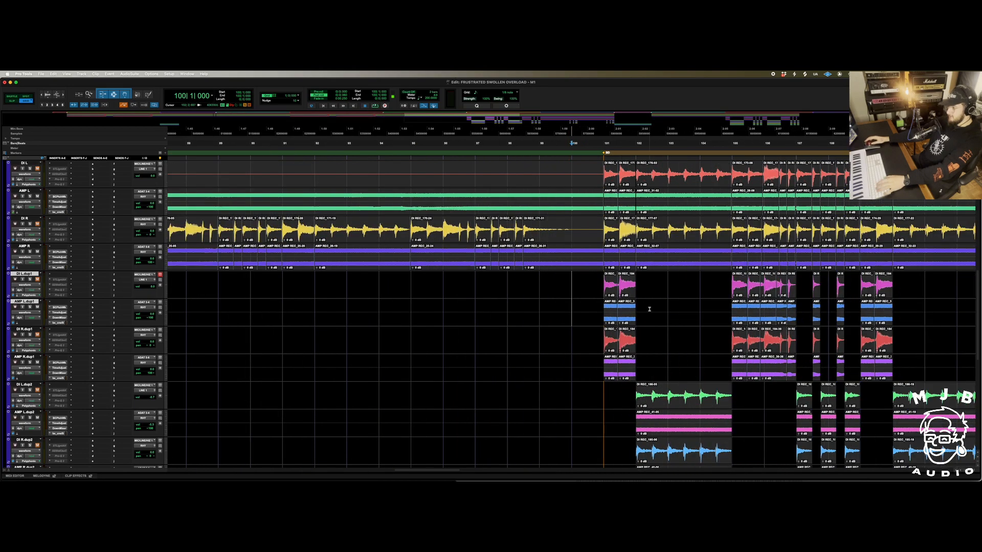
pyautogui.hscroll(5, 649, 309)
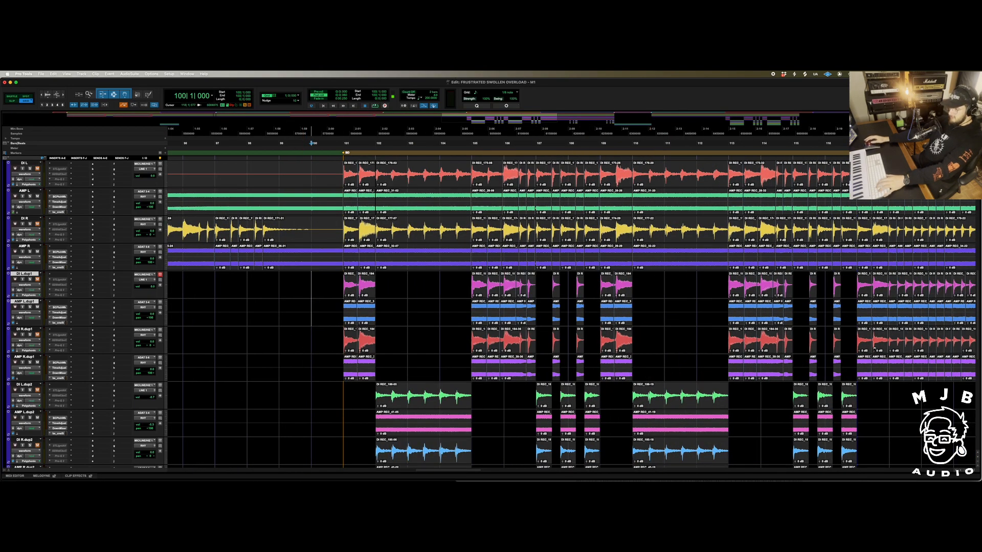
pyautogui.press('super+bracketleft')
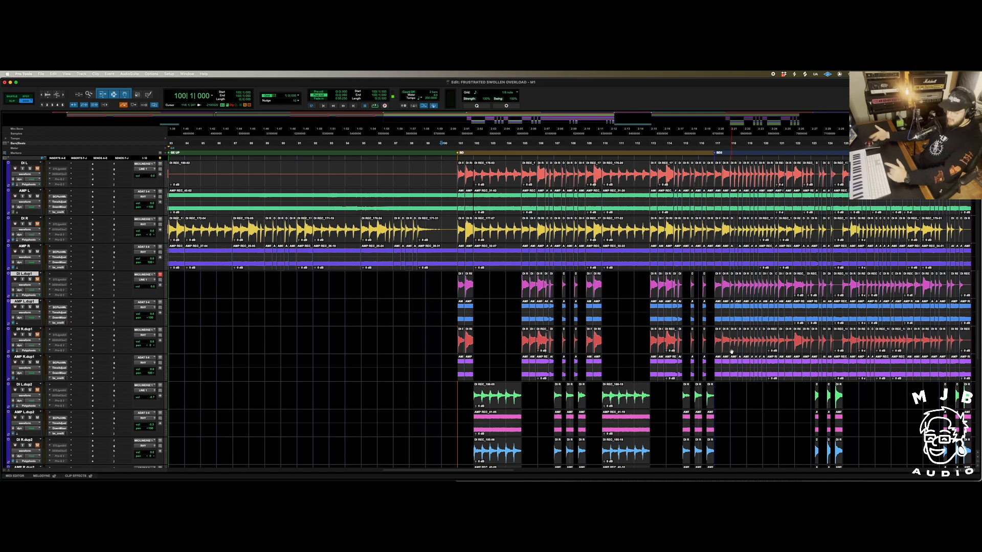
pyautogui.scroll(6, 504, 300)
pyautogui.scroll(-4, 477, 342)
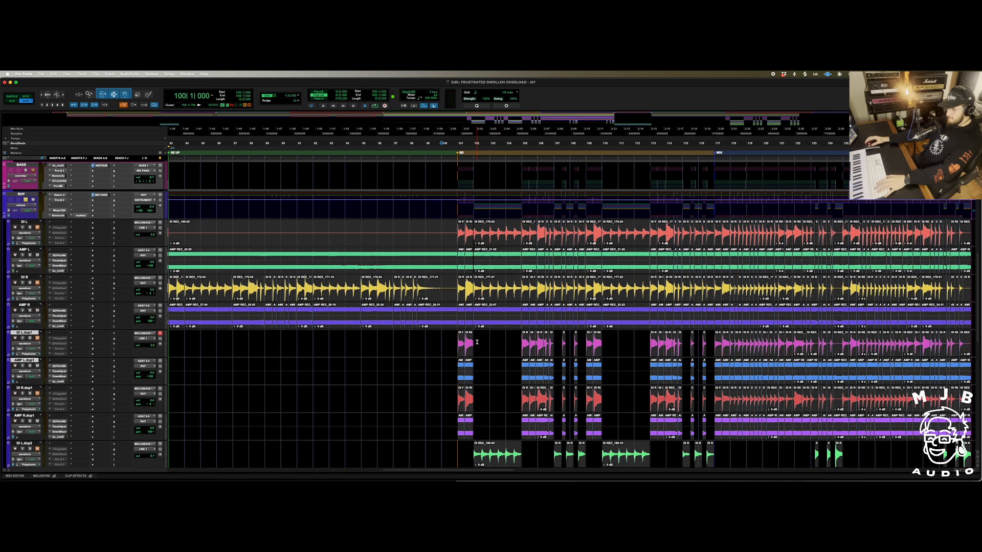
# Place the edit cursor at bar 101 across DI L, AMP L, DI R and AMP R, solo them and play the passage, clearing the solos at the end
pyautogui.moveTo(453, 229); pyautogui.dragTo(453, 301)
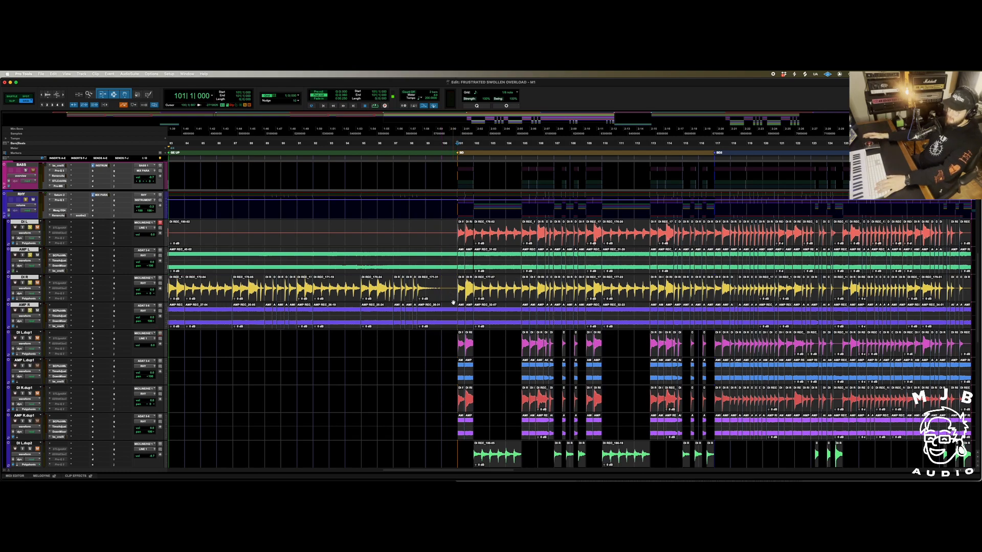
pyautogui.press('space')
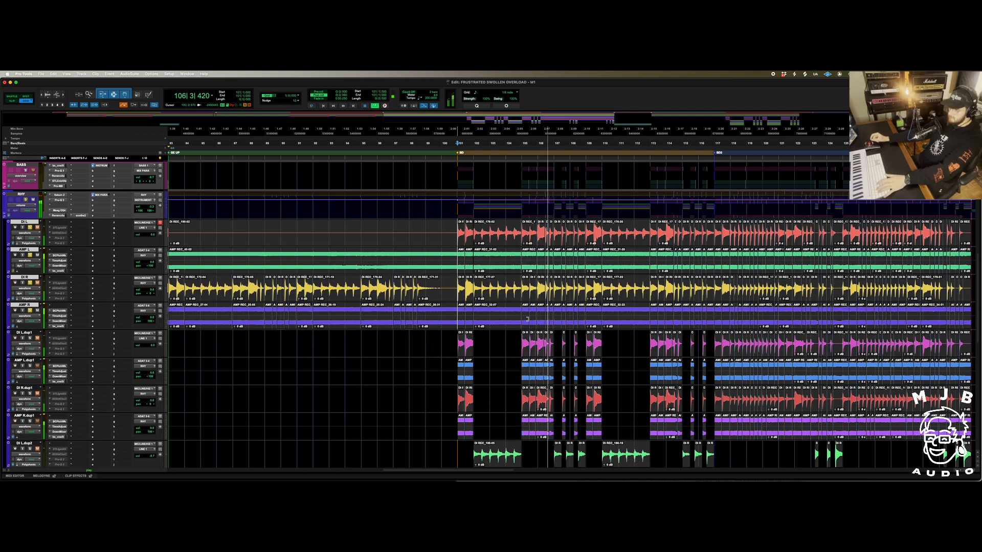
pyautogui.press('space')
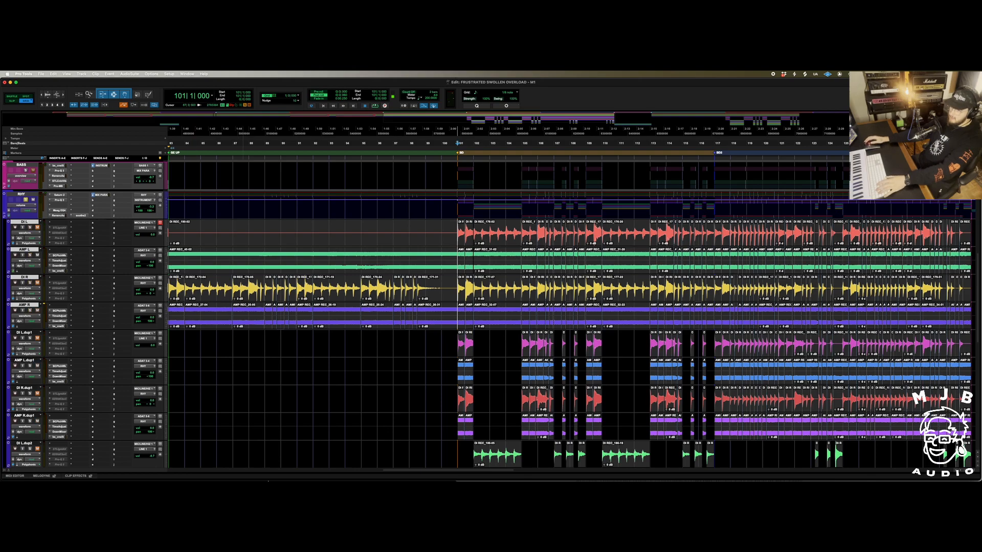
# Solo the four dup1 guitar tracks and play them from bar 101 and from bar 105
pyautogui.scroll(-1, 427, 329)
pyautogui.moveTo(452, 312); pyautogui.dragTo(453, 378)
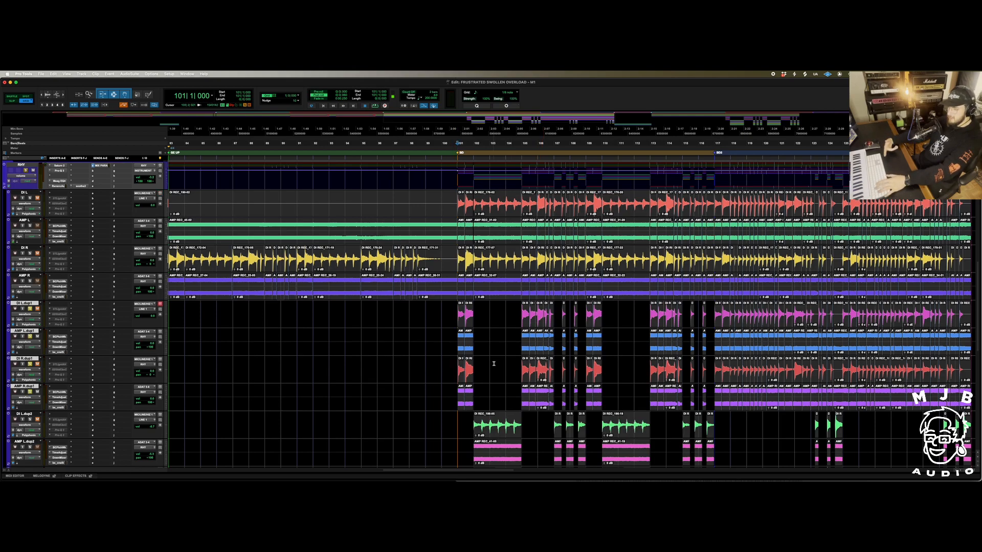
pyautogui.press('space')
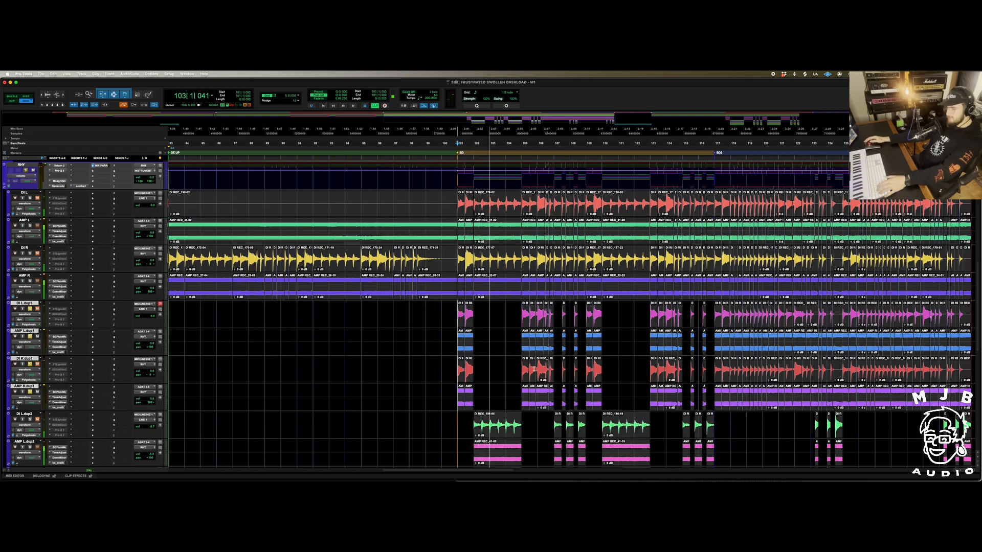
pyautogui.press('space')
pyautogui.click(522, 340)
pyautogui.press('space')
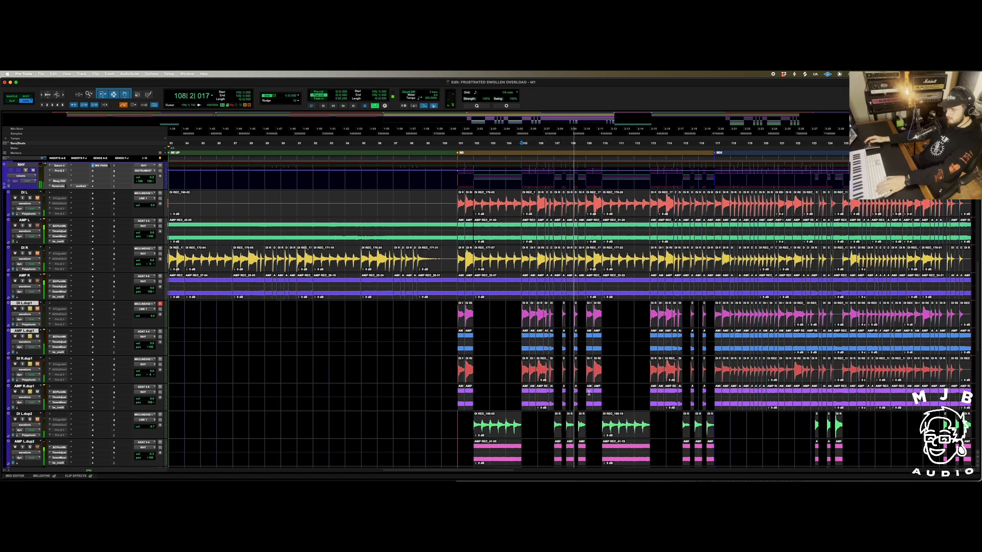
pyautogui.press('space')
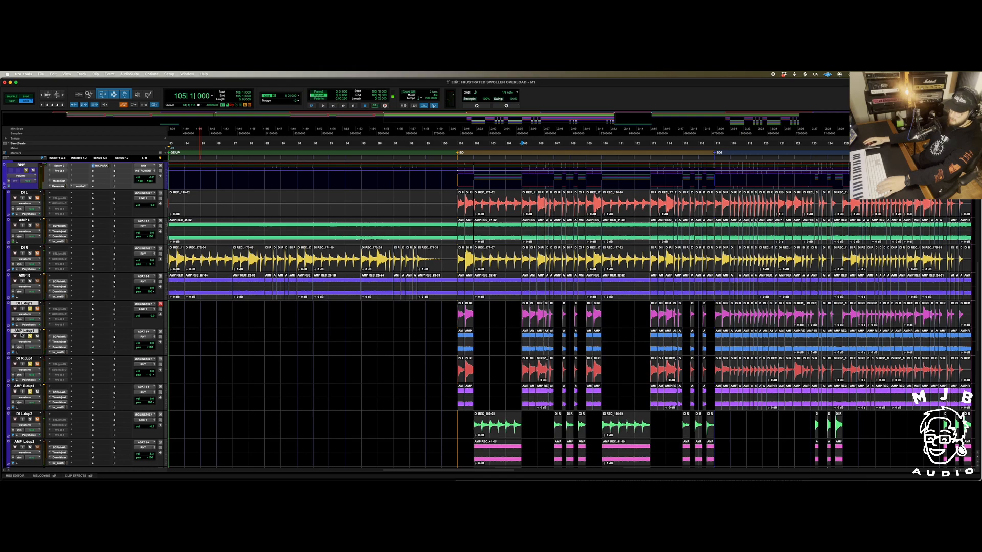
# Place the edit cursor at bar 102 across the four dup2 guitar tracks and play them soloed, clearing the solos at the end
pyautogui.scroll(-6, 440, 386)
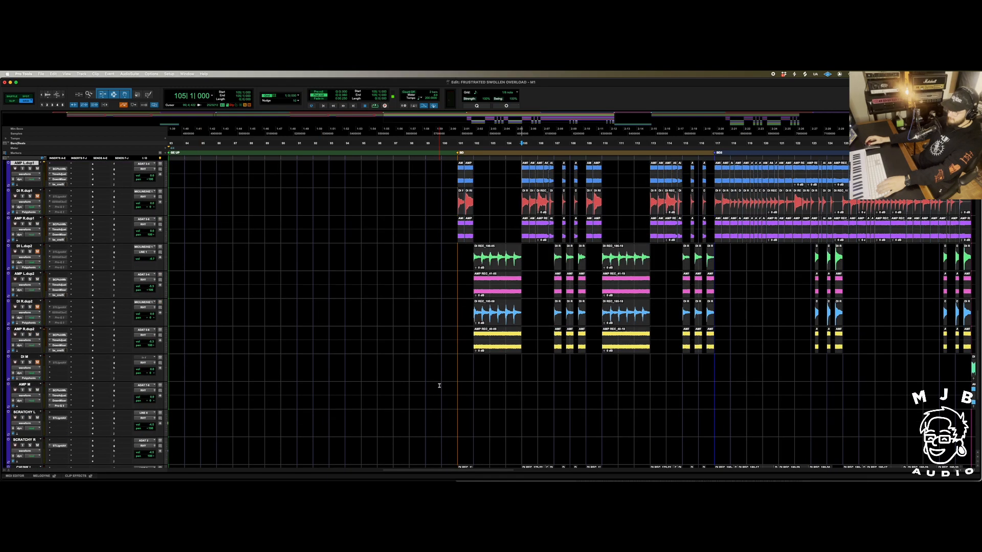
pyautogui.moveTo(471, 255); pyautogui.dragTo(472, 342)
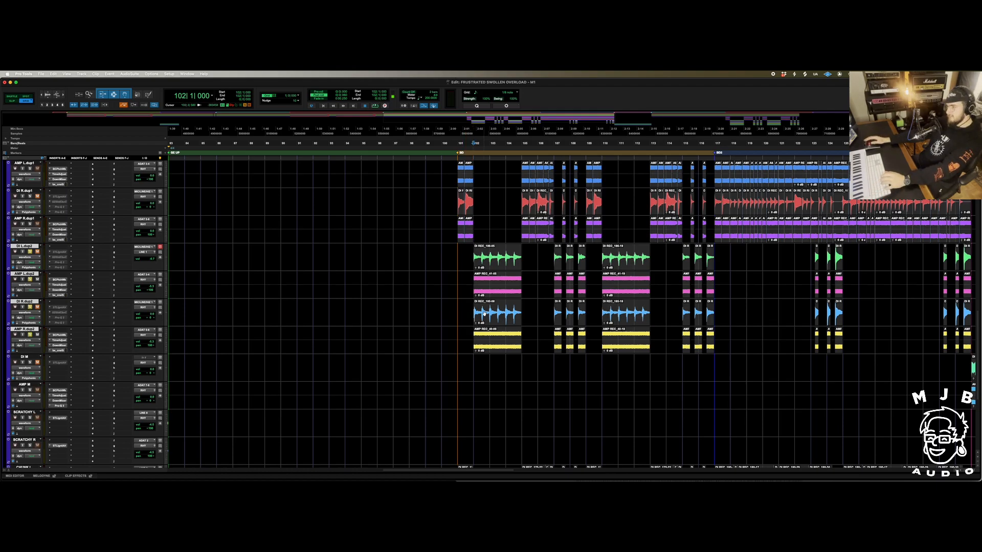
pyautogui.press('space')
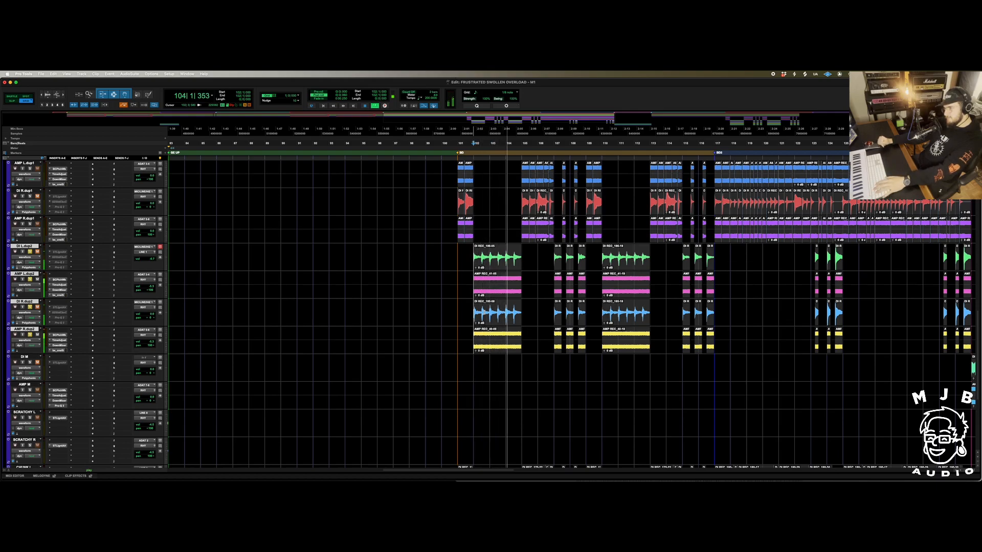
pyautogui.press('space')
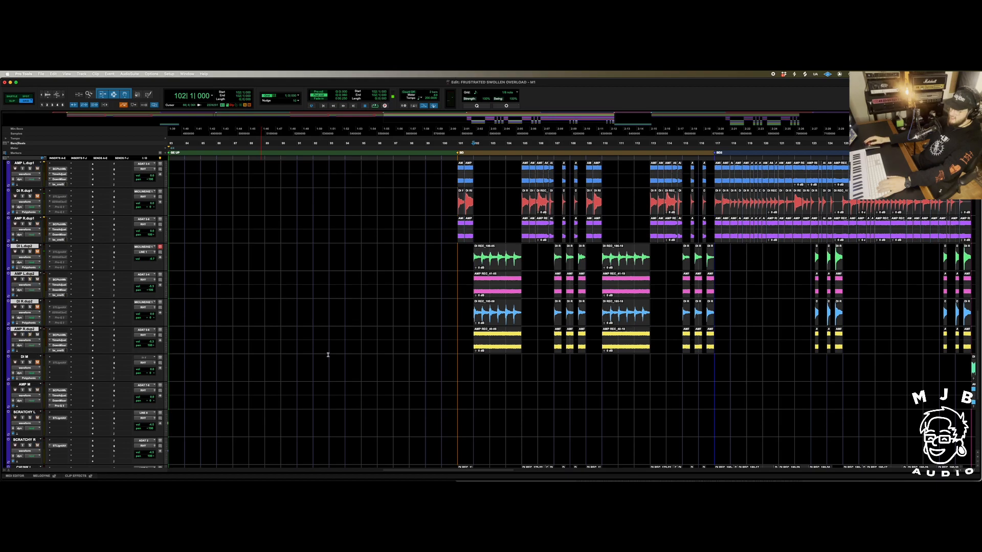
# Inspect the ToneHub plugin on CHUNK L and play both CHUNK tracks soloed from bar 101, clearing the solos at the end
pyautogui.scroll(-5, 412, 379)
pyautogui.moveTo(456, 338); pyautogui.dragTo(459, 364)
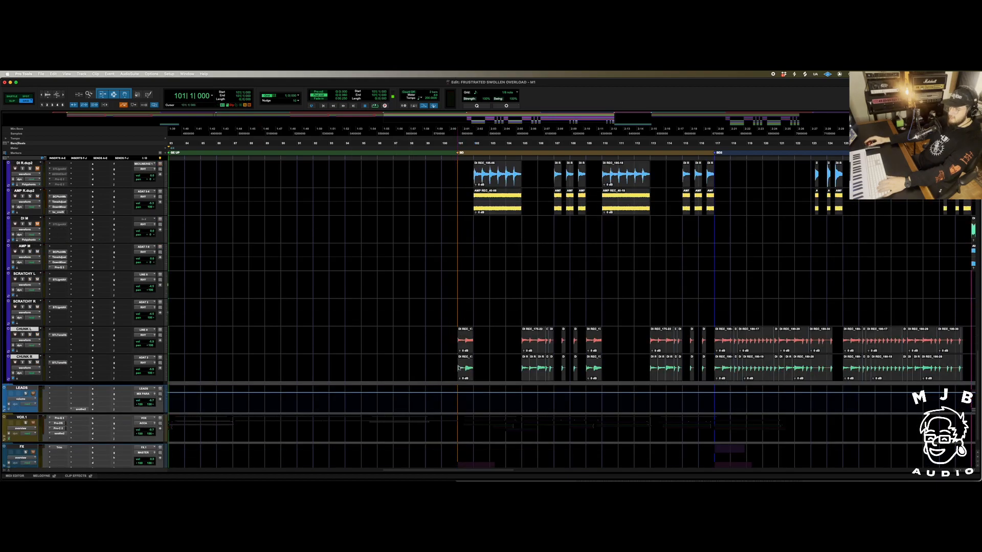
pyautogui.click(60, 336)
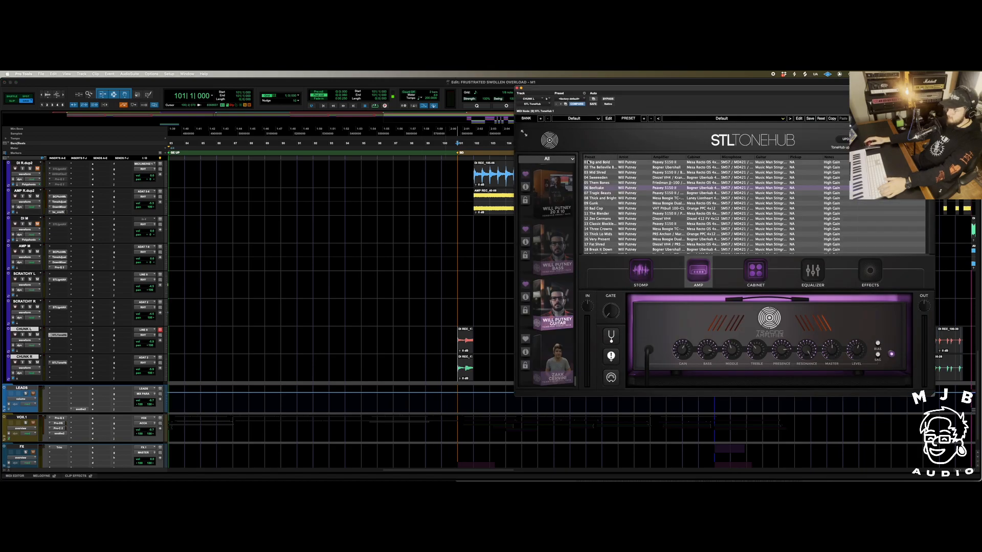
pyautogui.click(517, 88)
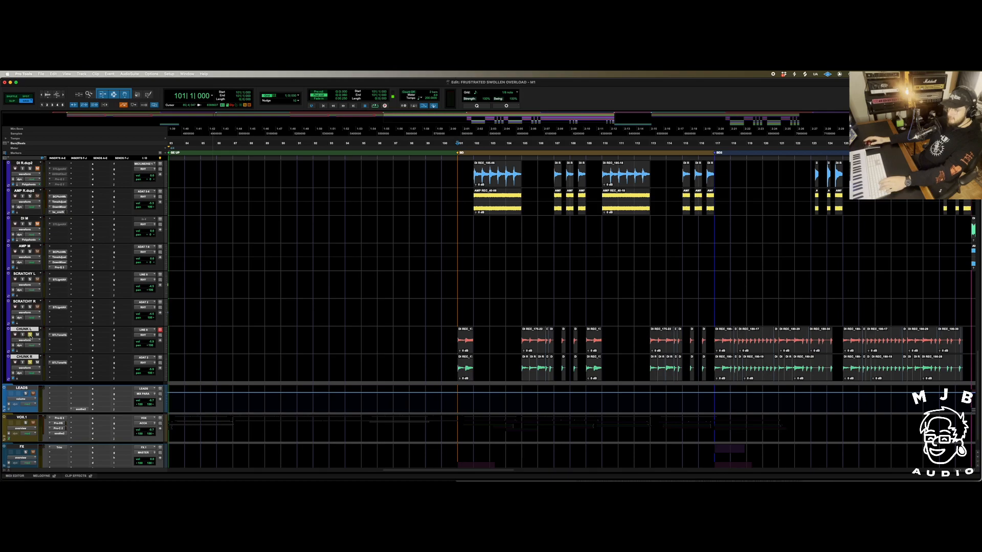
pyautogui.press('space')
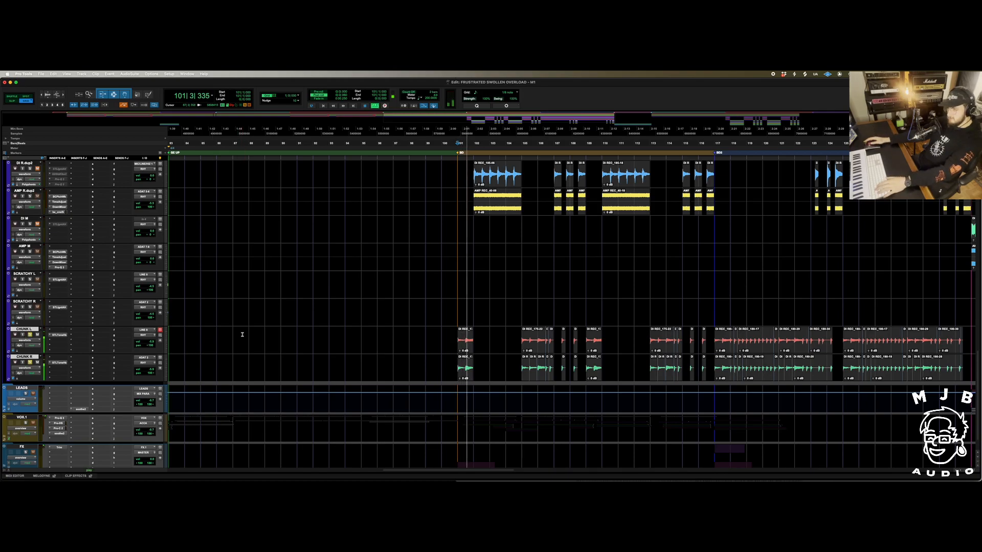
pyautogui.press('space')
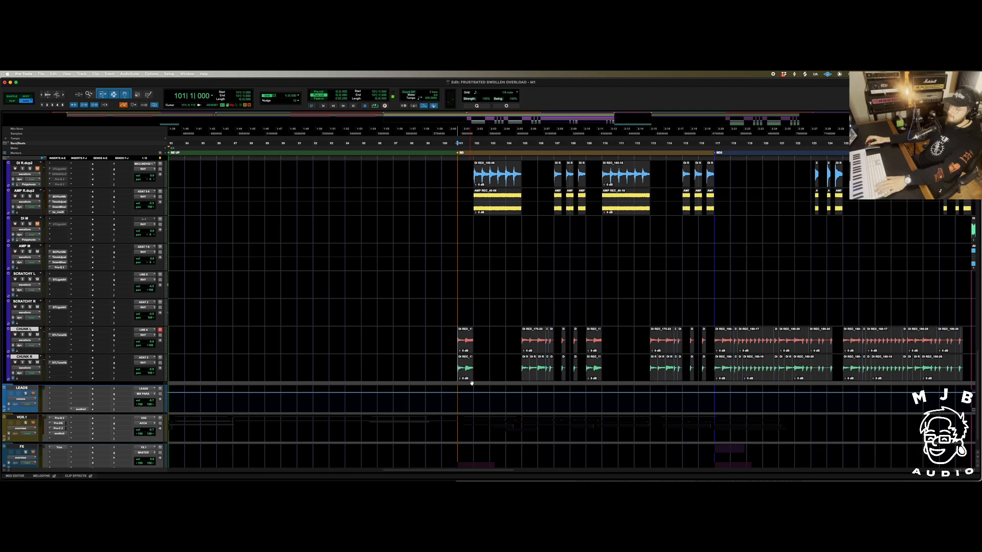
# Return to the RHY folder track and play all rhythm guitar layers together from bar 101
pyautogui.scroll(5, 473, 390)
pyautogui.scroll(6, 472, 390)
pyautogui.press('space')
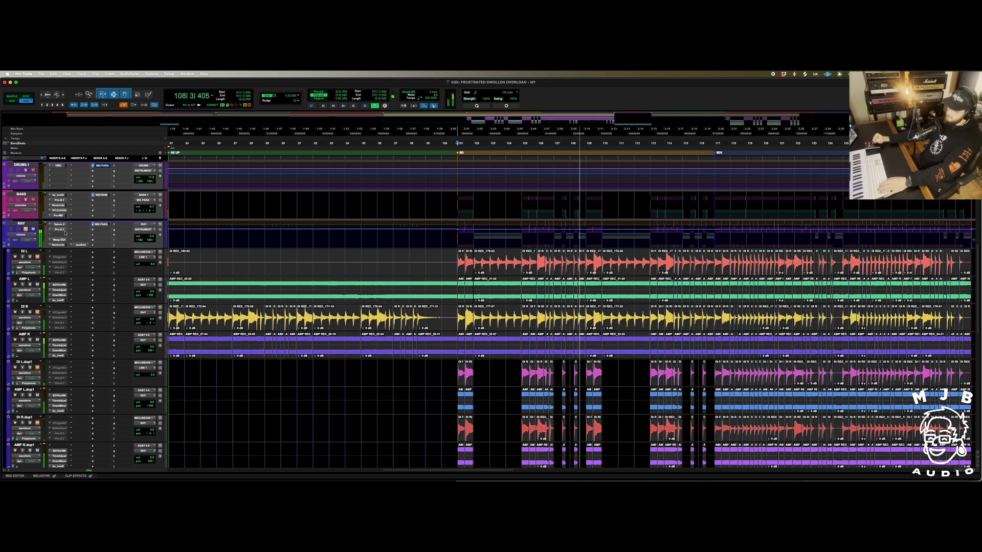
pyautogui.press('space')
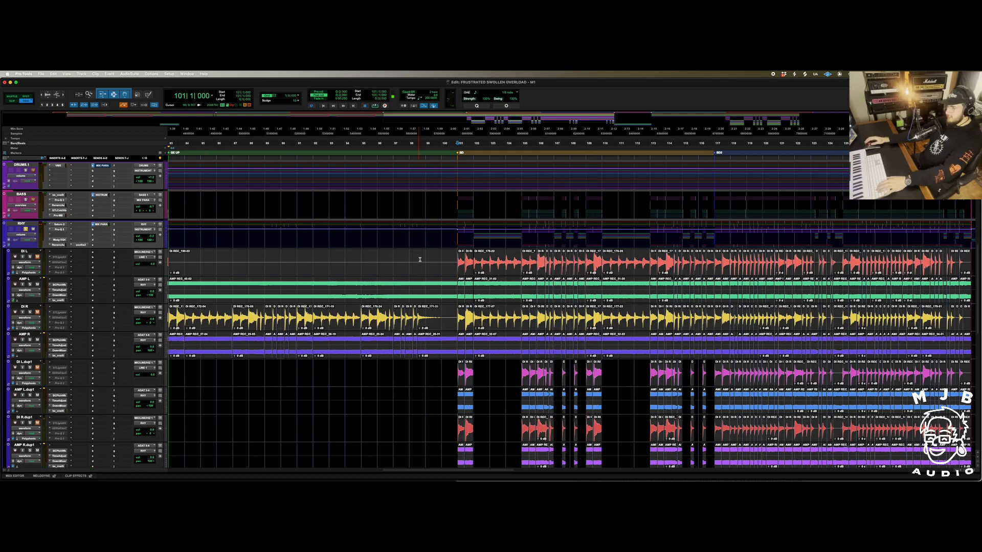
# Place the edit cursor at bar 116 on RHY, look over the guitar layers across the following section and play them together
pyautogui.hscroll(5, 454, 268)
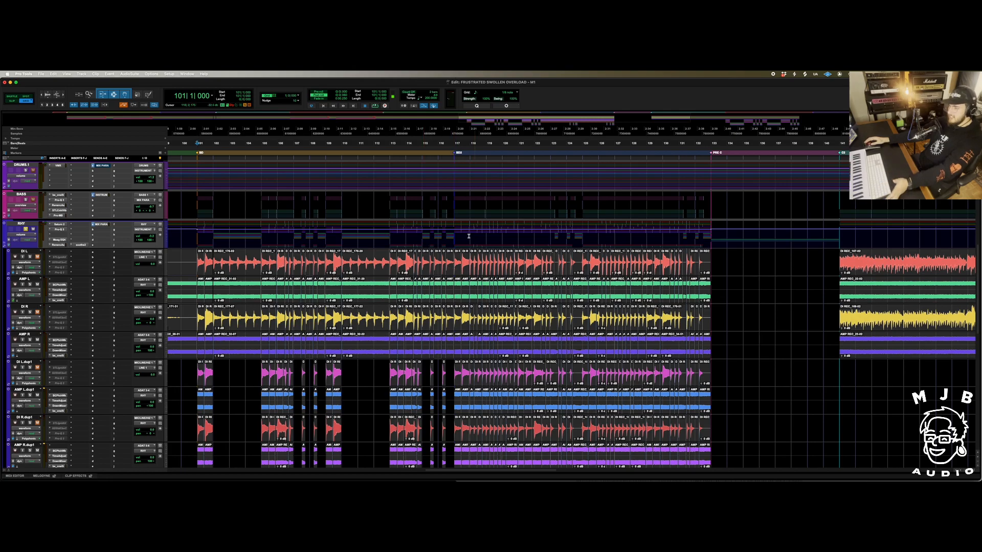
pyautogui.click(440, 233)
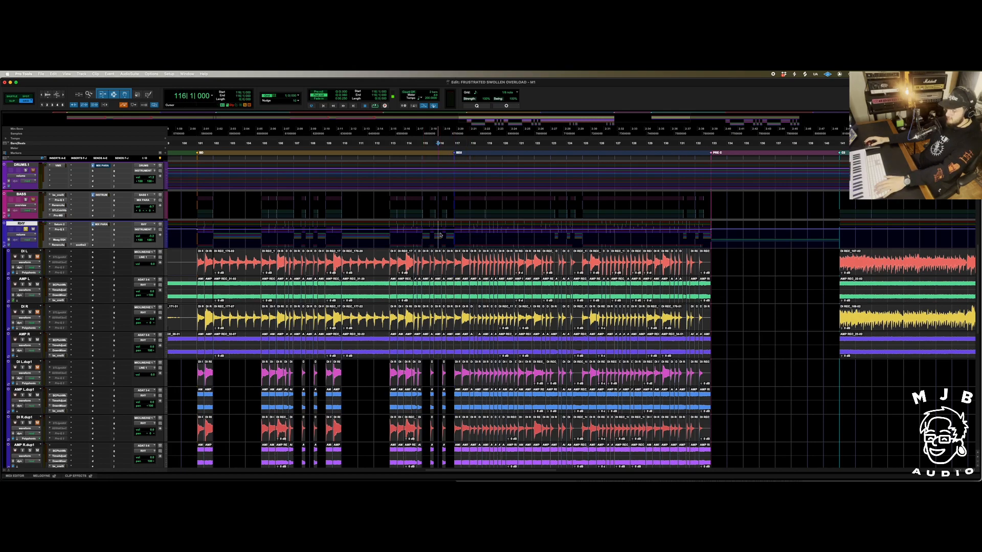
pyautogui.scroll(-5, 450, 246)
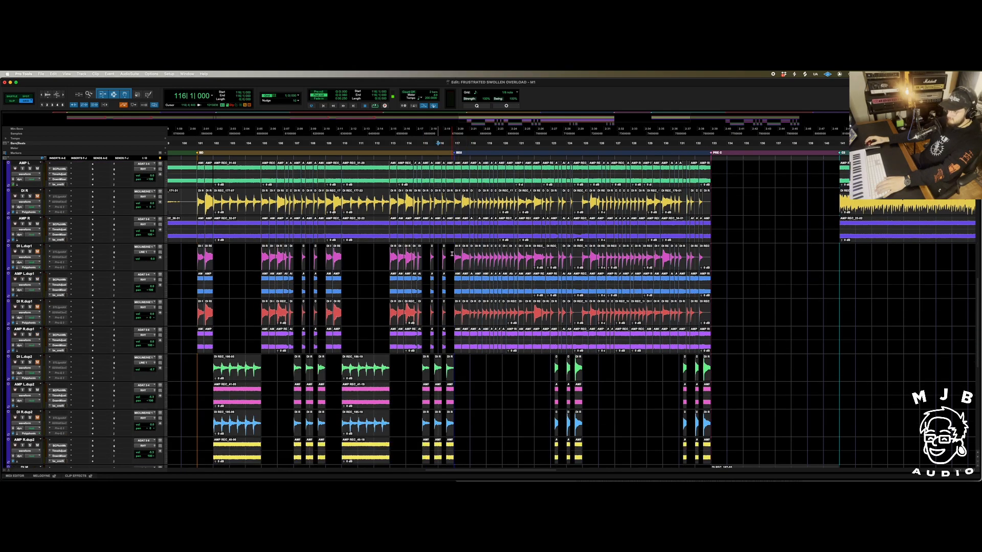
pyautogui.scroll(-6, 725, 293)
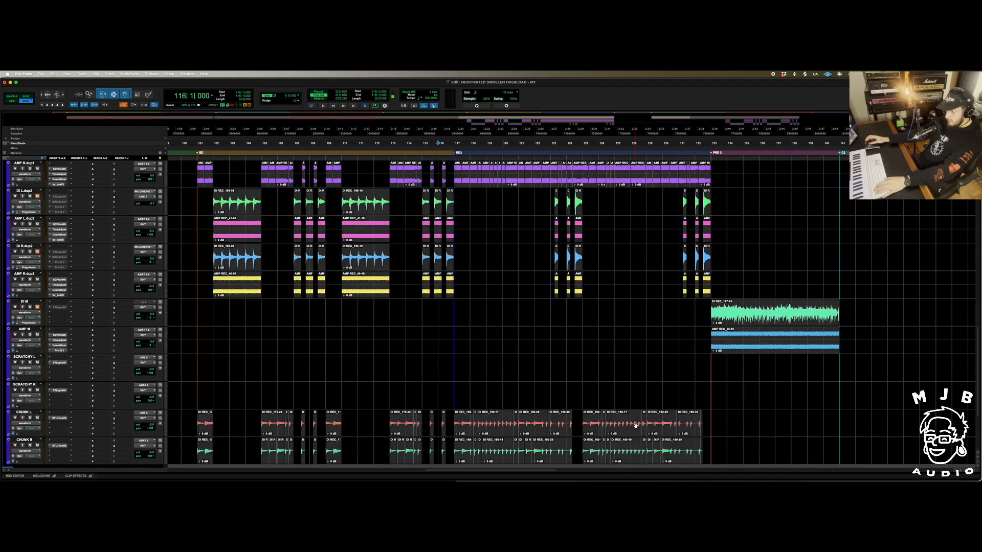
pyautogui.scroll(6, 635, 425)
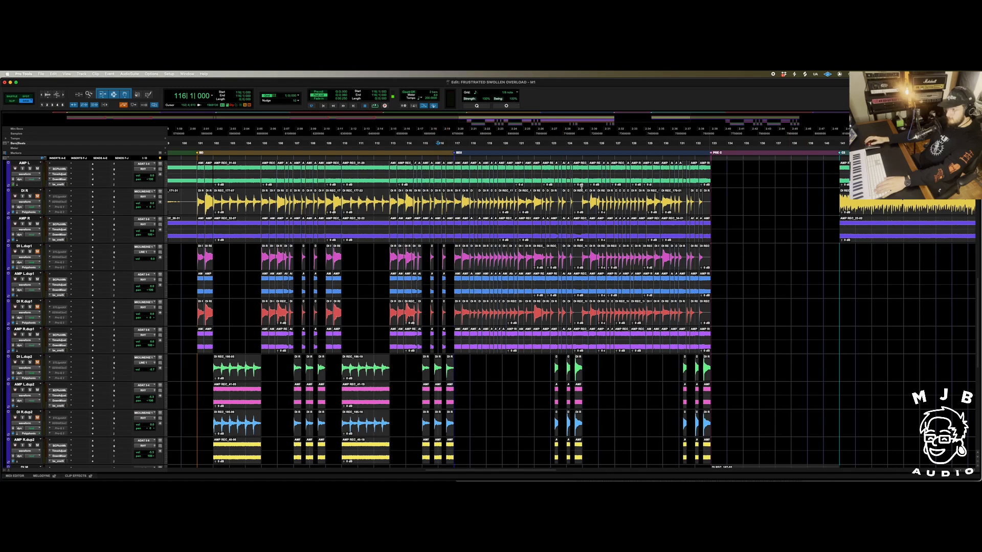
pyautogui.press('space')
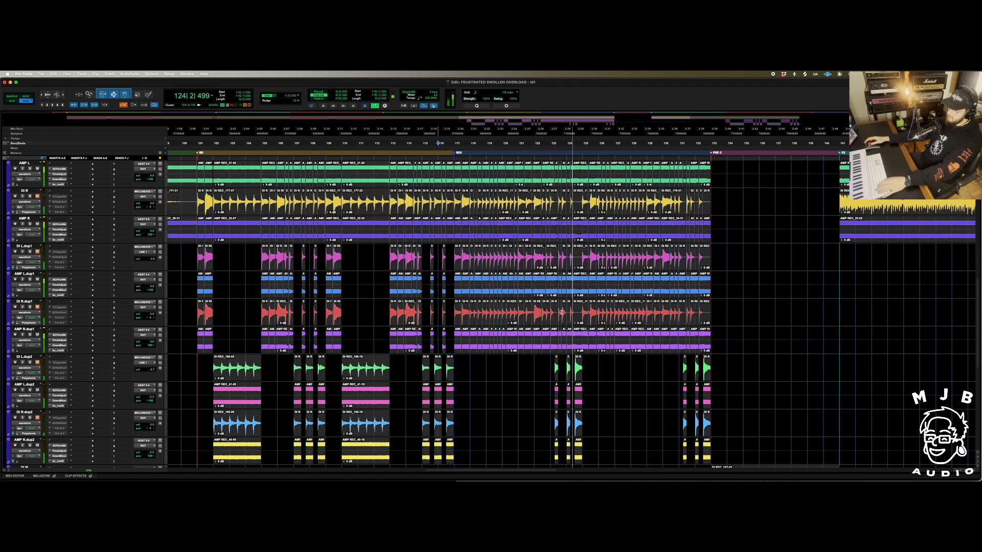
pyautogui.press('space')
pyautogui.scroll(-2, 559, 334)
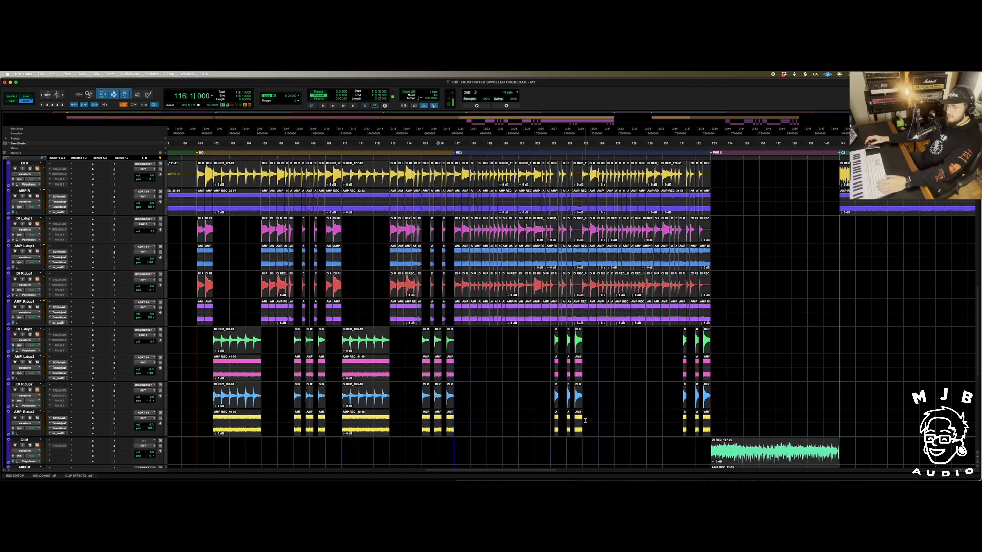
# Place the edit cursor at bar 123 across the four dup2 guitar tracks and play them soloed
pyautogui.moveTo(552, 311); pyautogui.dragTo(550, 394)
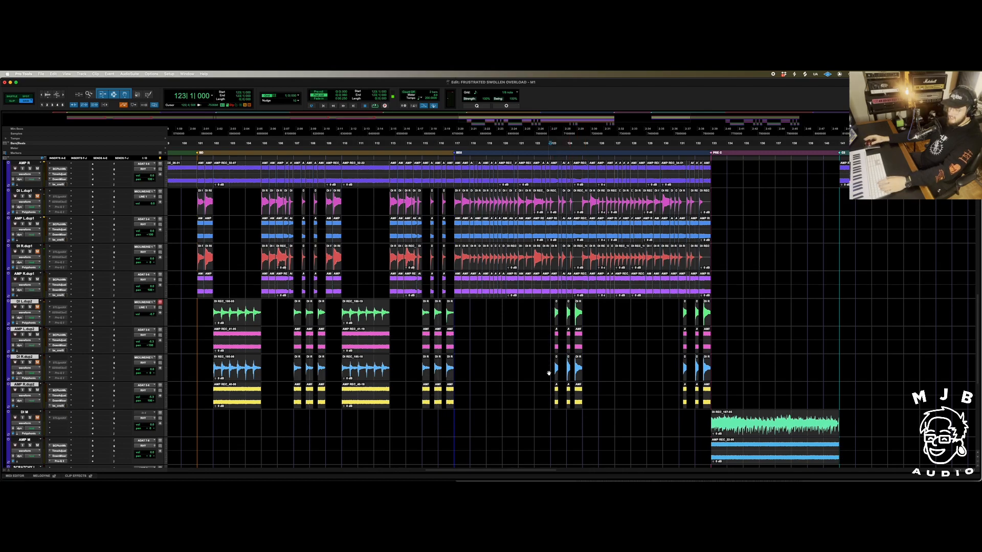
pyautogui.press('space')
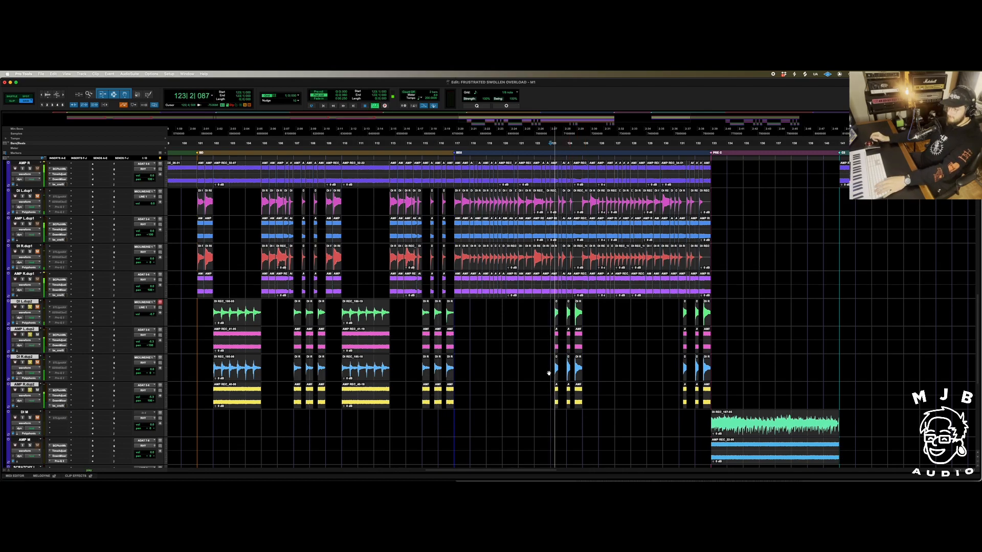
pyautogui.press('space')
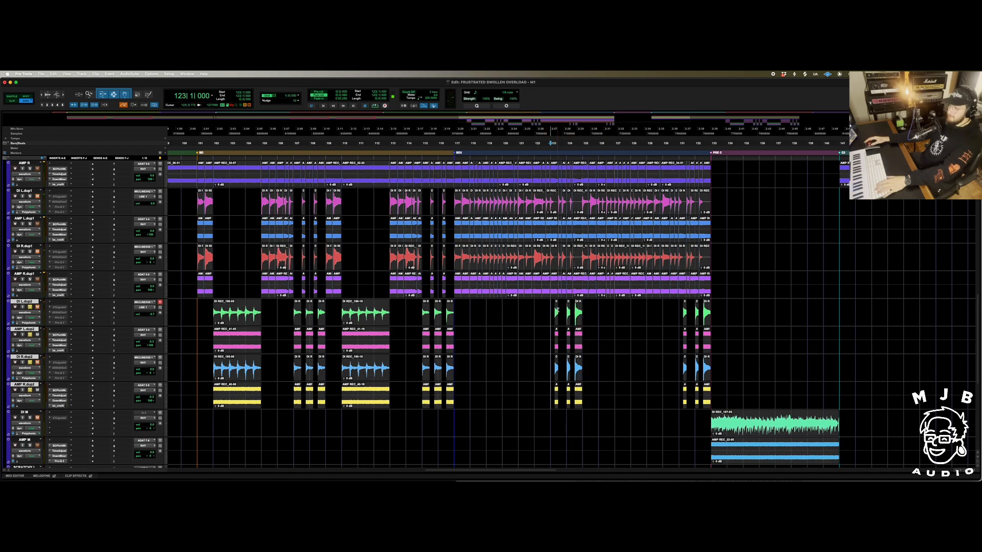
# Move the edit cursor at bar 123 to the DI L through AMP R guitar tracks and play those soloed
pyautogui.scroll(1, 551, 308)
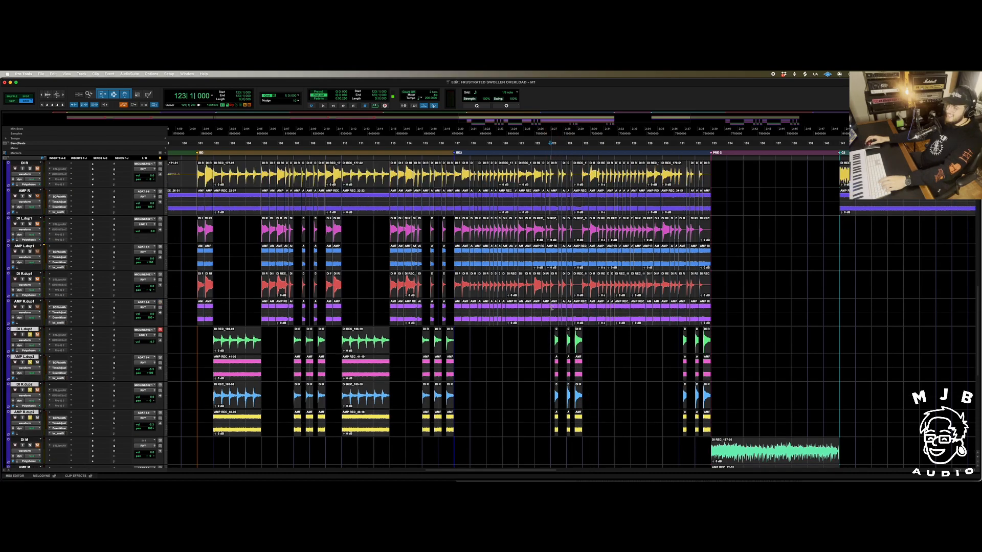
pyautogui.scroll(3, 552, 308)
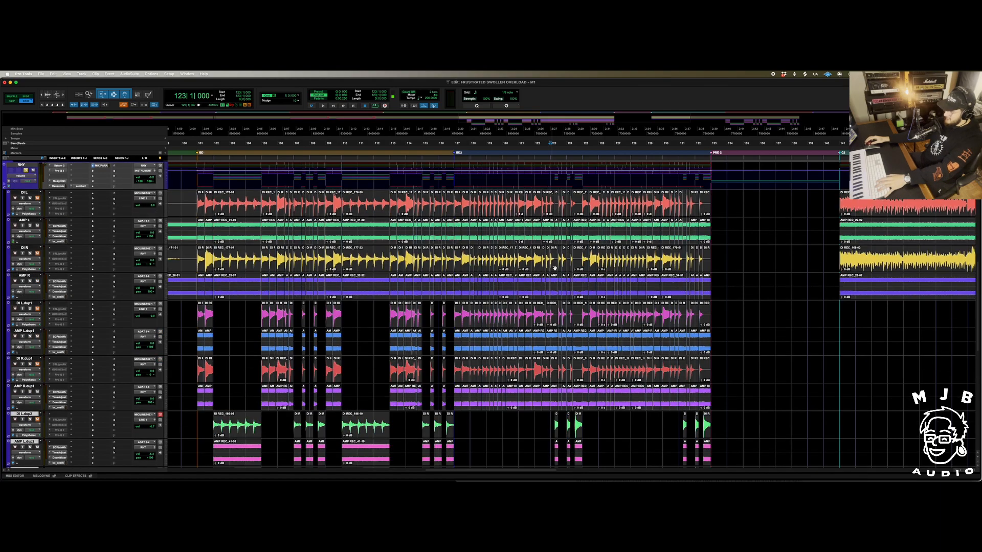
pyautogui.scroll(3, 550, 187)
pyautogui.moveTo(572, 200); pyautogui.dragTo(571, 275)
pyautogui.press('space')
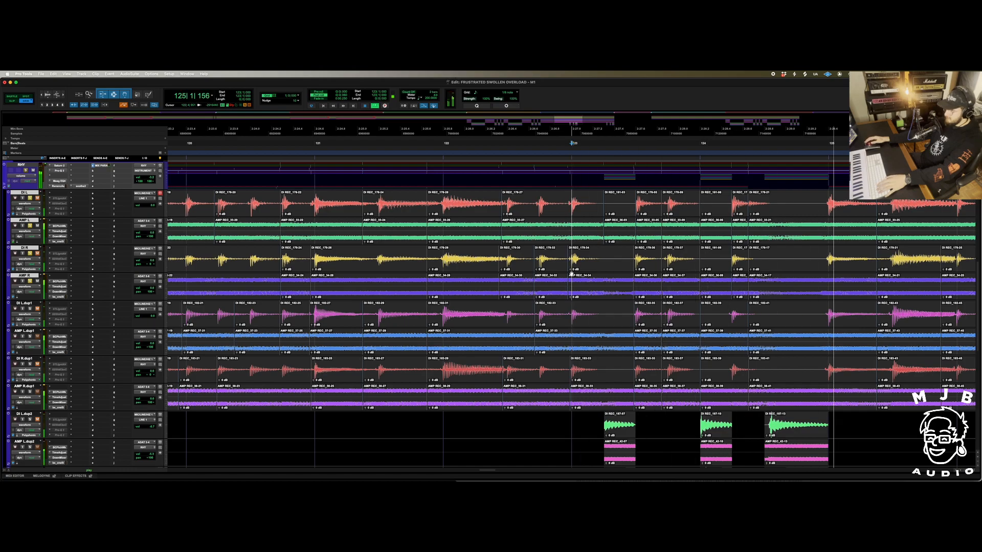
pyautogui.press('space')
# Look over the guitar clips across the whole arrangement, examining the layers in the OUTRO section from bar 157
pyautogui.scroll(-2, 572, 275)
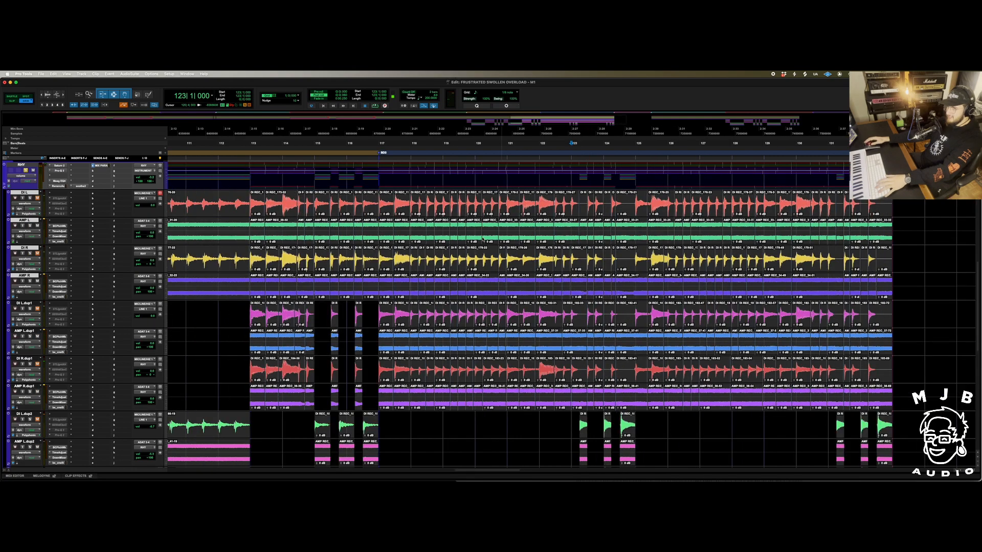
pyautogui.scroll(-2, 518, 250)
pyautogui.press('r')
pyautogui.scroll(-1, 744, 196)
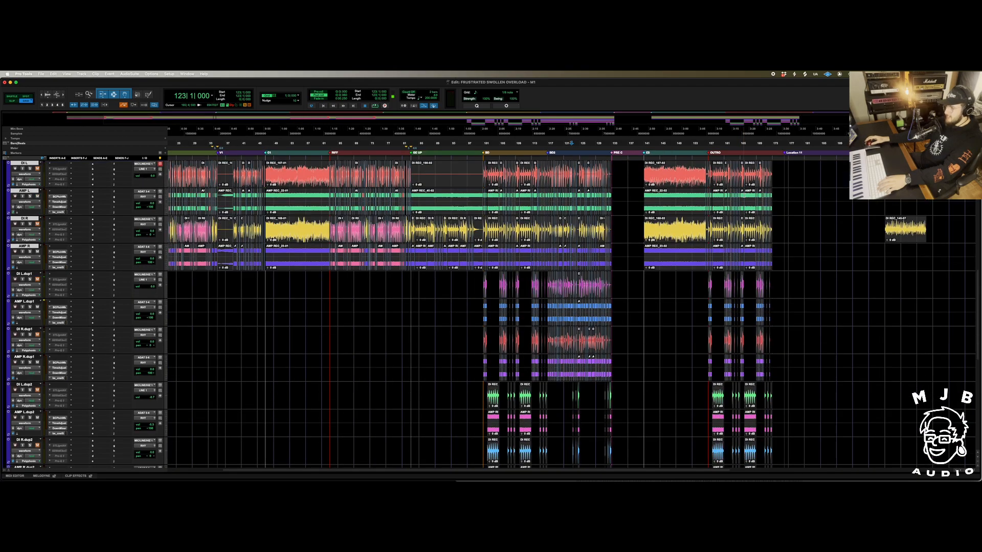
pyautogui.click(708, 283)
pyautogui.scroll(-6, 695, 284)
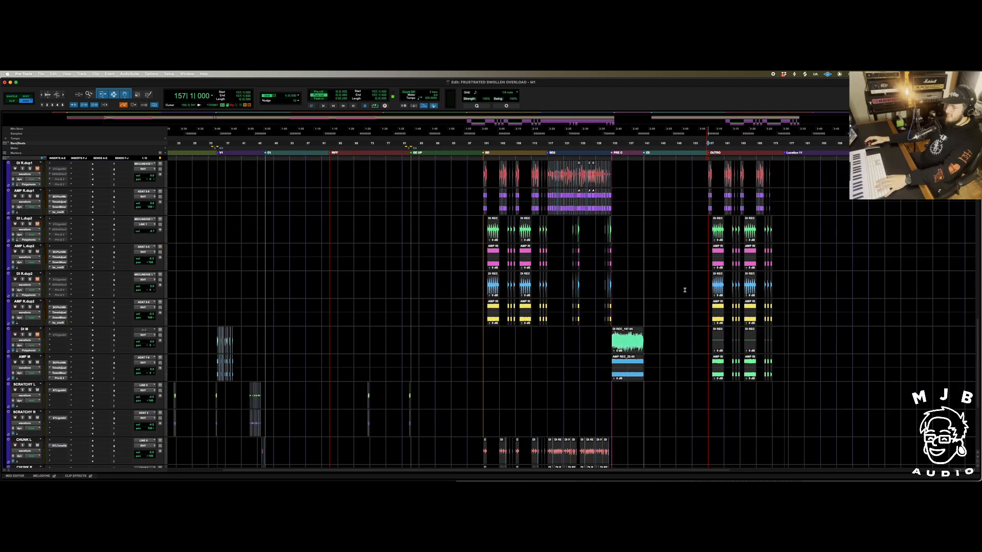
pyautogui.click(705, 222)
pyautogui.scroll(6, 691, 215)
# Place the edit cursor at bar 141 on the DI L and AMP L tracks and play the chorus rhythm guitars
pyautogui.click(641, 169)
pyautogui.press('space')
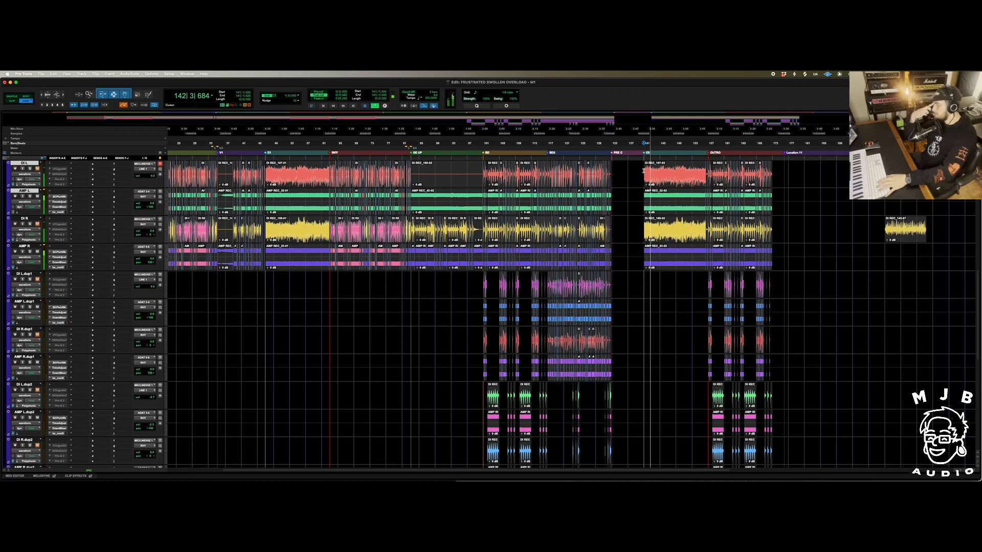
pyautogui.press('t')
pyautogui.press('t')
pyautogui.press('t')
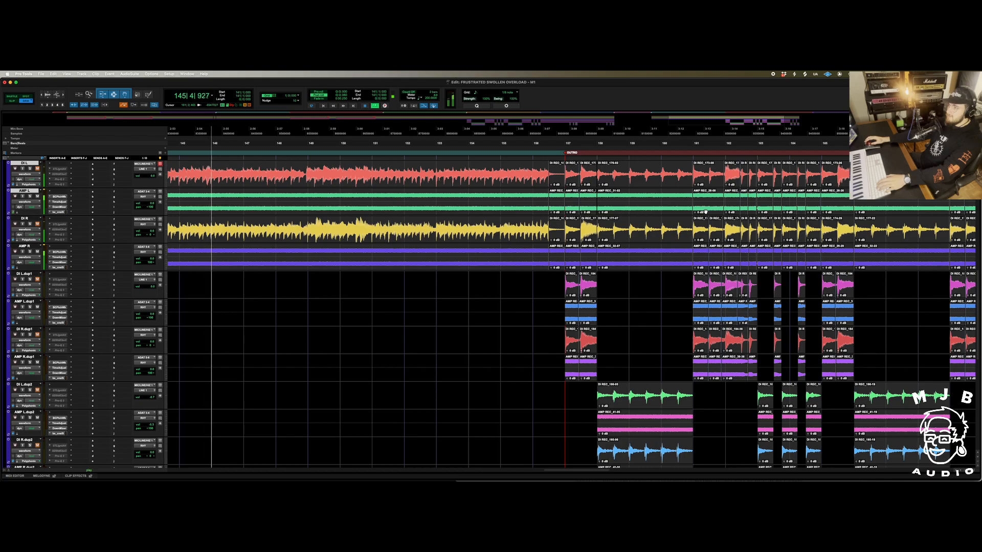
pyautogui.press('space')
# Place the edit cursor at bar 156 on DI L and AMP L and play the guitar layers into the OUTRO section
pyautogui.click(532, 278)
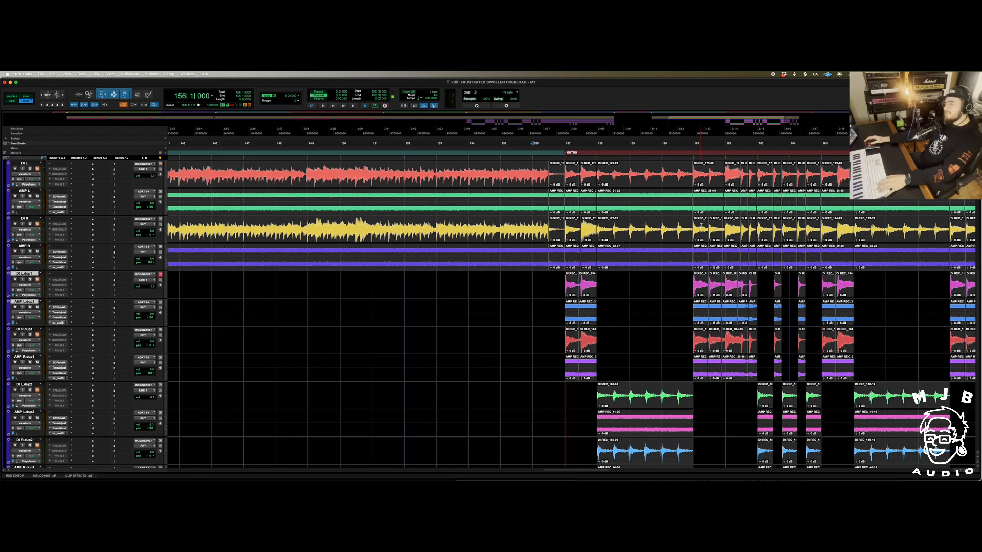
pyautogui.click(546, 195)
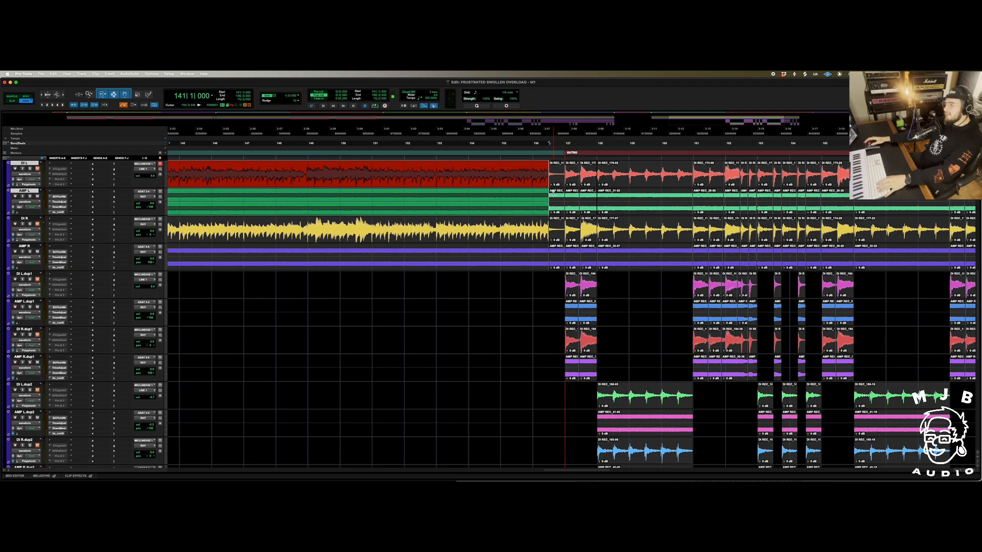
pyautogui.click(535, 168)
pyautogui.press('space')
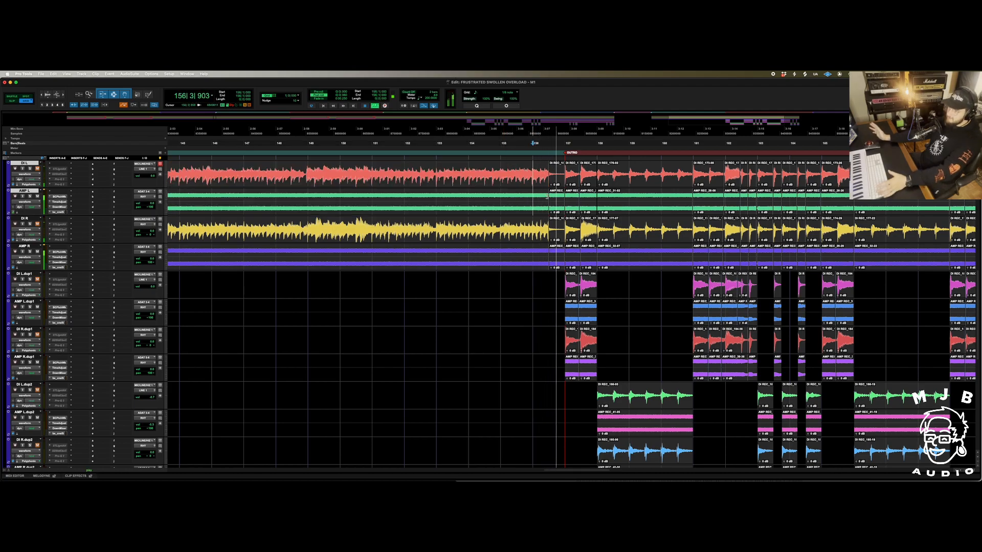
pyautogui.scroll(-3, 586, 365)
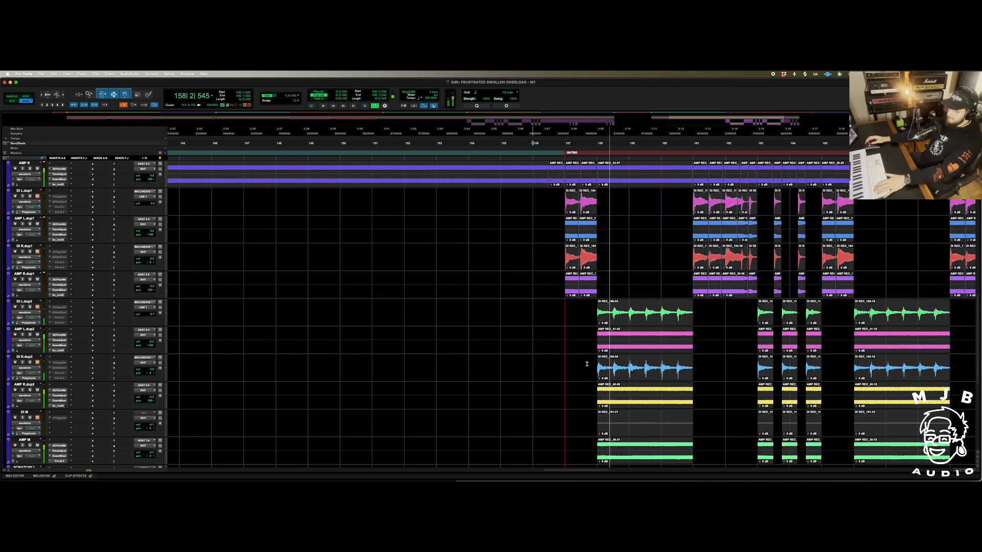
pyautogui.scroll(-2, 614, 368)
pyautogui.press('space')
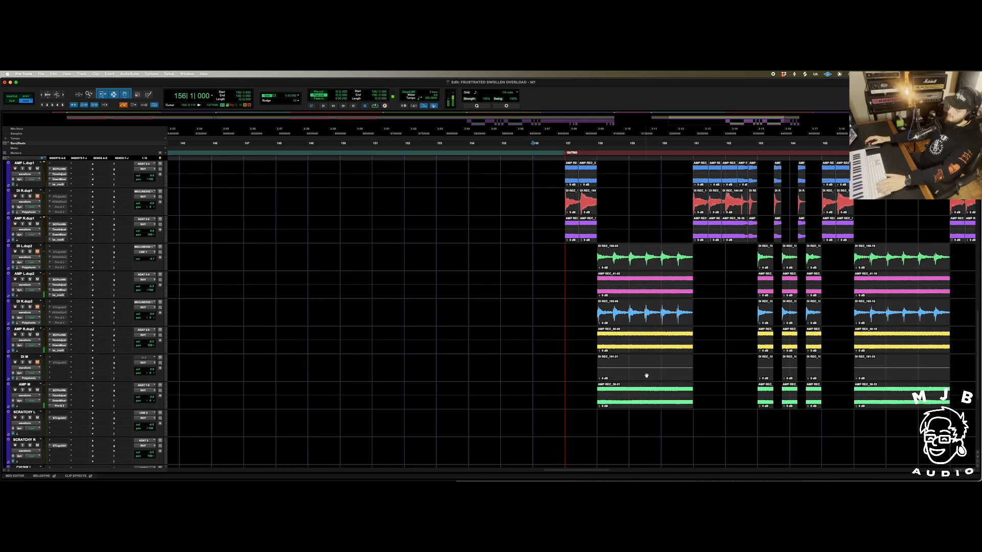
# Play the DI M and AMP M tracks soloed from their bar 158 clips and again from bar 163, clearing the solos at the end
pyautogui.click(648, 381)
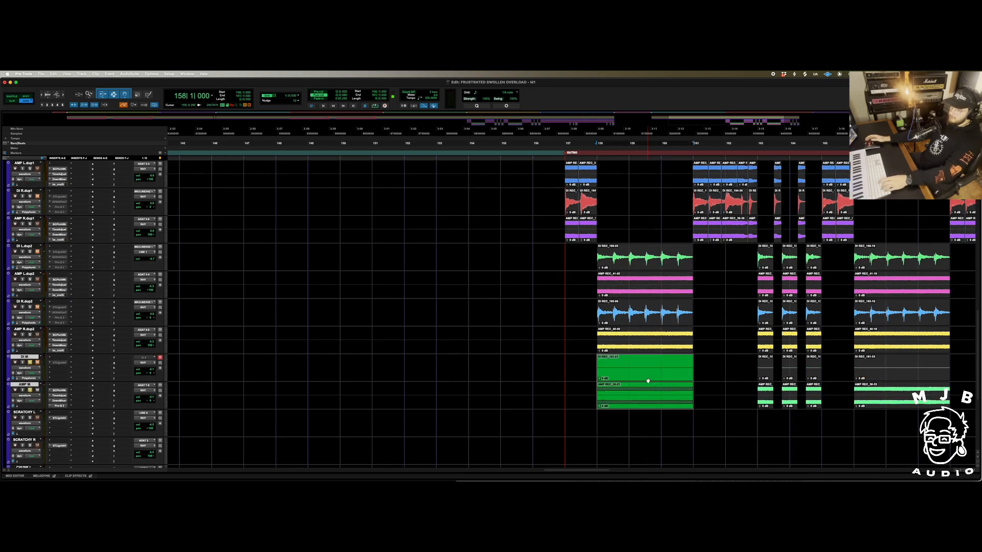
pyautogui.press('space')
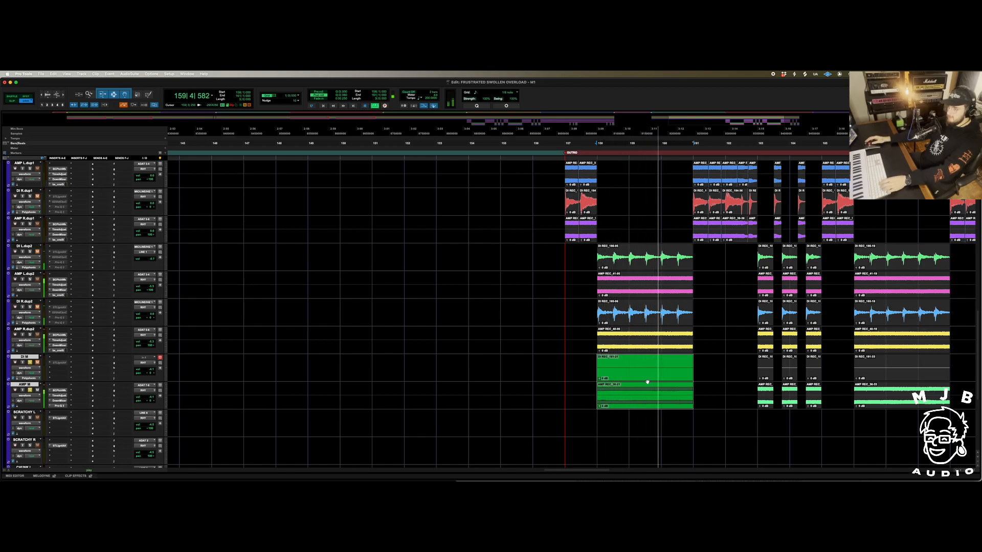
pyautogui.press('space')
pyautogui.click(753, 365)
pyautogui.press('space')
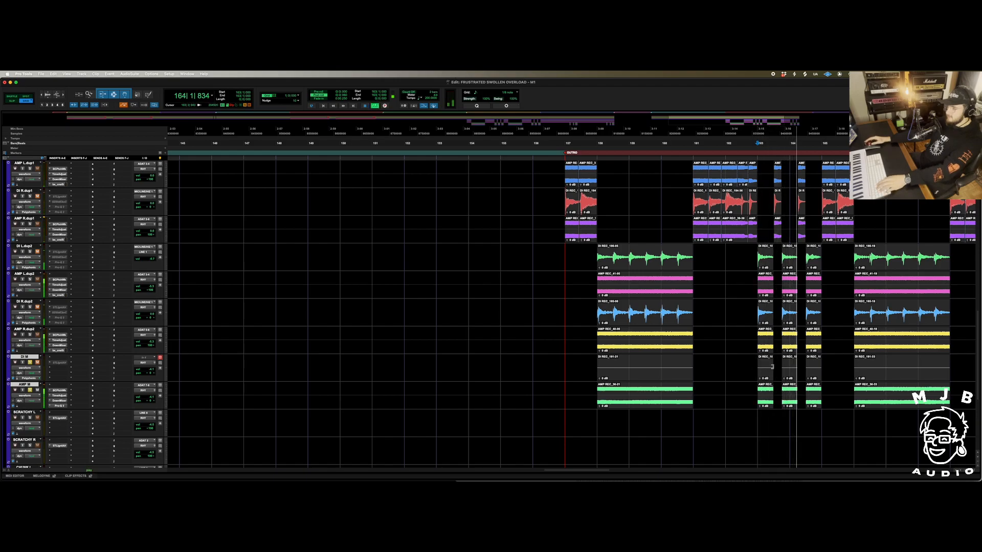
pyautogui.press('space')
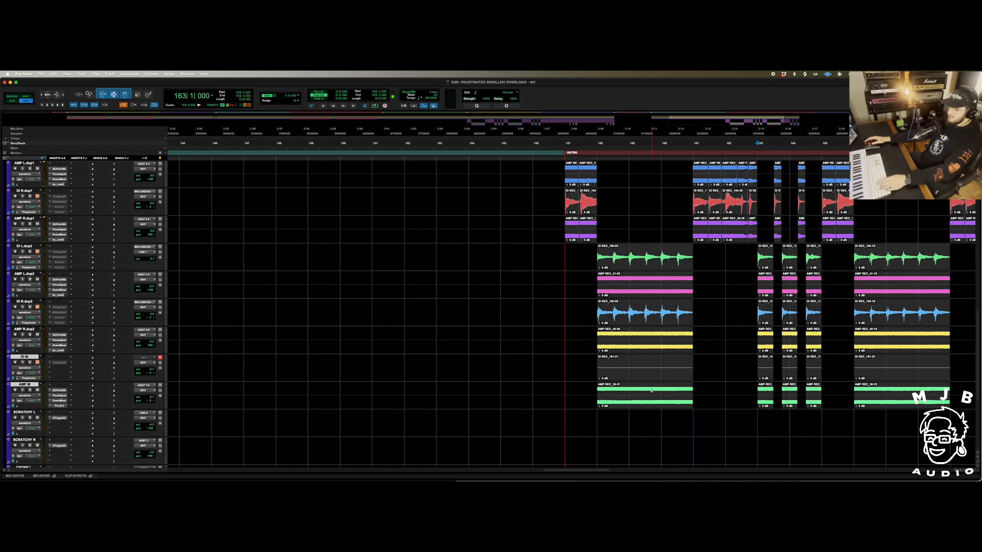
# Place the edit cursor at bar 157 and play all rhythm guitar layers of the OUTRO section together
pyautogui.click(565, 361)
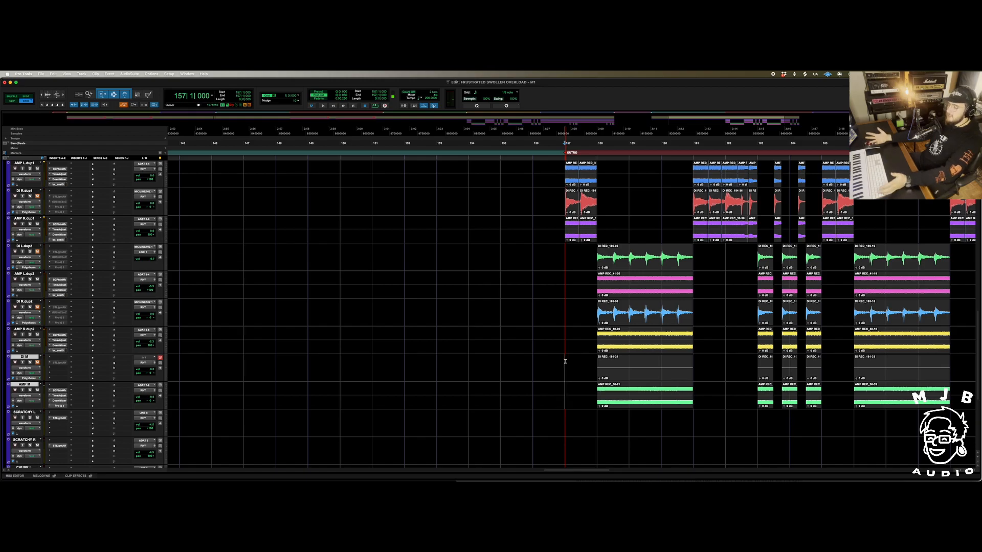
pyautogui.press('space')
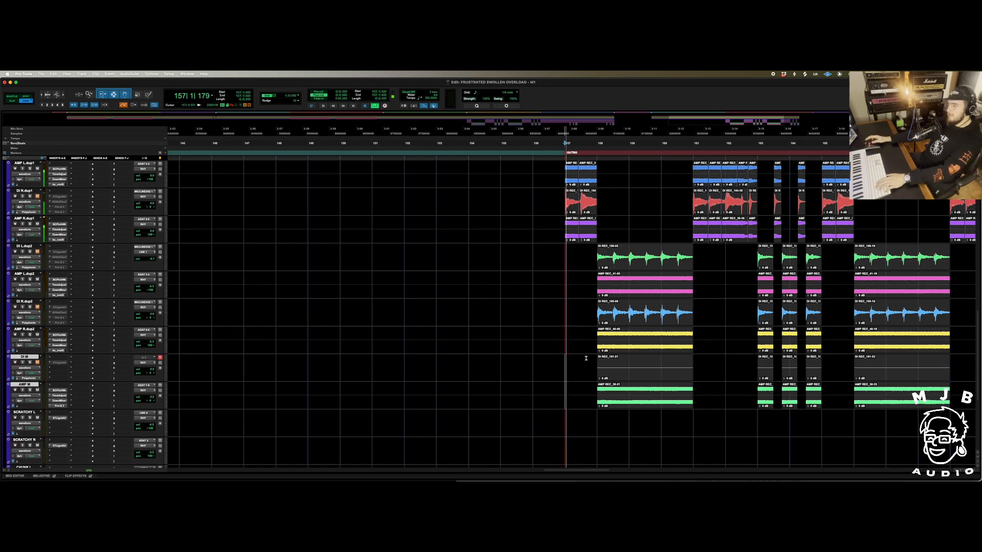
pyautogui.hscroll(5, 586, 358)
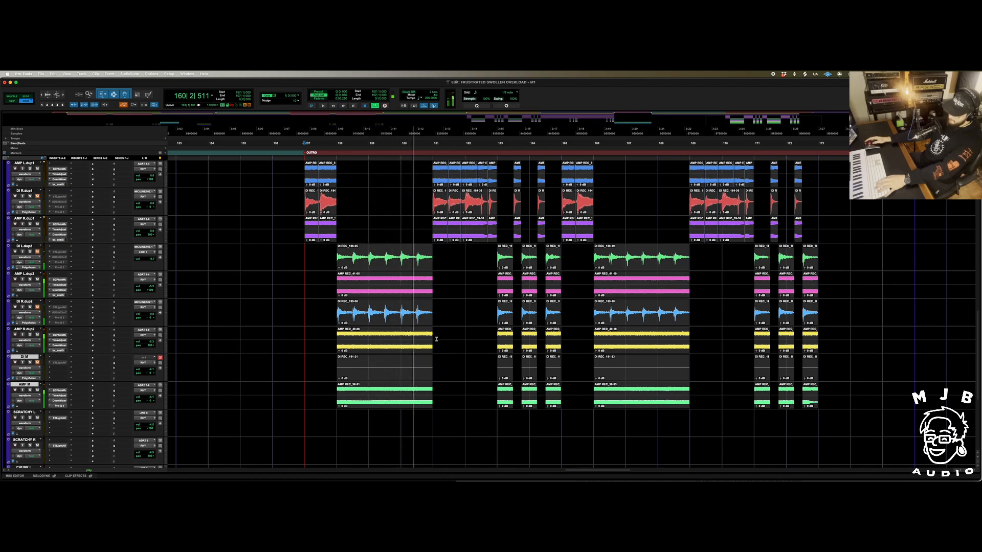
pyautogui.press('r')
pyautogui.press('r')
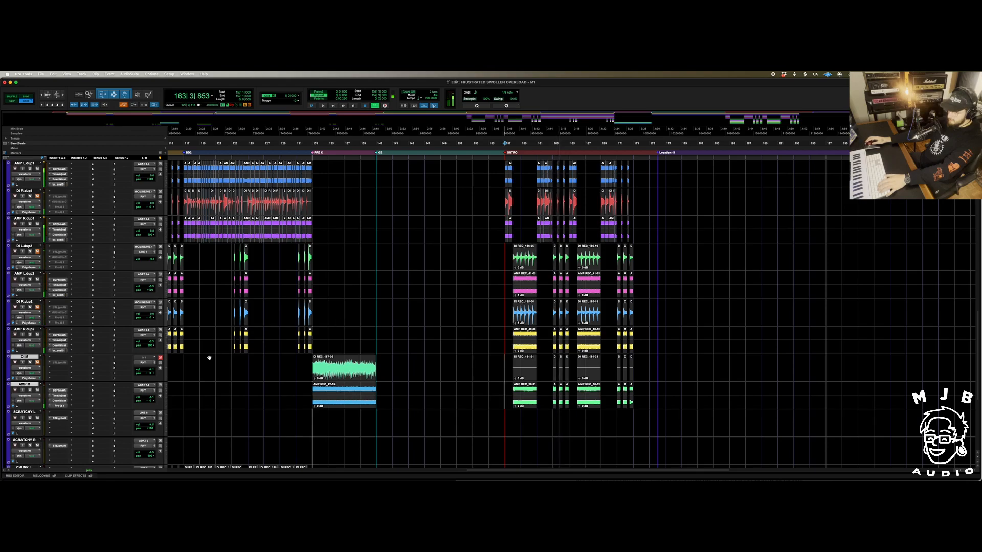
pyautogui.press('space')
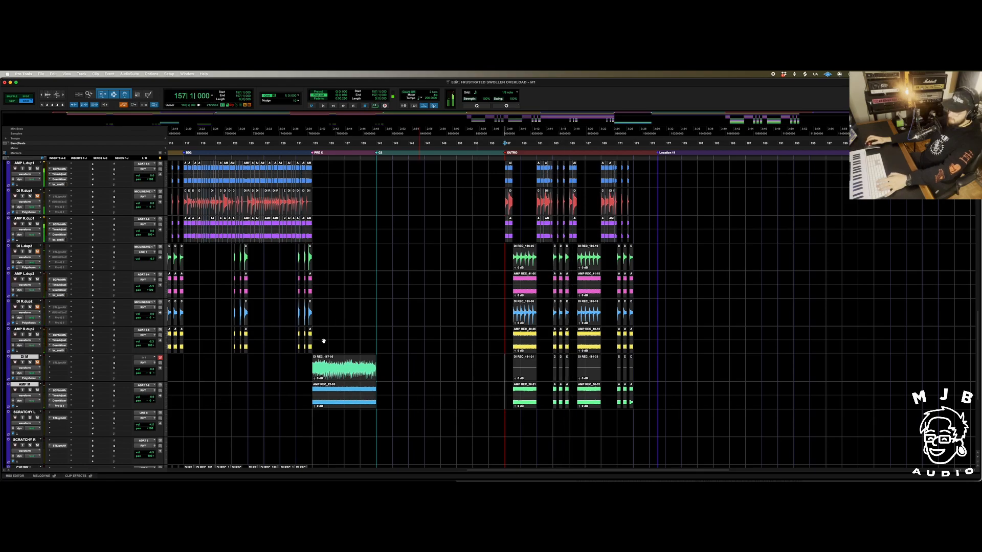
# Collapse the RHY folder track and expand the LEADS folder track to show its lead guitar tracks
pyautogui.scroll(10, 327, 343)
pyautogui.scroll(-2, 324, 340)
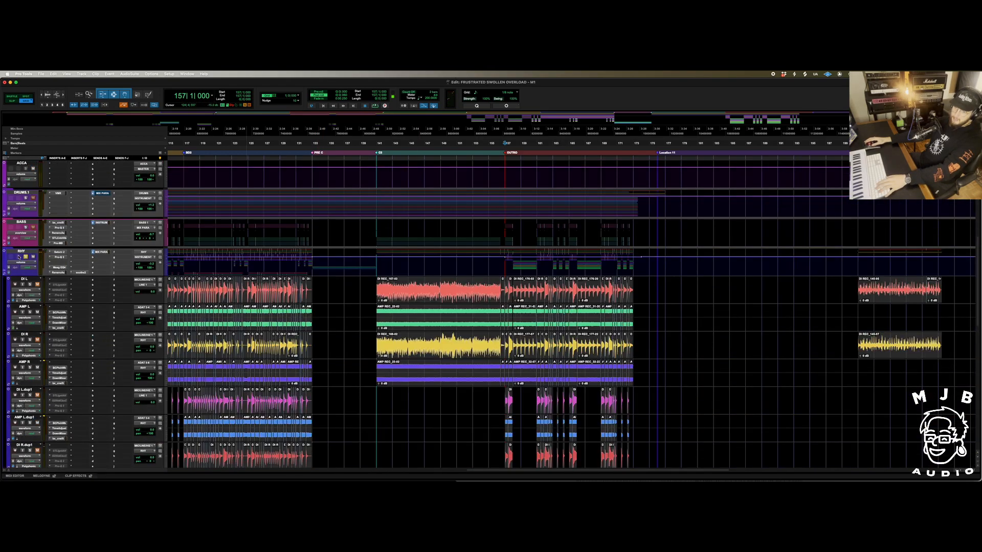
pyautogui.click(3, 272)
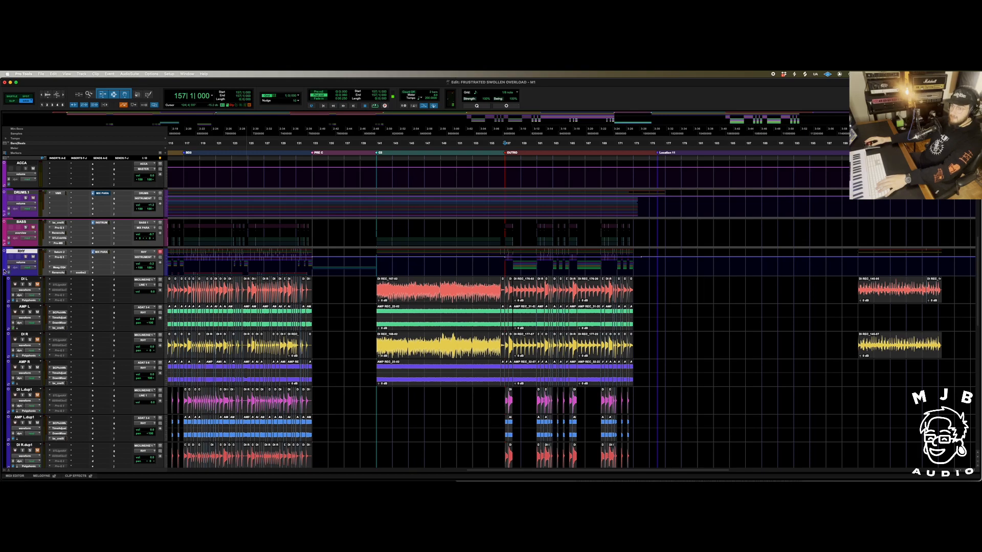
pyautogui.click(3, 377)
pyautogui.scroll(3, 483, 403)
pyautogui.scroll(-9, 483, 403)
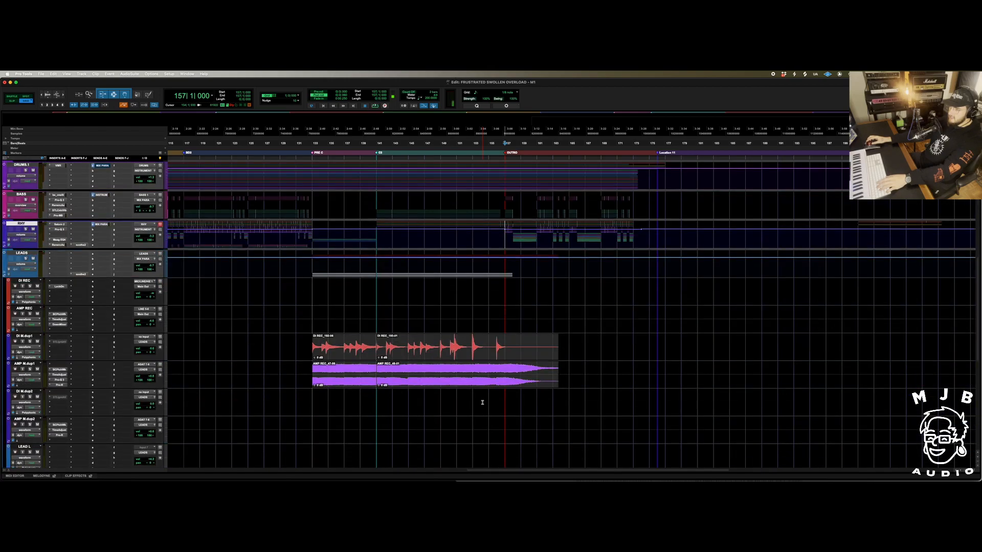
# Look over the LEADS clips across the song, place the edit cursor at bar 46 on AMP M.dup1 and solo that track
pyautogui.press('r')
pyautogui.press('r')
pyautogui.scroll(3, 346, 329)
pyautogui.scroll(-3, 348, 331)
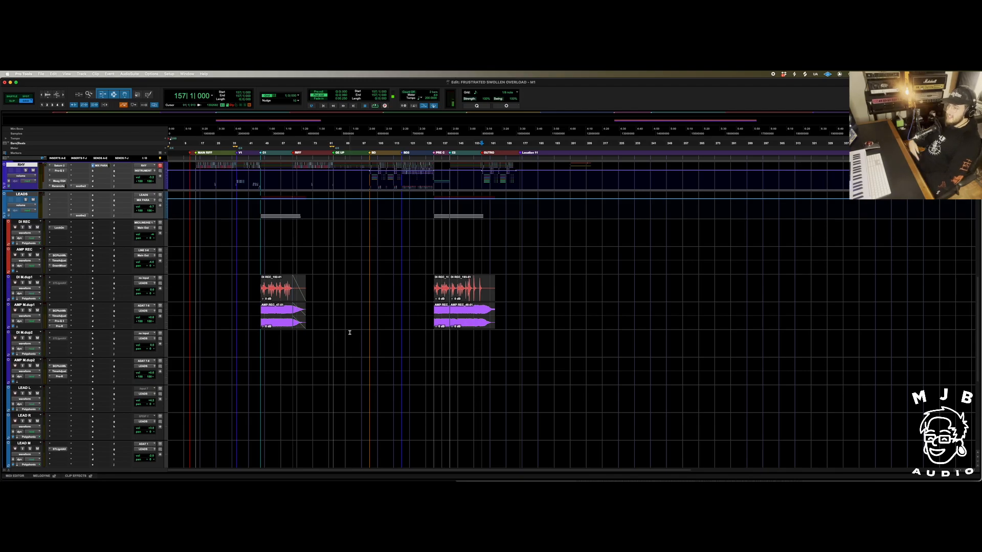
pyautogui.click(260, 255)
pyautogui.press('t')
pyautogui.press('t')
pyautogui.press('t')
pyautogui.click(564, 286)
pyautogui.click(565, 307)
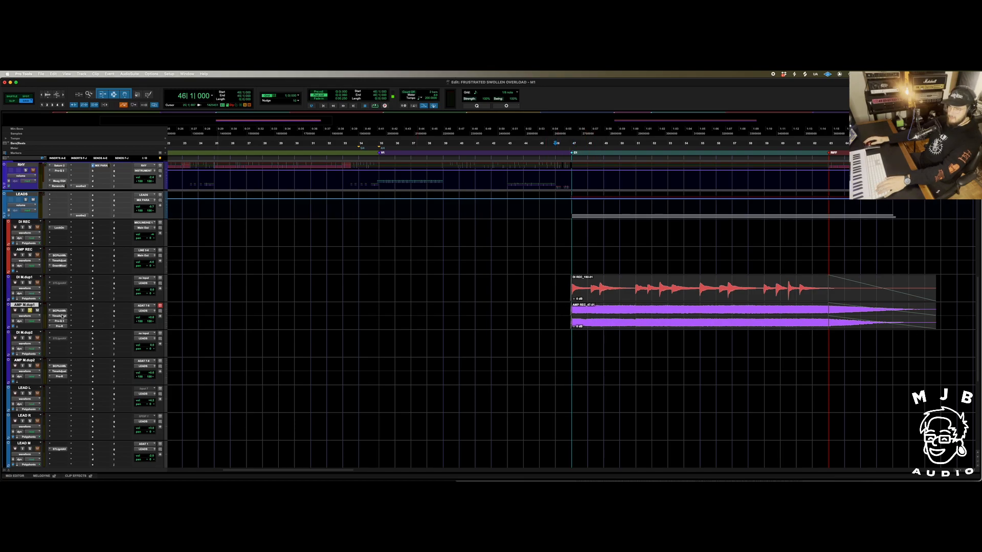
# Inspect the Time Adjuster plugin on AMP M.dup1 and play the soloed lead track from bar 46 through the C1 section
pyautogui.click(59, 316)
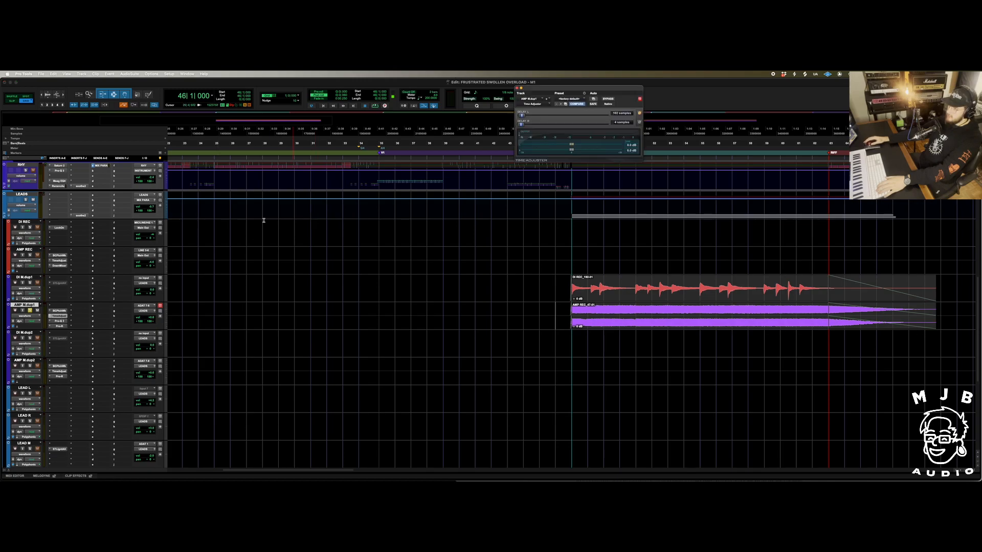
pyautogui.click(64, 317)
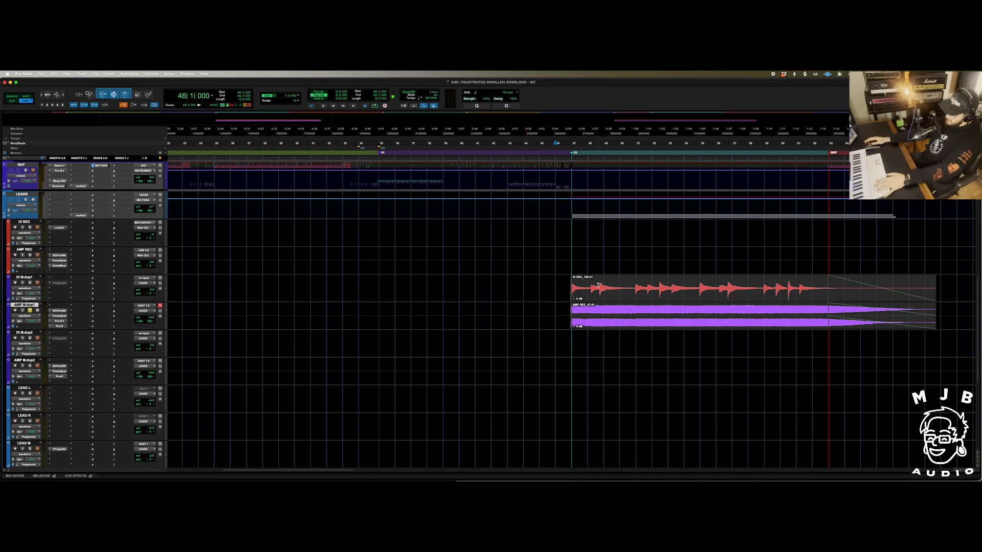
pyautogui.press('space')
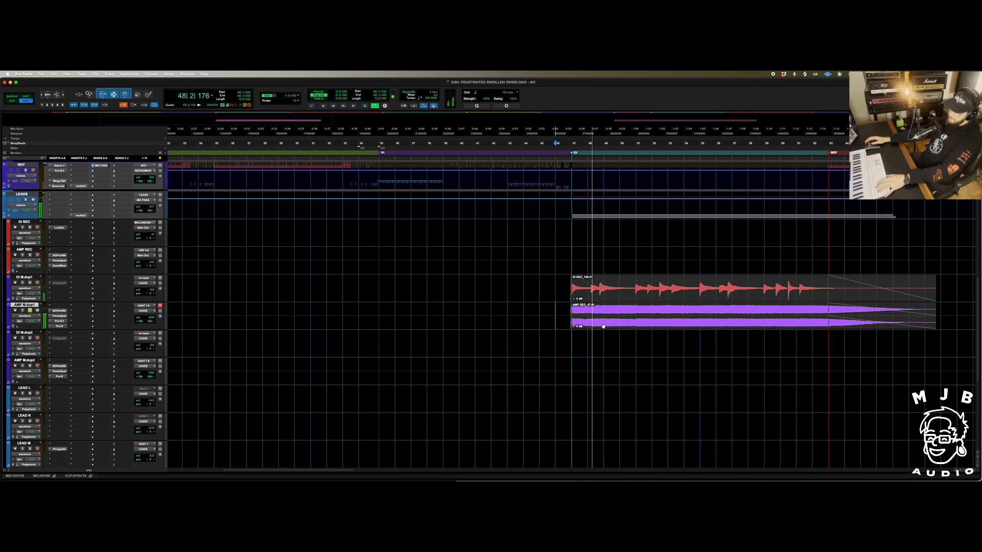
pyautogui.hscroll(5, 612, 343)
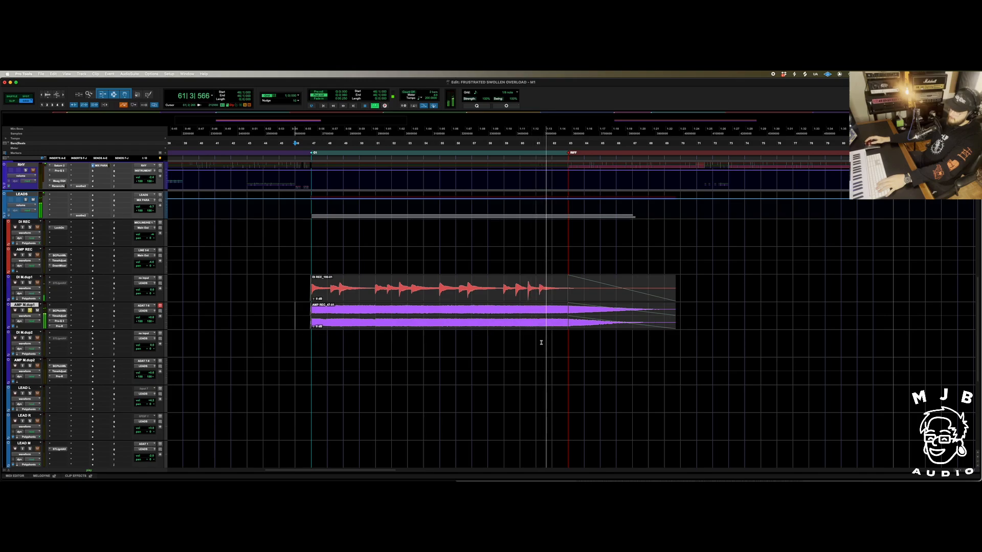
pyautogui.press('space')
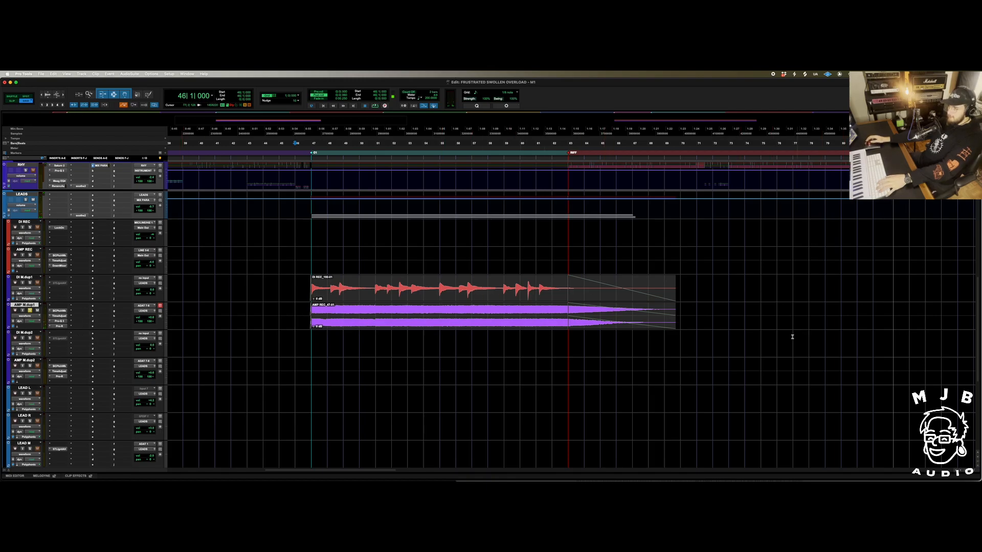
# Inspect the FabFilter Pro-R reverb settings on AMP M.dup1 and close the plugin
pyautogui.click(59, 326)
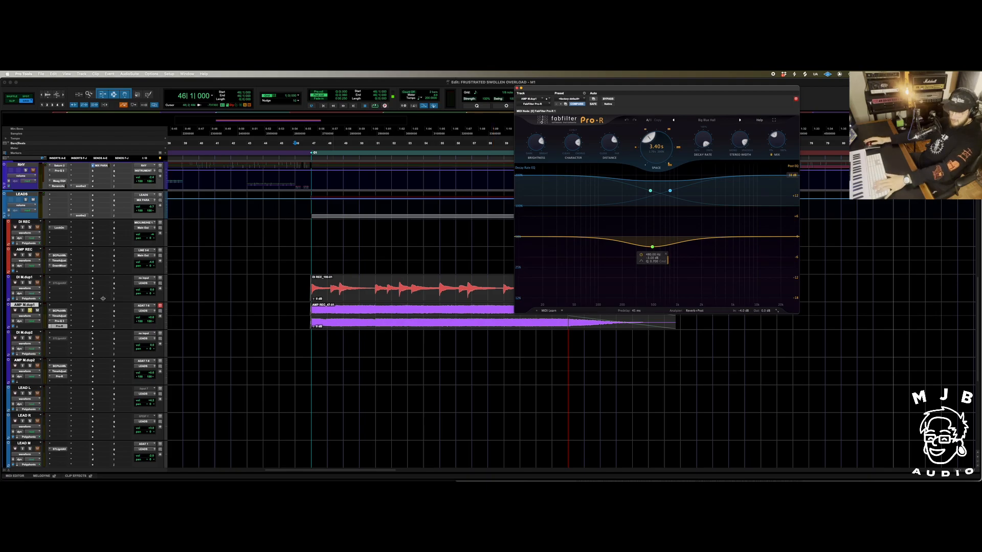
pyautogui.click(63, 327)
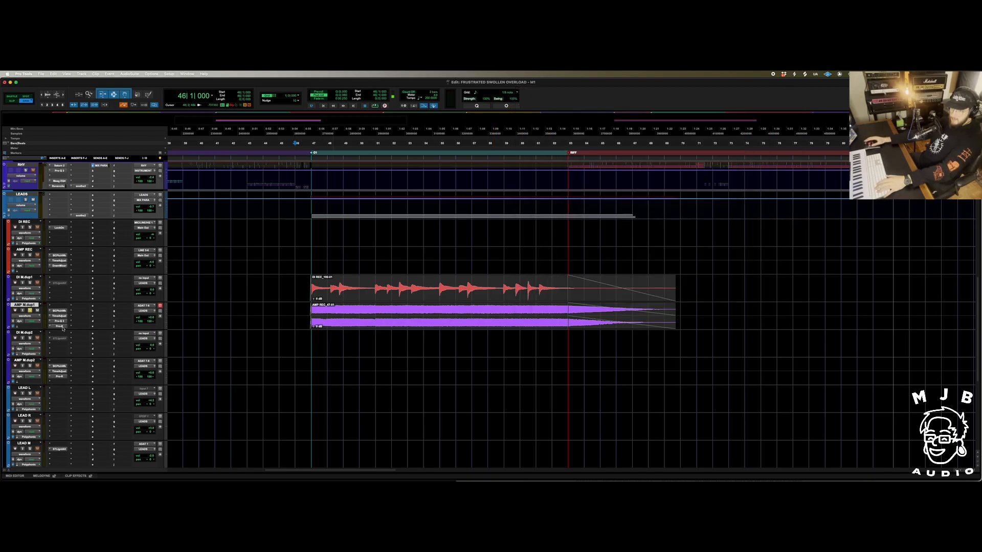
# Place the edit cursor at bar 133 on AMP M.dup1 and play the soloed lead through PRE C and C2 into the OUTRO
pyautogui.press('r')
pyautogui.press('r')
pyautogui.press('r')
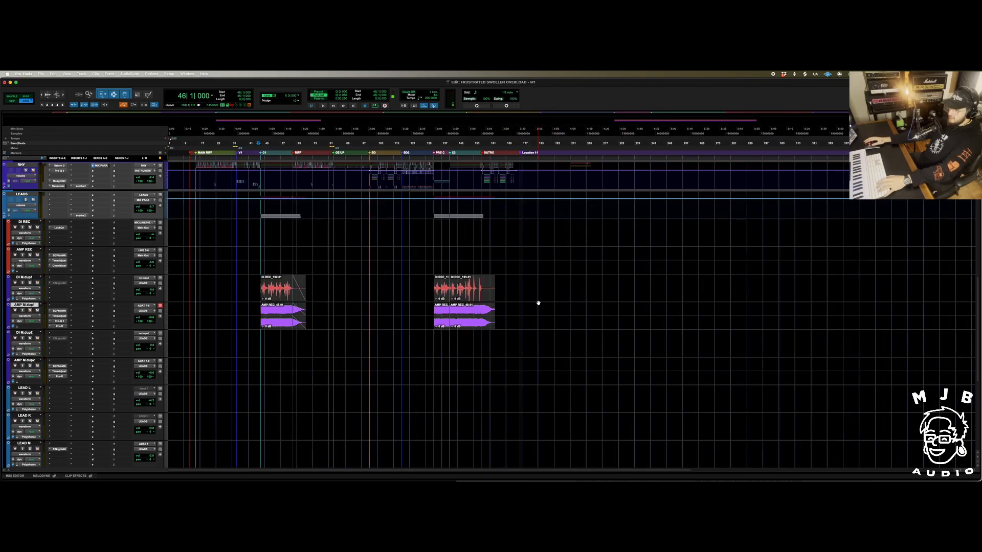
pyautogui.click(432, 287)
pyautogui.press('t')
pyautogui.press('t')
pyautogui.press('t')
pyautogui.press('t')
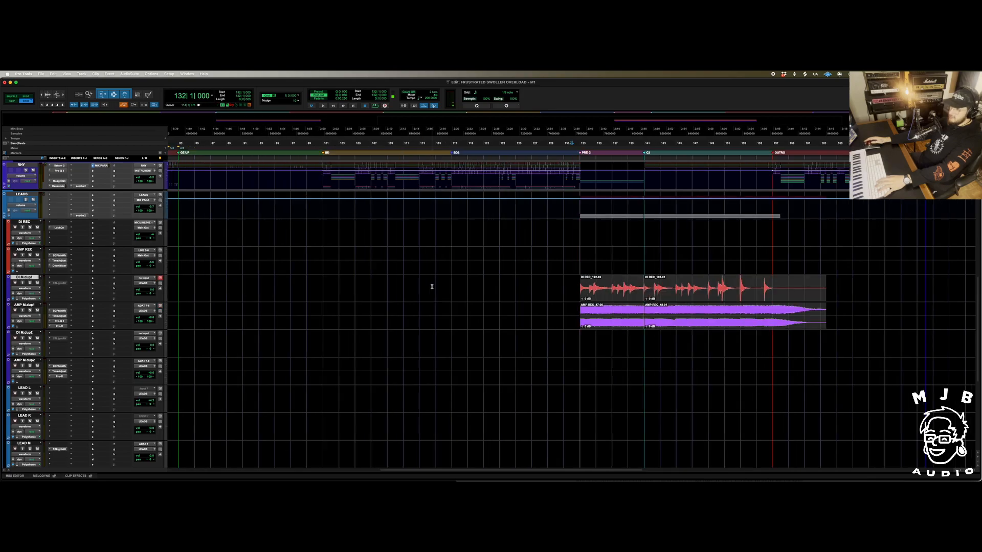
pyautogui.click(604, 315)
pyautogui.press('space')
pyautogui.press('r')
pyautogui.press('r')
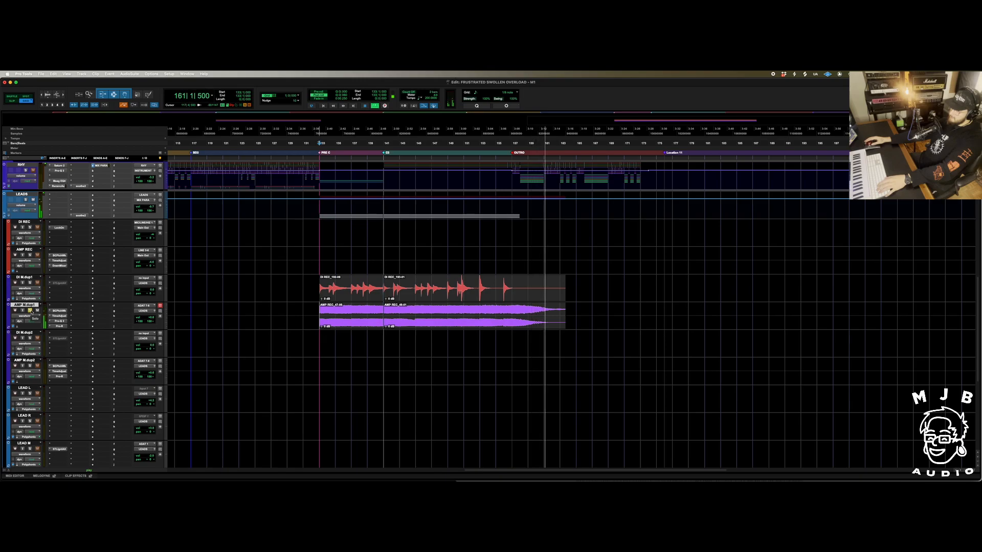
pyautogui.press('space')
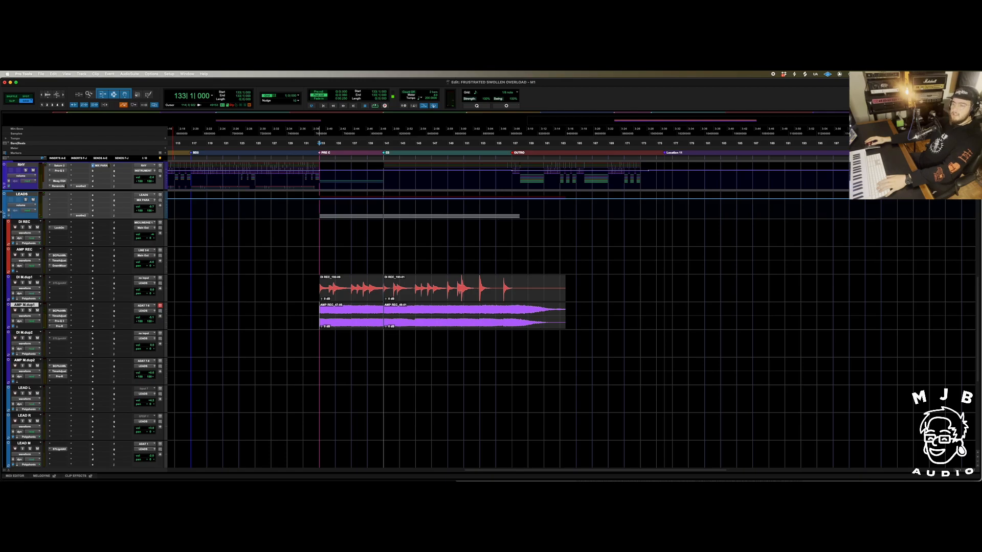
# Collapse the LEADS folder track and expand the VOX.1 folder track to show its vocal tracks from the song's start
pyautogui.scroll(5, 5, 215)
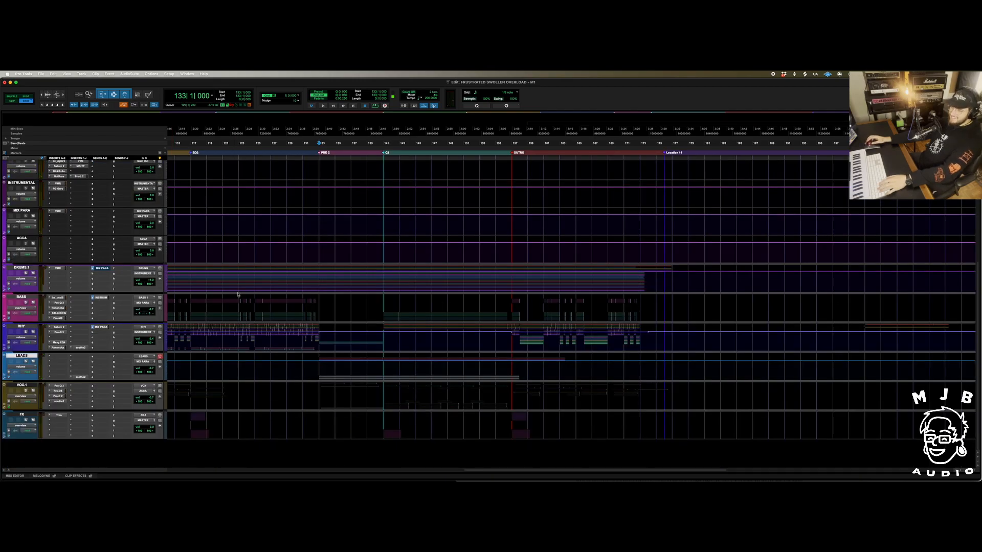
pyautogui.hscroll(-10, 410, 454)
pyautogui.hscroll(-2, 225, 405)
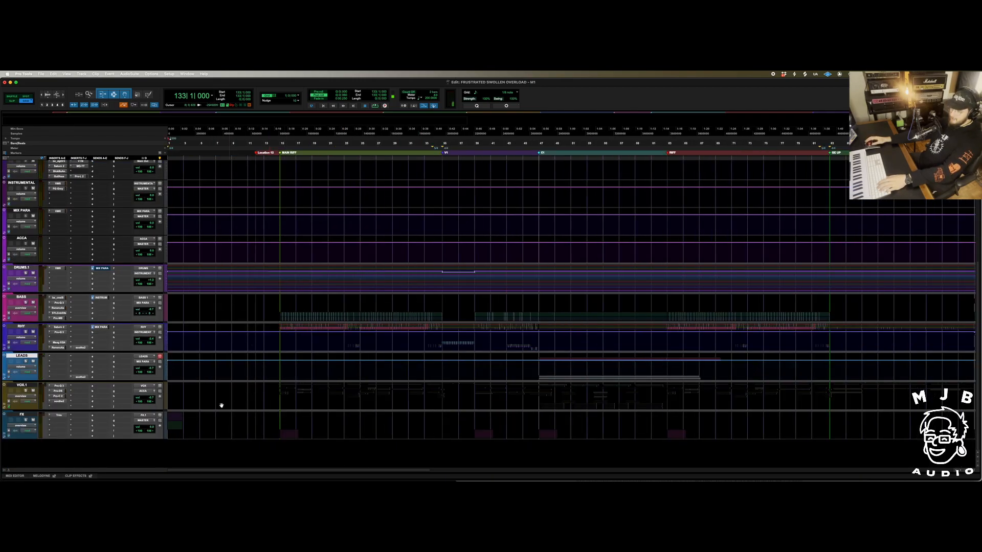
pyautogui.scroll(-15, 300, 414)
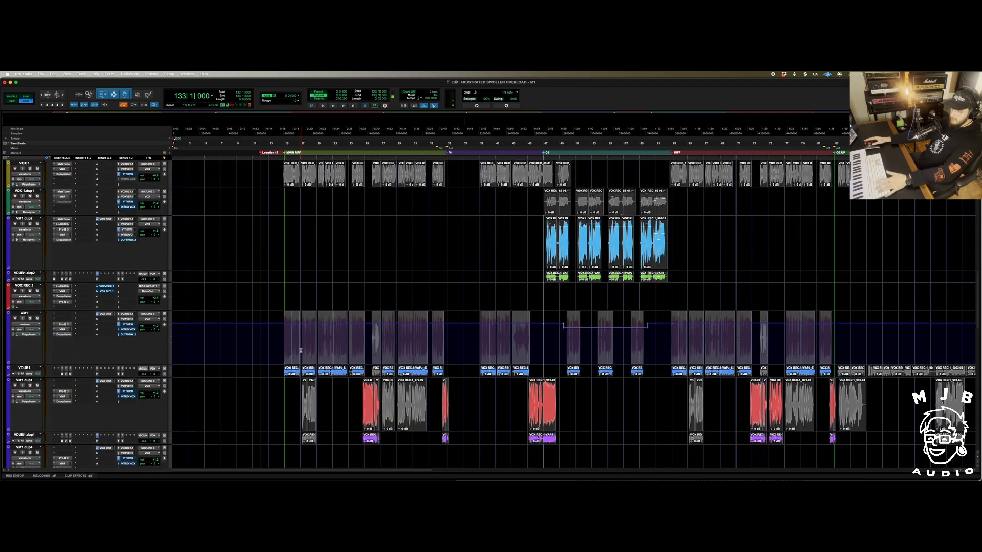
# Place the edit cursor at bar 15 on VM1 and switch that track from volume automation to waveform view
pyautogui.click(281, 337)
pyautogui.hotkey('ctrl', '-')
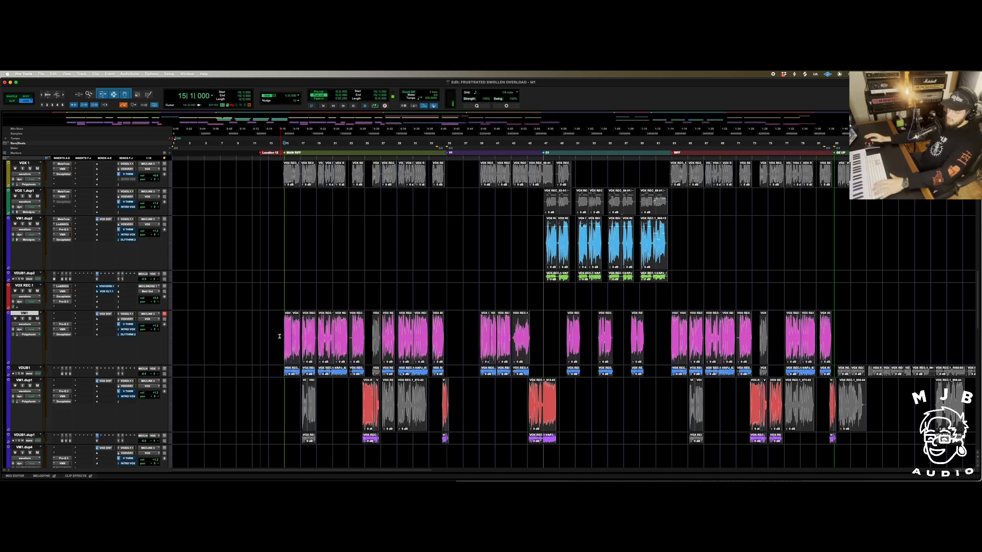
# Look over the main, BG VOX.1 and CLEAN BV vocal tracks across the whole song, placing the edit cursor at bar 43 on CLEAN BV
pyautogui.press('r')
pyautogui.press('r')
pyautogui.scroll(-10, 338, 267)
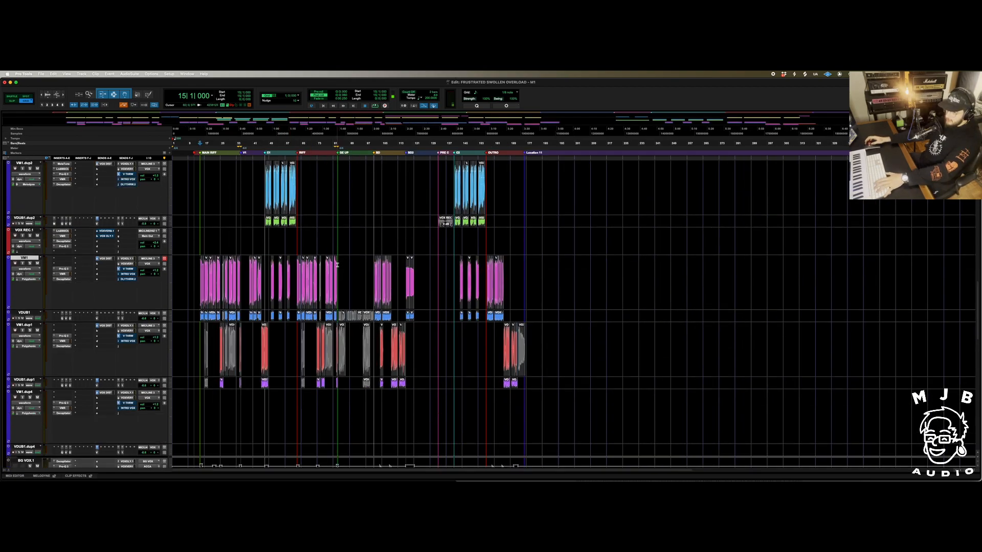
pyautogui.scroll(-1, 231, 334)
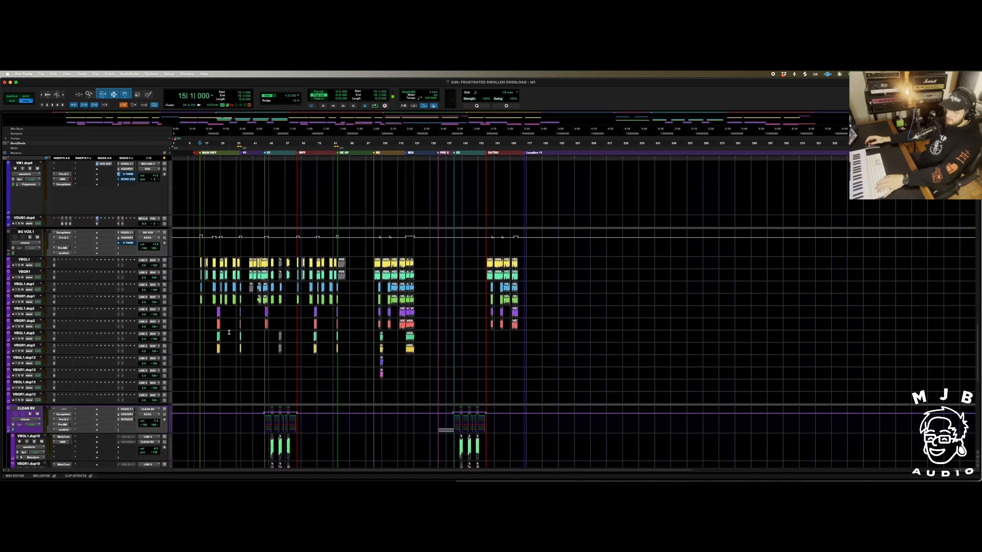
pyautogui.click(255, 425)
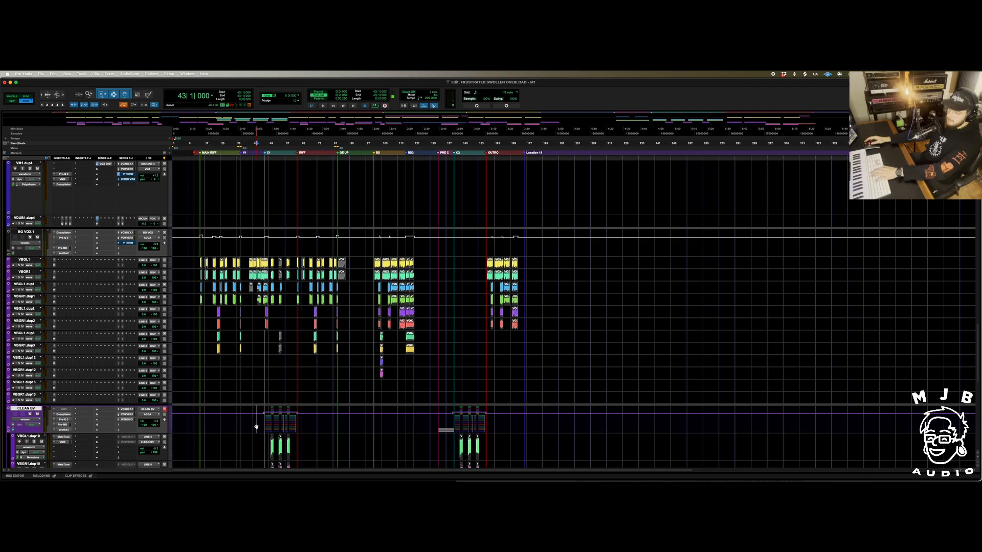
pyautogui.scroll(-15, 254, 423)
pyautogui.scroll(15, 254, 423)
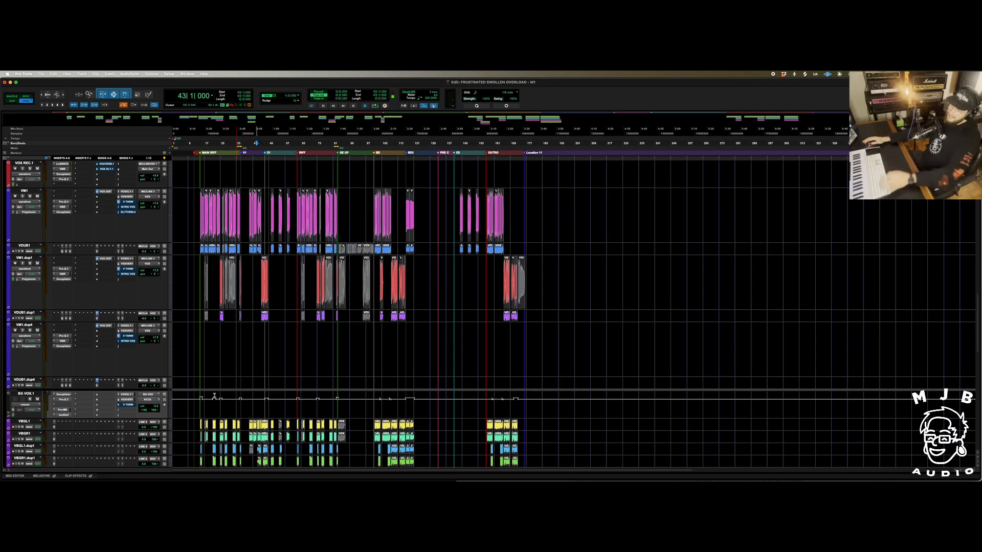
# Place the edit cursor at bar 15 on VOX REC.1 and enlarge the timeline around the MAIN RIFF vocals
pyautogui.click(199, 168)
pyautogui.press('t')
pyautogui.press('t')
pyautogui.press('t')
pyautogui.press('t')
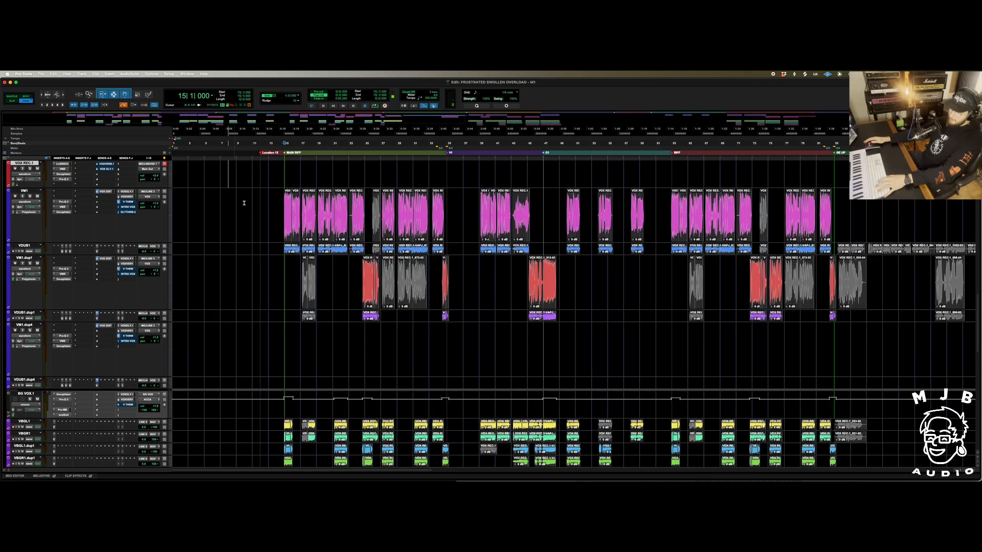
# Place the edit cursor at bar 30 on the vocal track directly above VOX 1 and switch it to waveform view
pyautogui.press('r')
pyautogui.press('r')
pyautogui.scroll(5, 347, 226)
pyautogui.scroll(5, 347, 225)
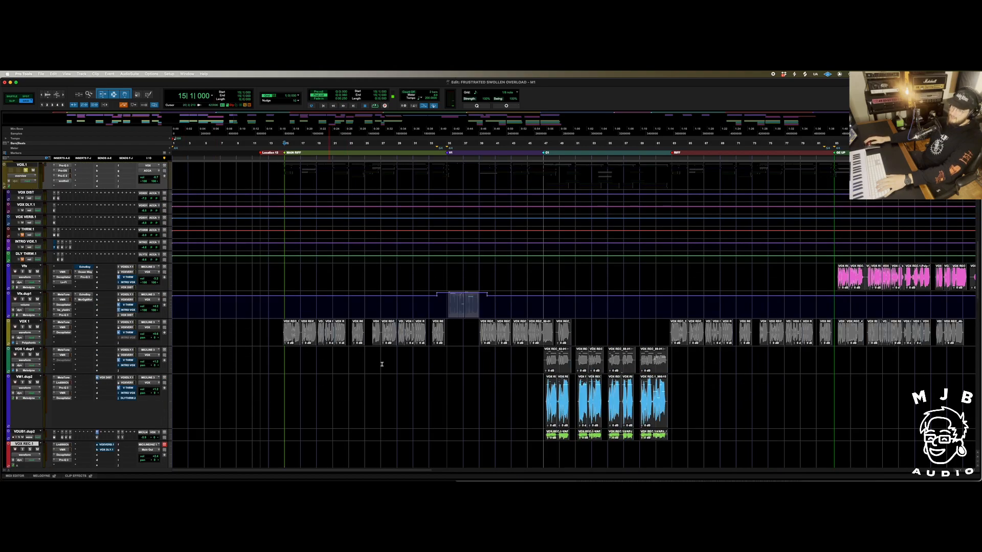
pyautogui.click(407, 311)
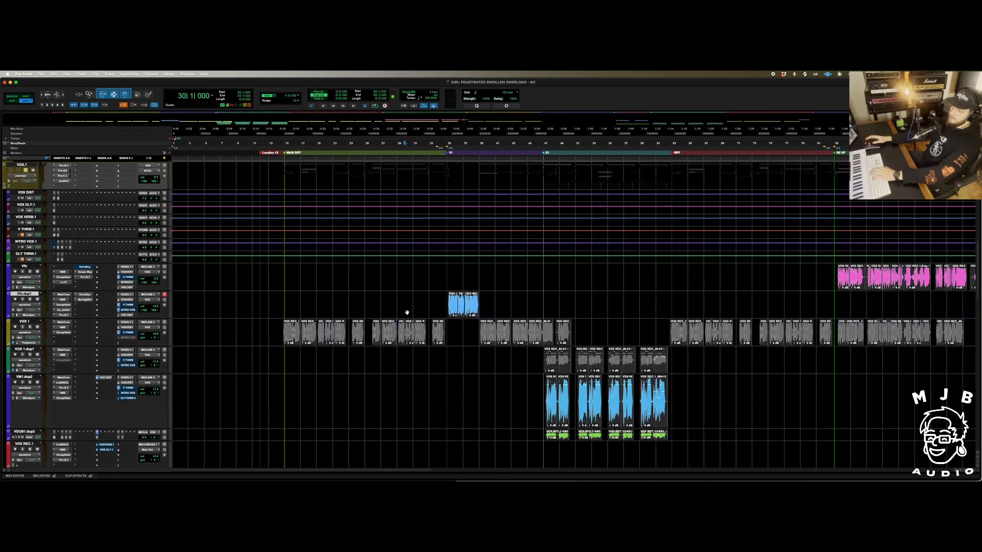
# Place the edit cursor at bar 14 on VOX REC.1 and examine the VM1, VM1.dup1 and doubled vocal clips below it
pyautogui.scroll(-1, 407, 312)
pyautogui.scroll(-5, 407, 311)
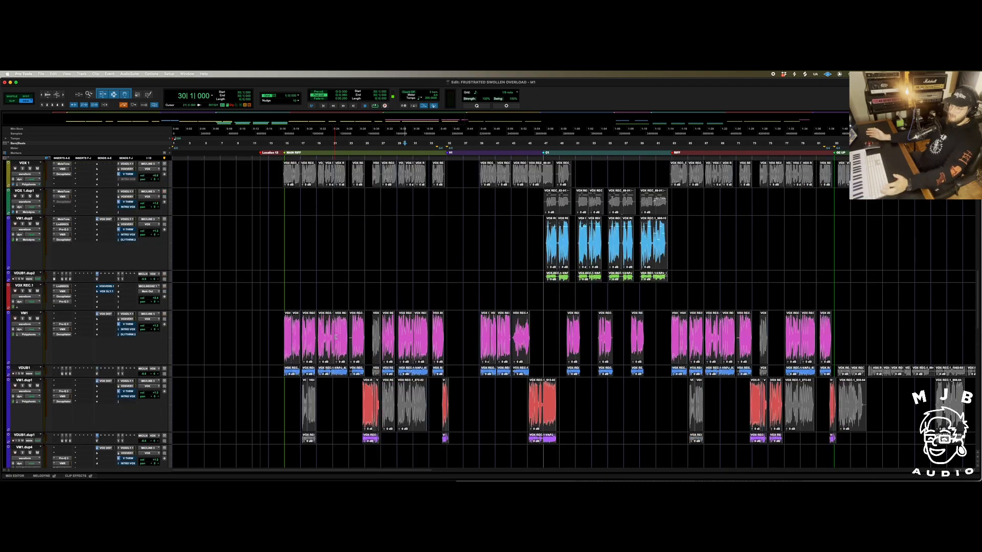
pyautogui.click(278, 292)
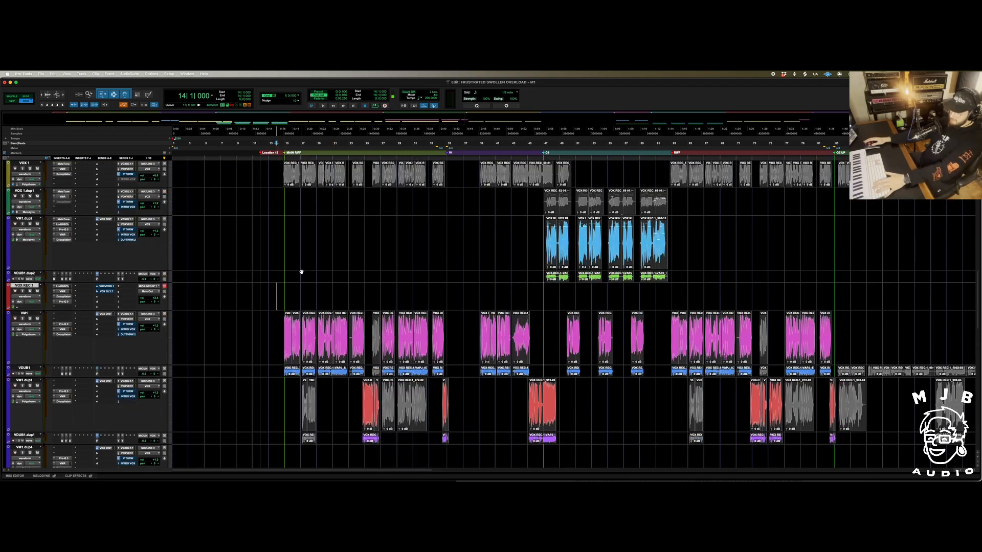
pyautogui.scroll(-1, 297, 308)
pyautogui.scroll(-1, 295, 307)
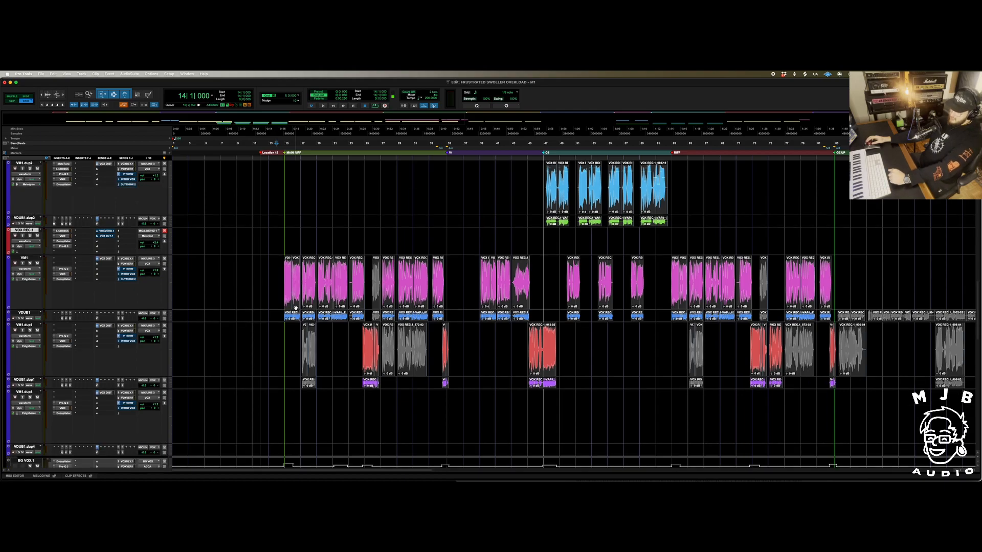
pyautogui.scroll(-5, 296, 309)
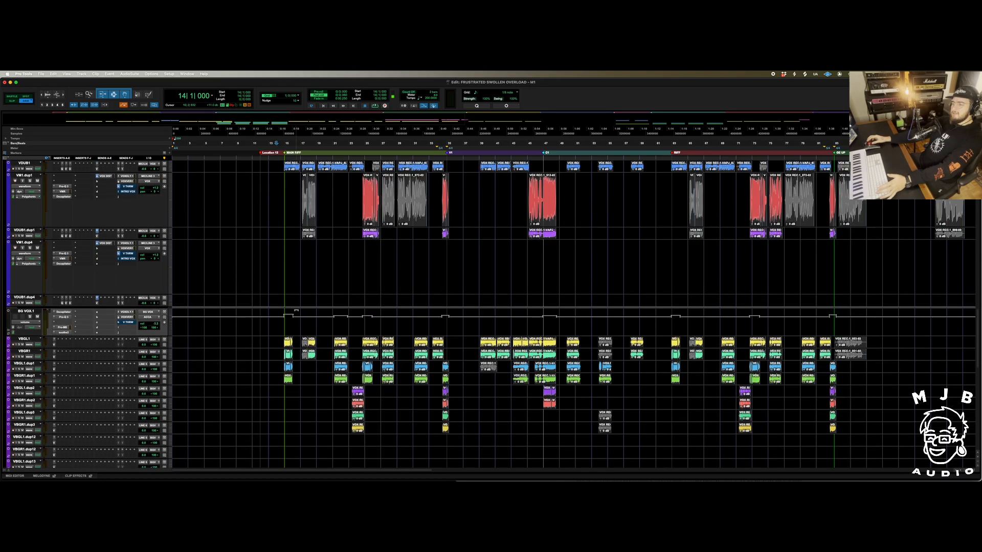
pyautogui.scroll(3, 306, 312)
pyautogui.scroll(-4, 306, 311)
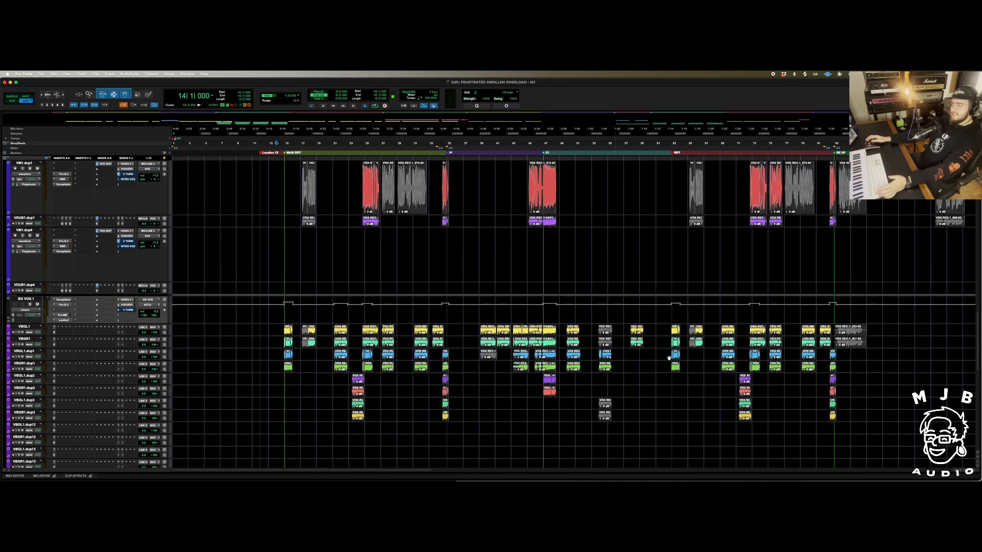
# Place the edit cursor at bar 14 on BG VOX.1 and look over the background and CLEAN BV vocal layers
pyautogui.click(275, 314)
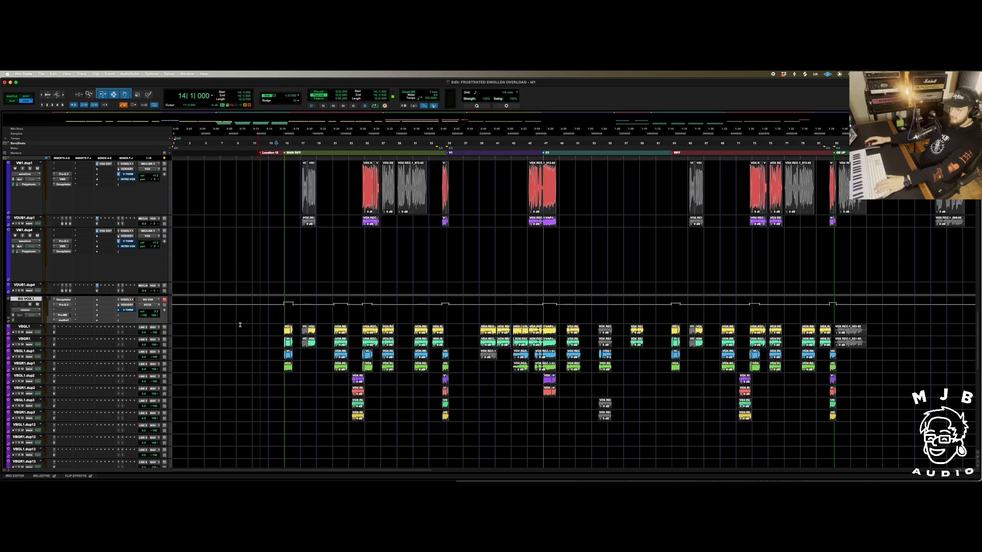
pyautogui.scroll(-8, 294, 322)
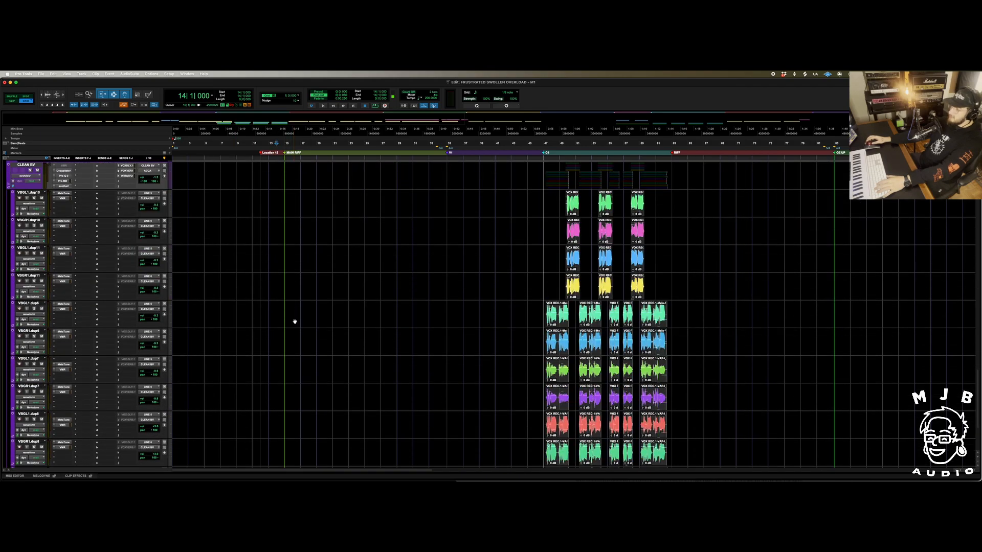
pyautogui.scroll(8, 296, 321)
pyautogui.scroll(-4, 296, 322)
pyautogui.scroll(4, 297, 322)
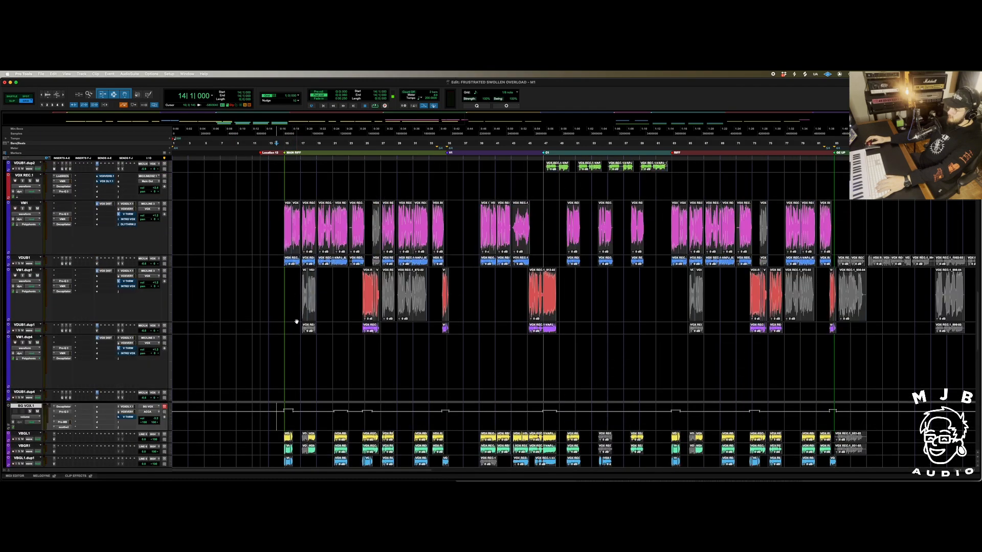
# Play the vocals from bar 14 into the MAIN RIFF section
pyautogui.click(280, 183)
pyautogui.press('space')
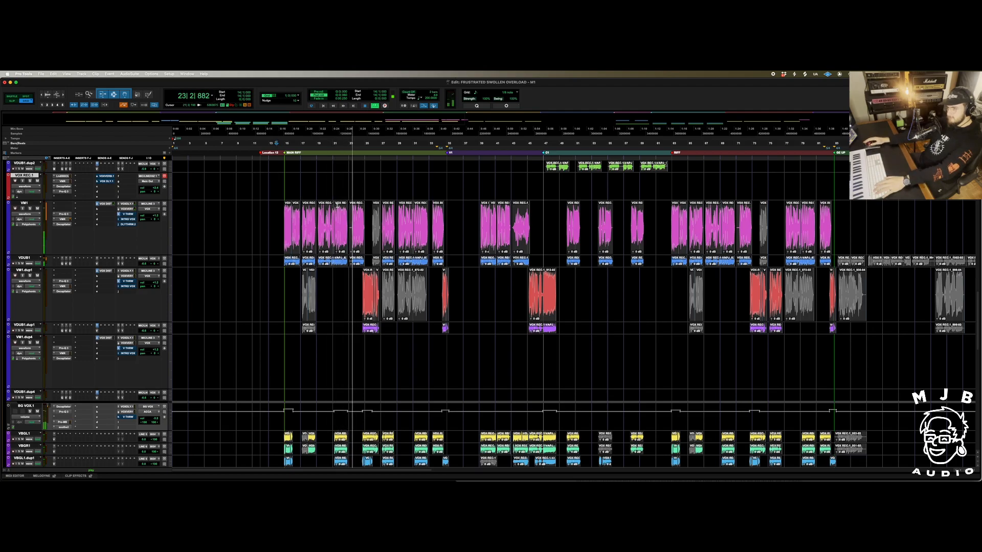
pyautogui.press('space')
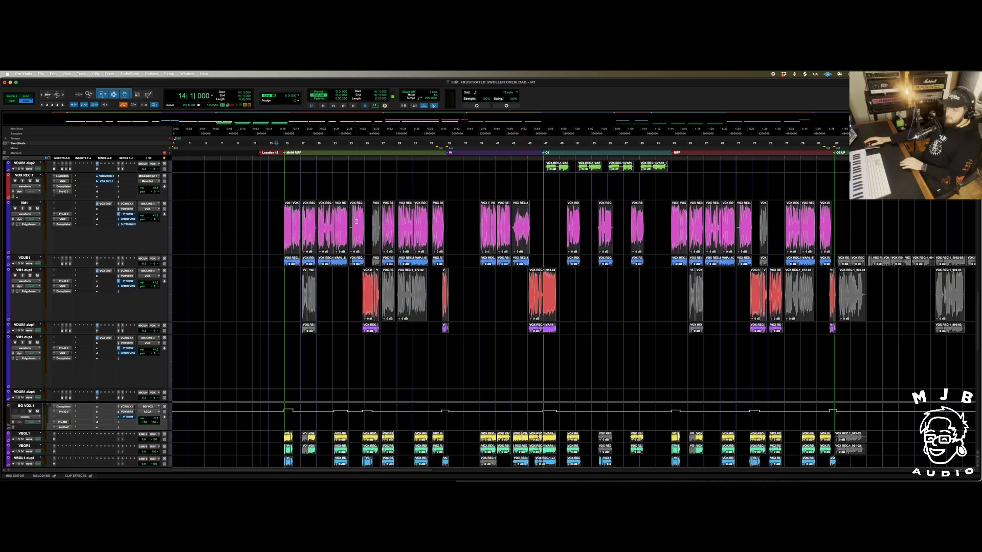
# Play the vocals from bar 23 to hear the VM1 line overlap with the red VM1.dup1 clips
pyautogui.click(334, 181)
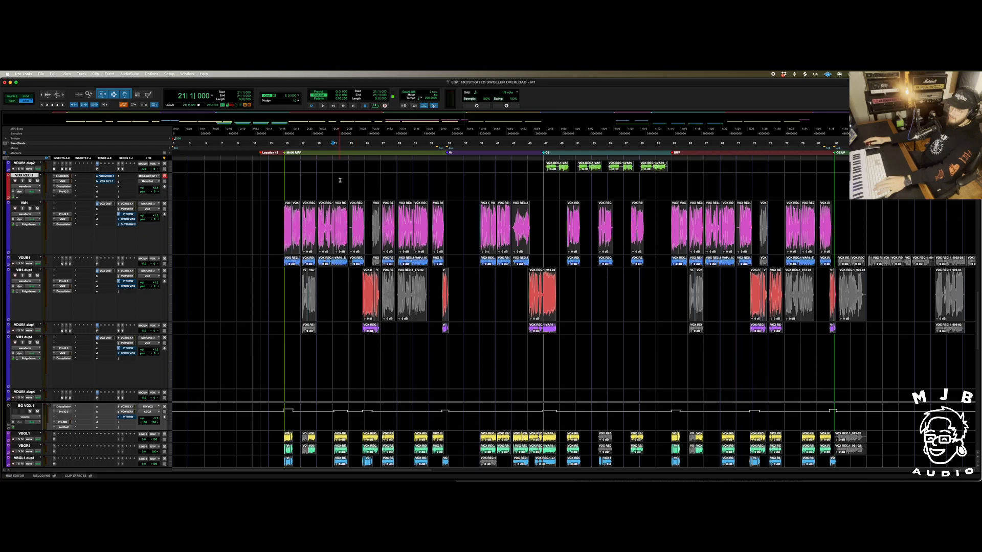
pyautogui.press('t')
pyautogui.press('t')
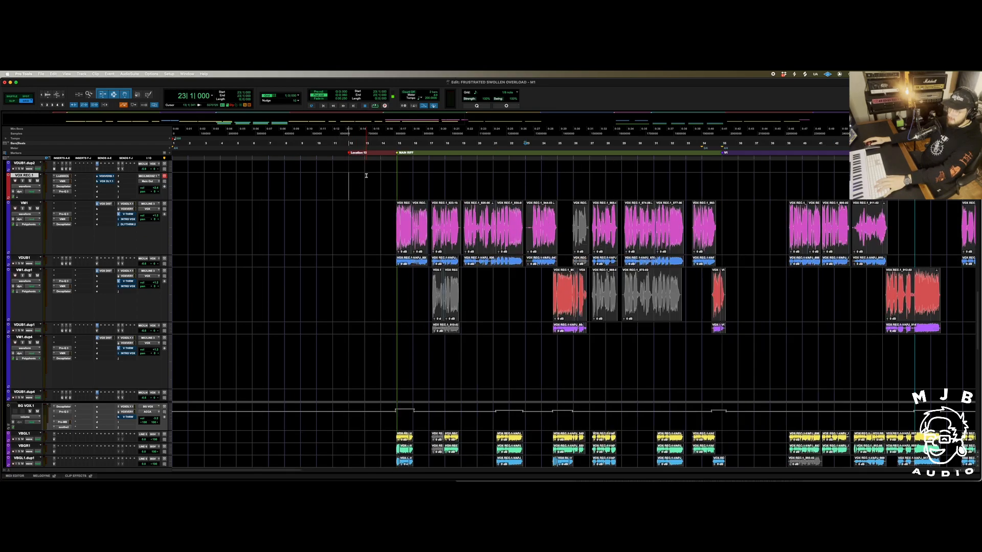
pyautogui.press('space')
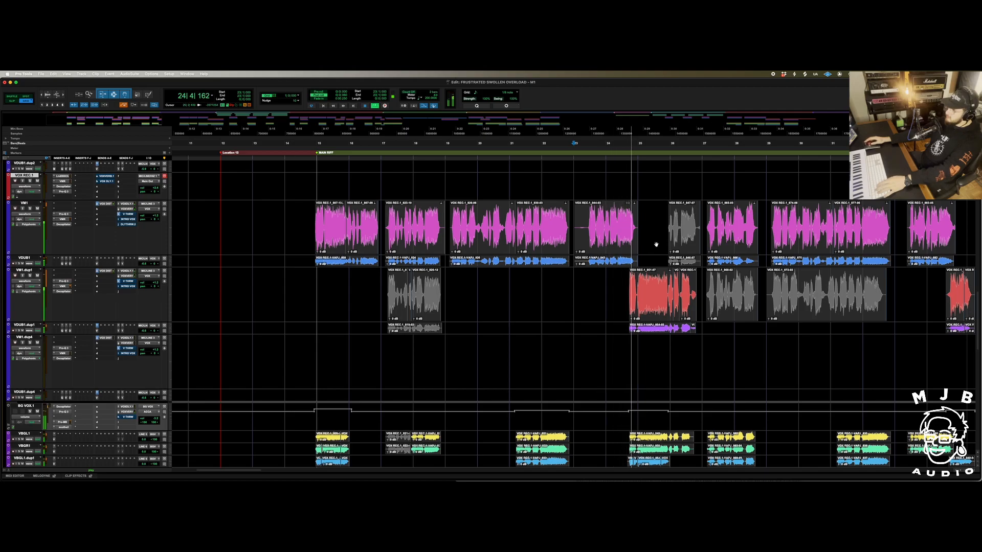
pyautogui.press('space')
pyautogui.hscroll(5, 712, 259)
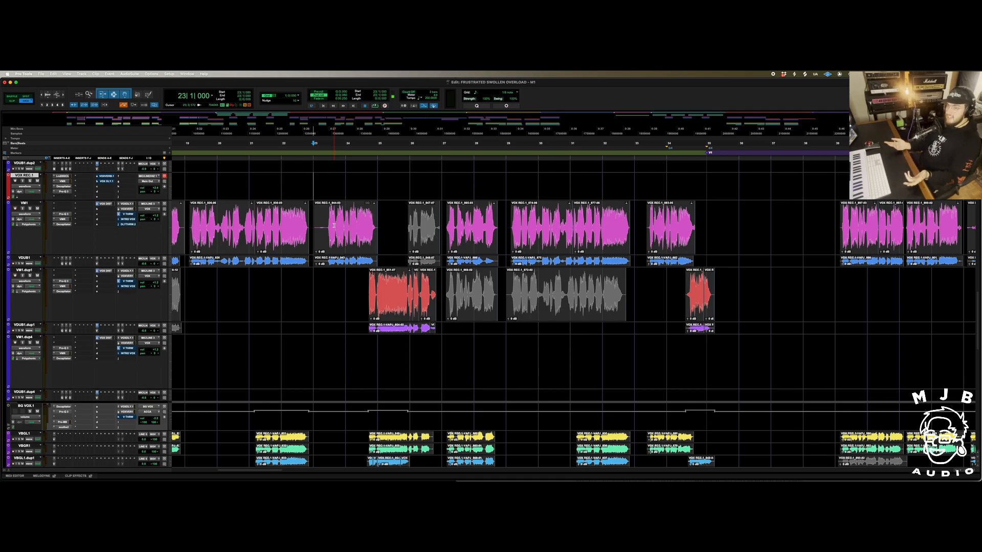
# Place the edit cursor at bar 35, at the start of the V1 section, just before the blue effect-vocal clips
pyautogui.press('r')
pyautogui.press('r')
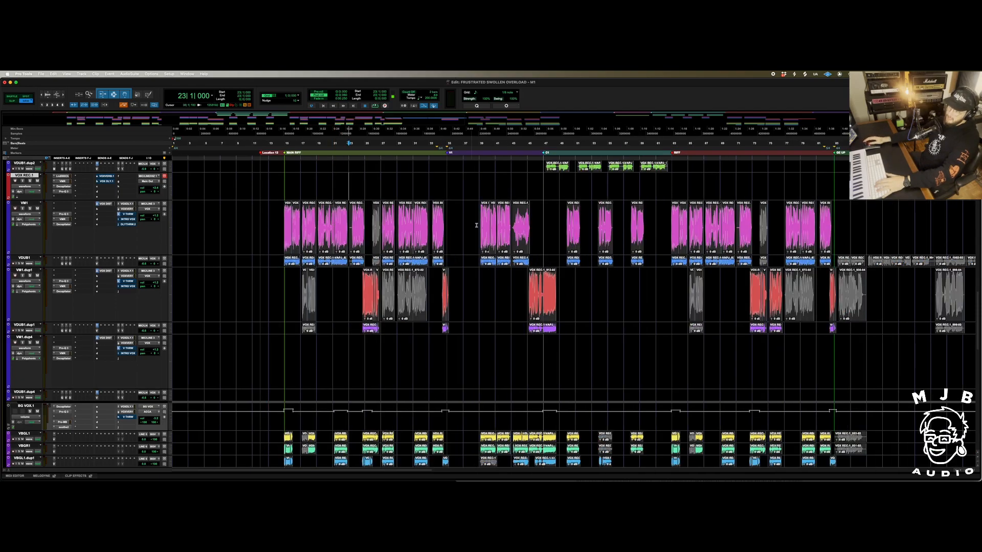
pyautogui.scroll(-4, 448, 232)
pyautogui.scroll(8, 455, 241)
pyautogui.scroll(4, 460, 235)
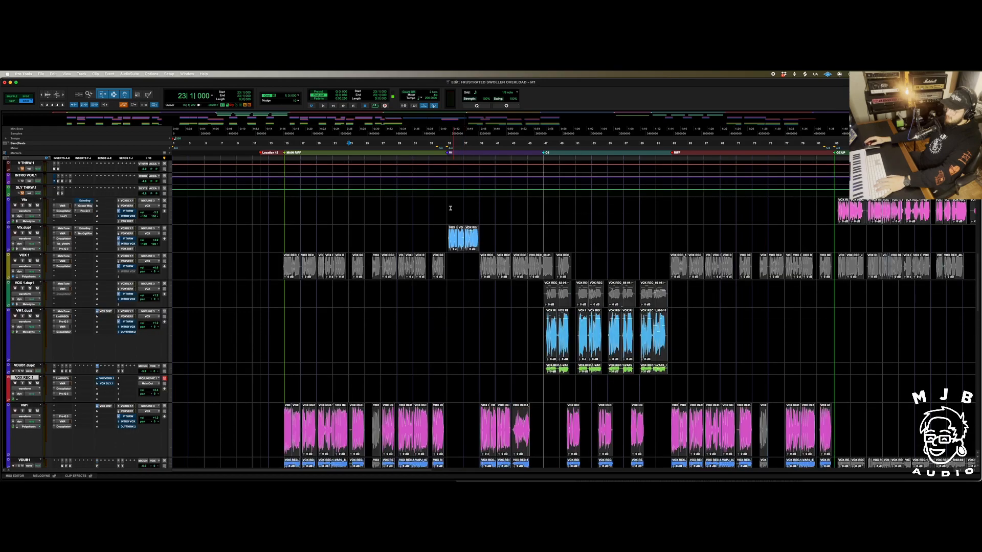
pyautogui.press('t')
pyautogui.press('t')
pyautogui.press('t')
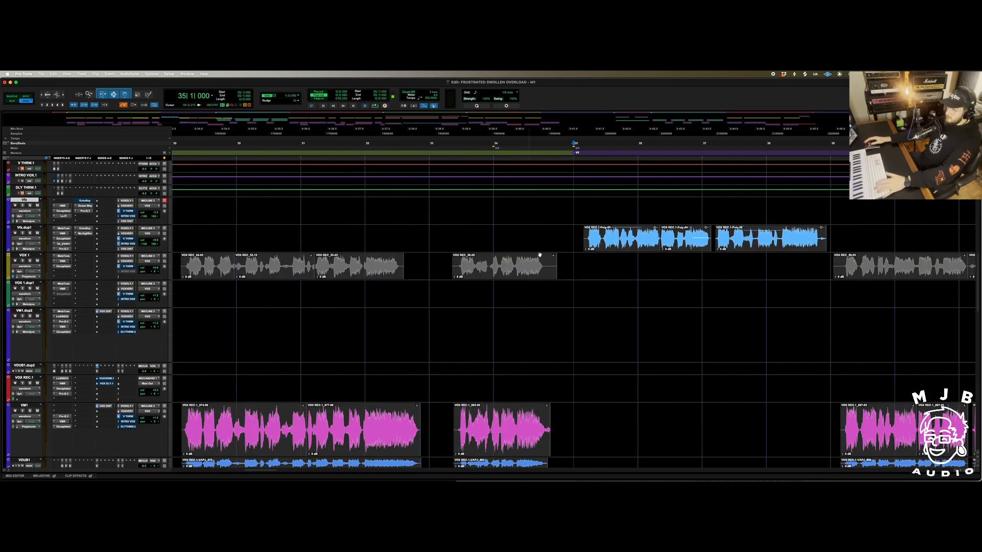
# Play the vocals from bar 35 through the blue effect-vocal clips into the VM1 lines that follow
pyautogui.press('space')
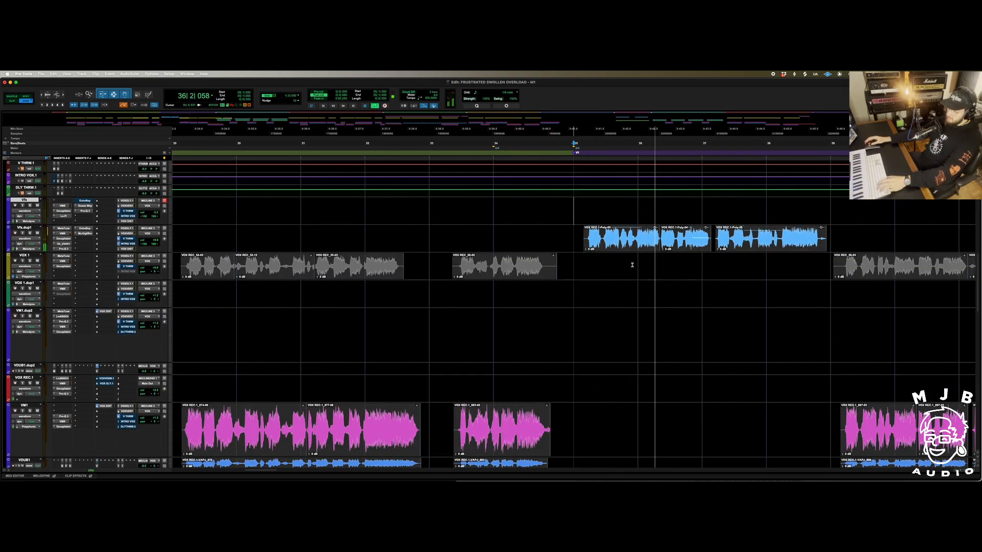
pyautogui.hscroll(5, 633, 265)
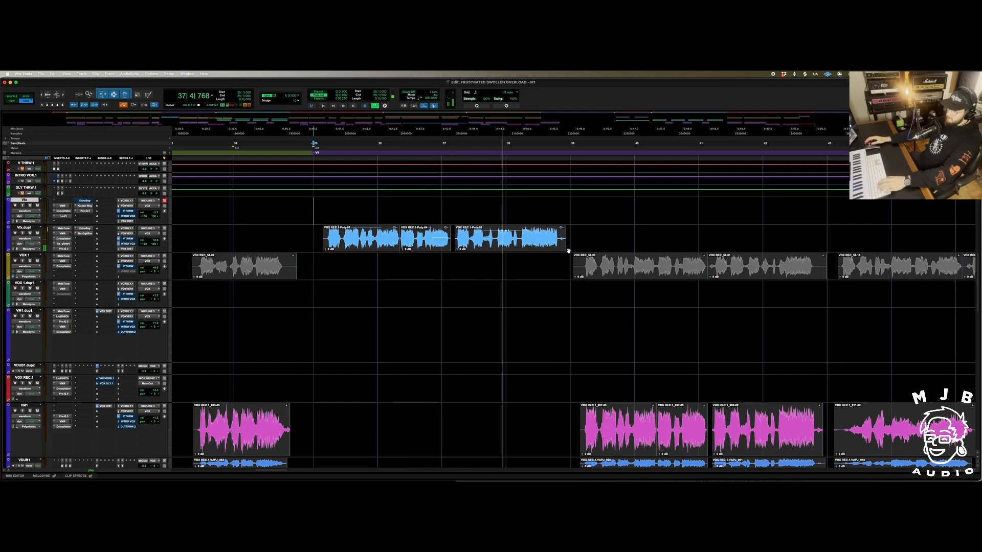
pyautogui.press('r')
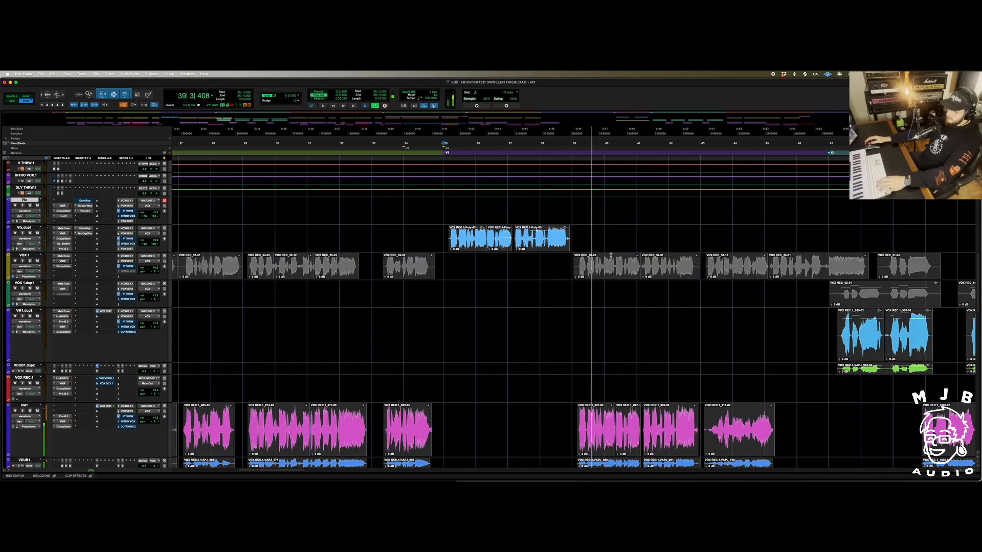
pyautogui.press('r')
pyautogui.scroll(-3, 611, 256)
pyautogui.press('space')
# Play the vocals from bar 43 to hear the VM1 line hand over to the red VM1.dup1 clip
pyautogui.hscroll(5, 659, 252)
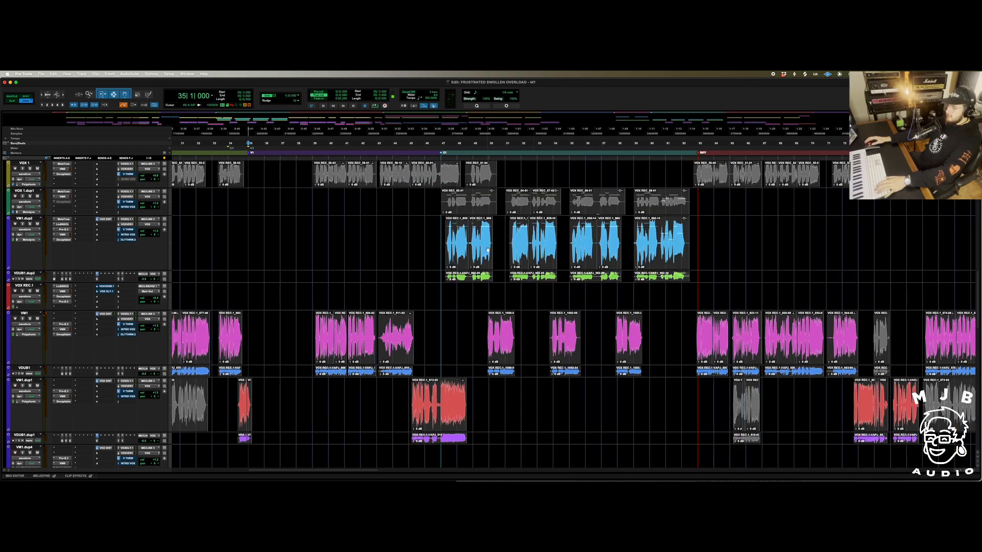
pyautogui.click(380, 289)
pyautogui.press('t')
pyautogui.press('t')
pyautogui.press('t')
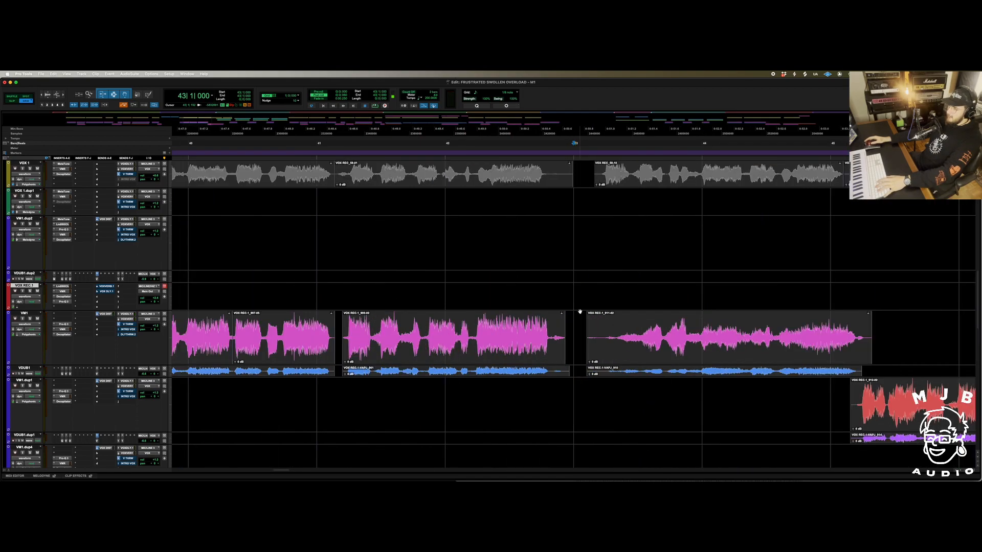
pyautogui.press('space')
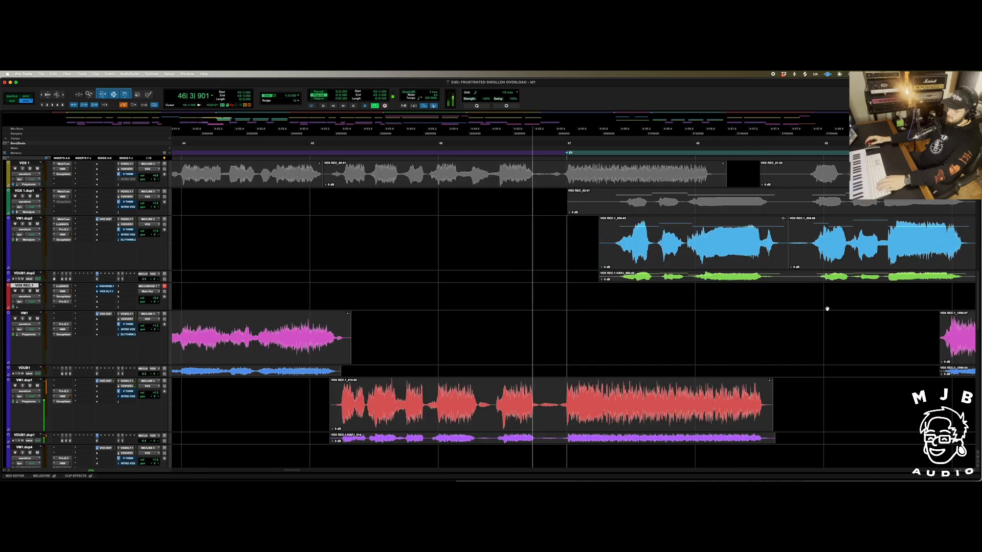
pyautogui.press('space')
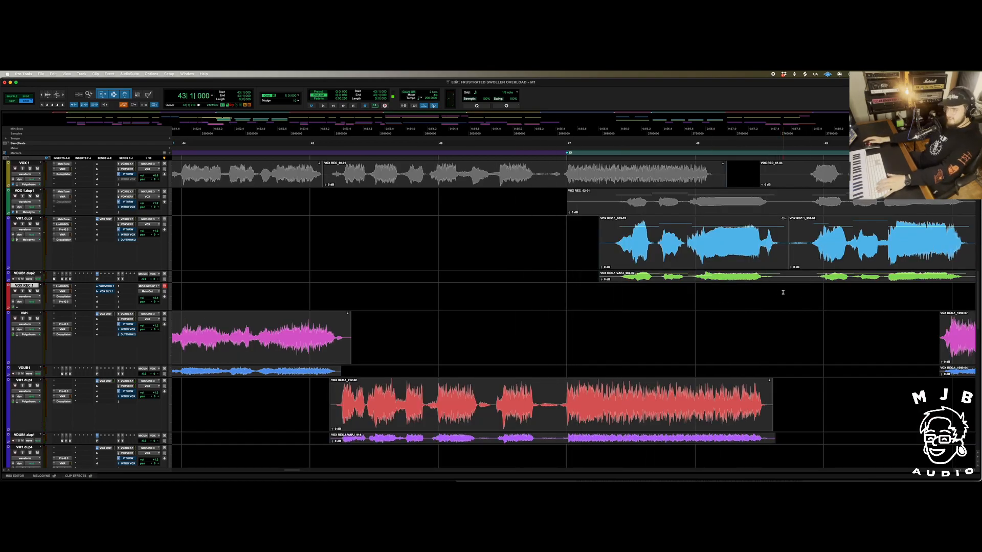
# Place the edit cursor at bar 47 on VM1.dup2 and look over the blue vocal clips across the C1 section
pyautogui.press('r')
pyautogui.press('r')
pyautogui.press('r')
pyautogui.click(573, 222)
pyautogui.hscroll(5, 725, 239)
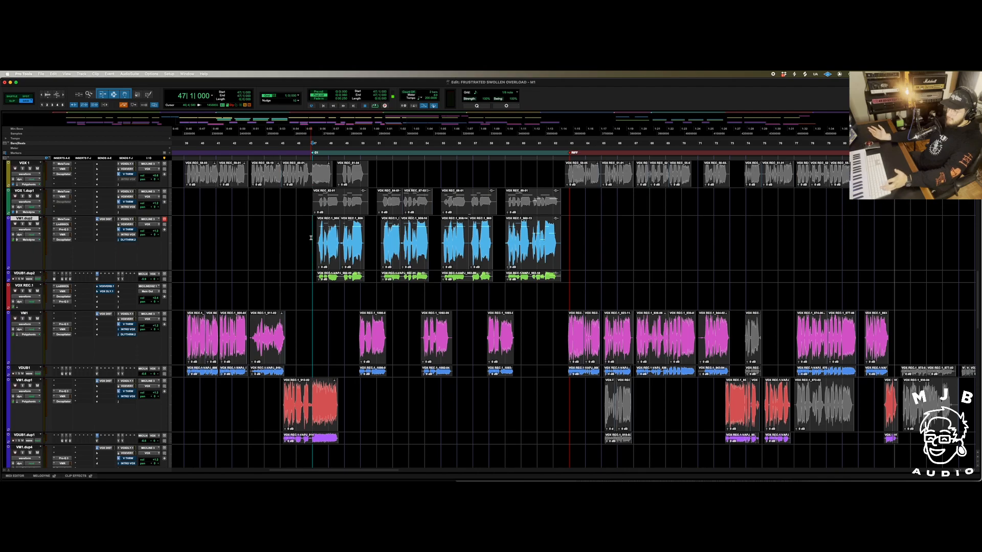
# Select the VM1 and VDUB1 clips from bar 49 in the C1 section and look over the background layers below
pyautogui.scroll(-1, 296, 385)
pyautogui.moveTo(338, 310); pyautogui.dragTo(525, 341)
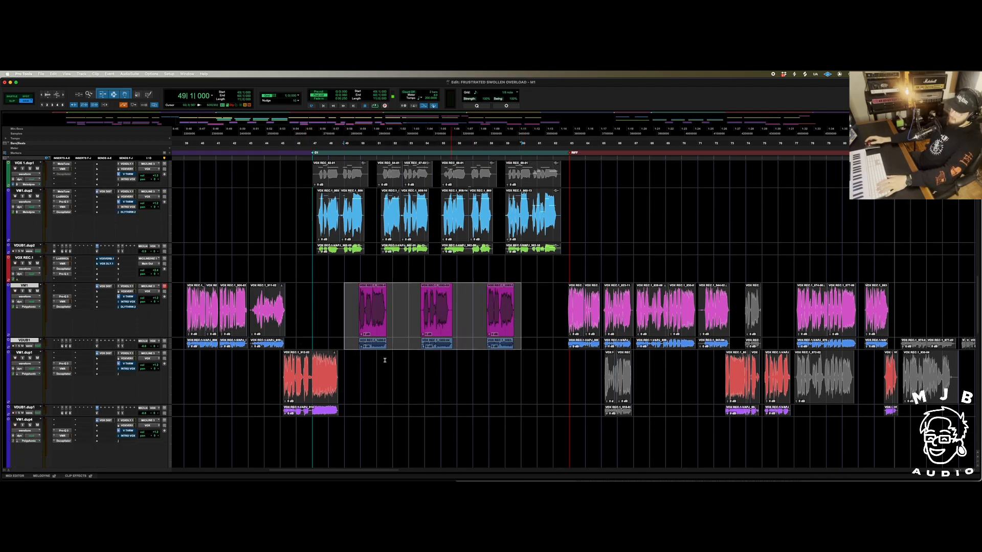
pyautogui.scroll(-8, 353, 298)
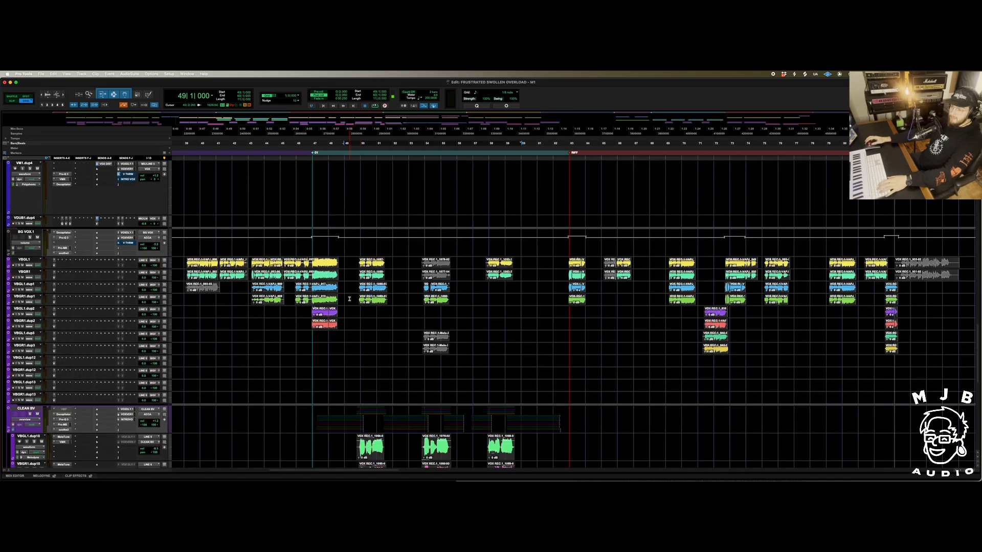
pyautogui.scroll(10, 344, 314)
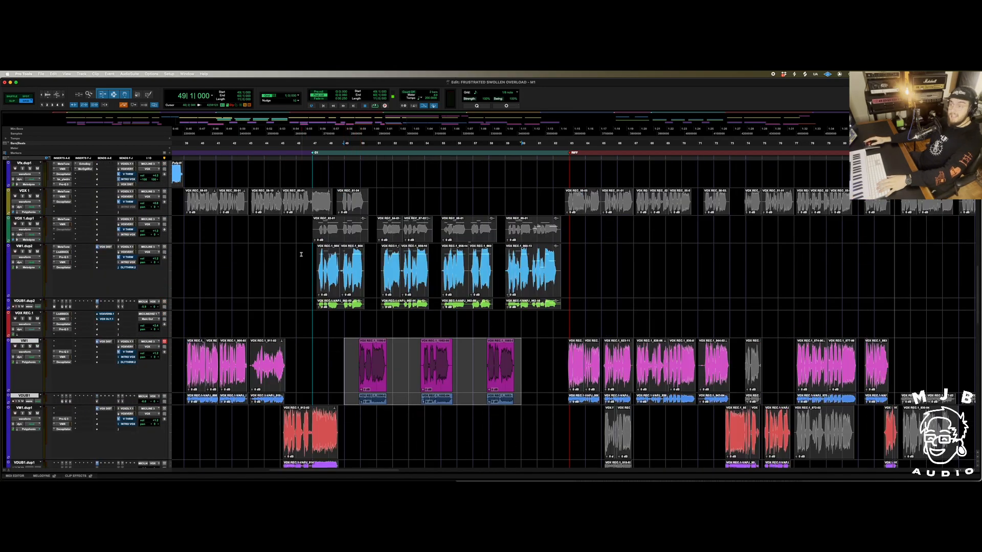
# Play the vocals from bar 46 through the whole C1 section
pyautogui.click(297, 256)
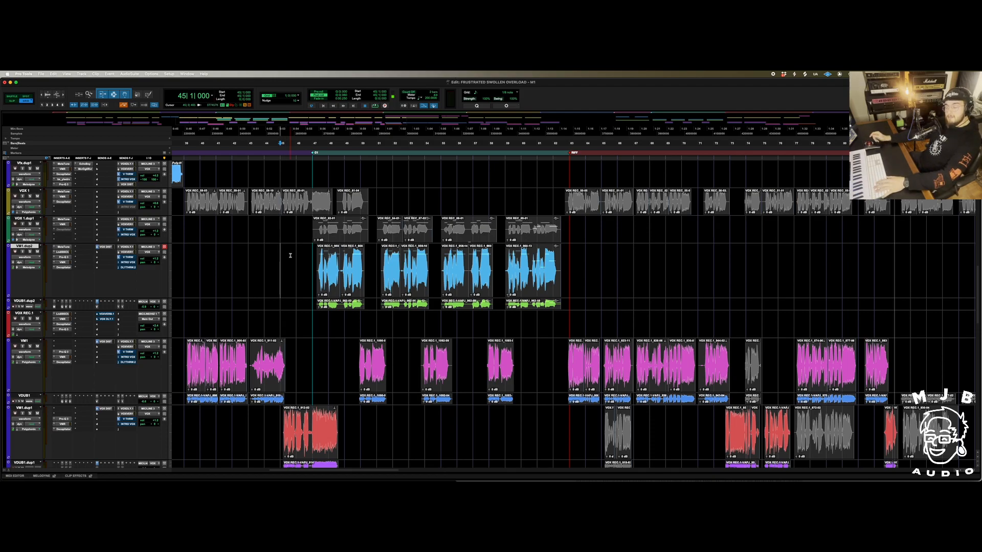
pyautogui.click(294, 253)
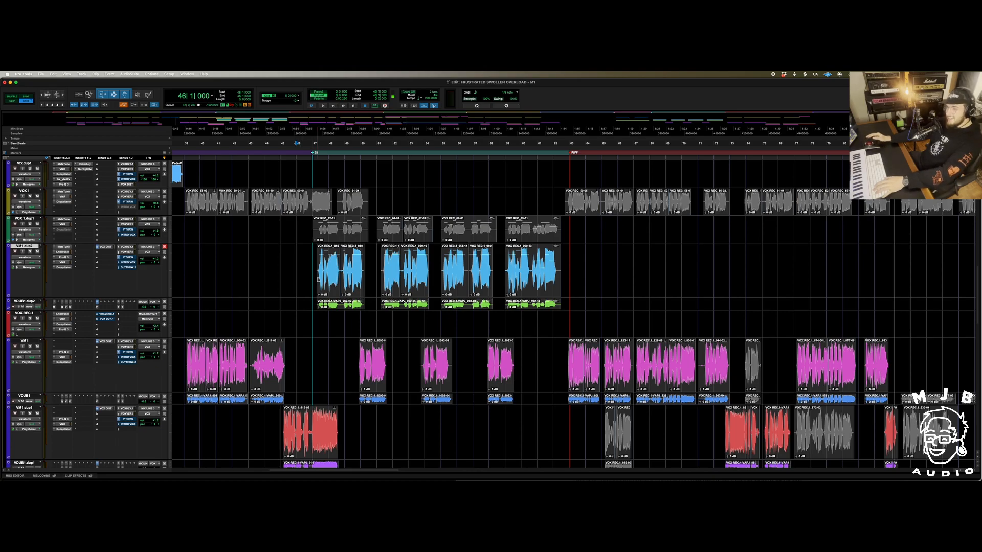
pyautogui.press('space')
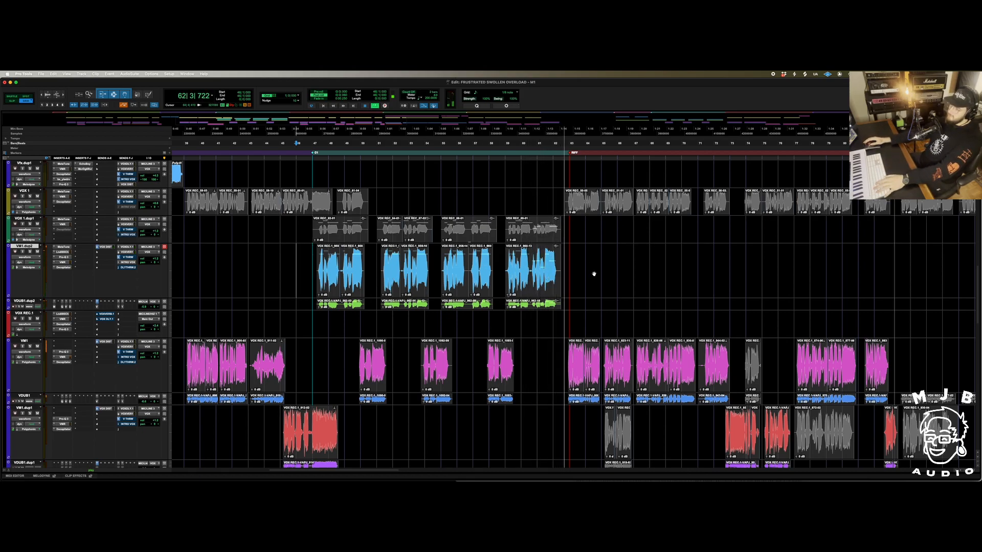
pyautogui.press('space')
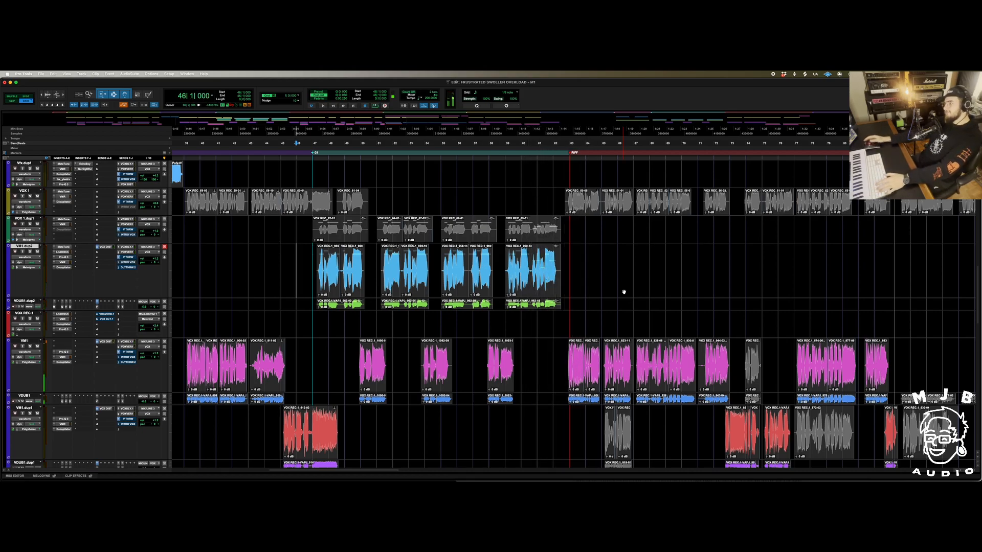
# Place the edit cursor at bar 64 on VM1.dup2 and look over the vocal clips in the sections after C1
pyautogui.click(589, 262)
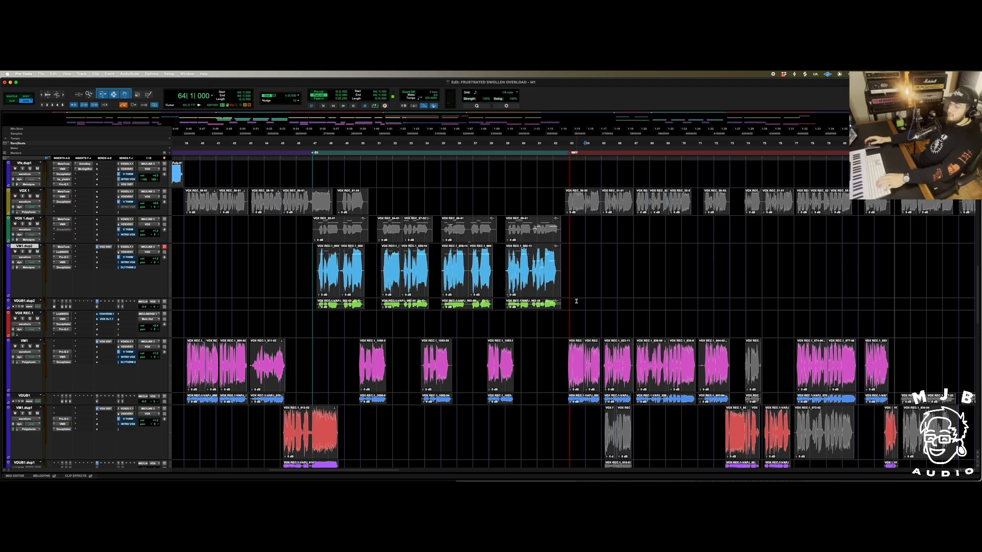
pyautogui.hscroll(5, 576, 306)
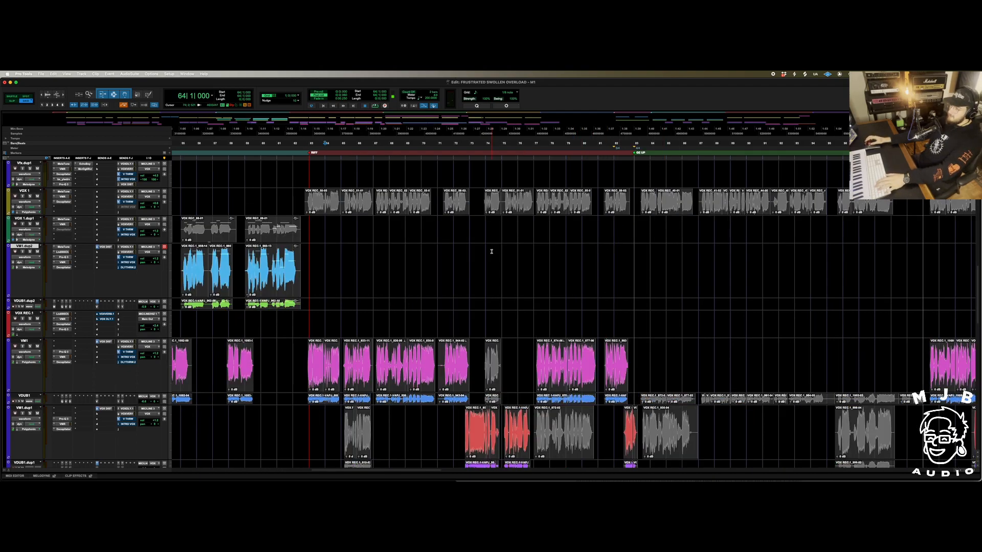
pyautogui.hscroll(-5, 601, 243)
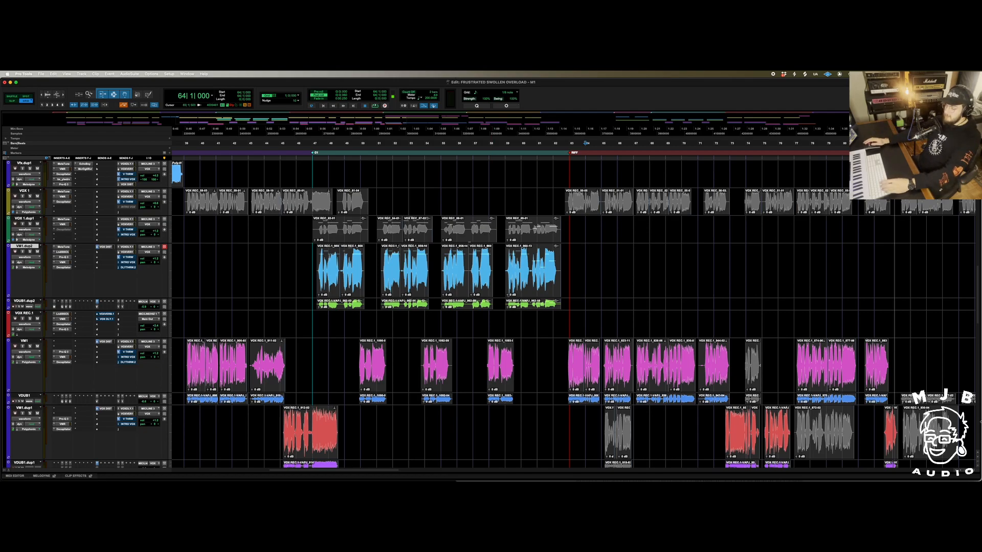
pyautogui.hscroll(6, 696, 335)
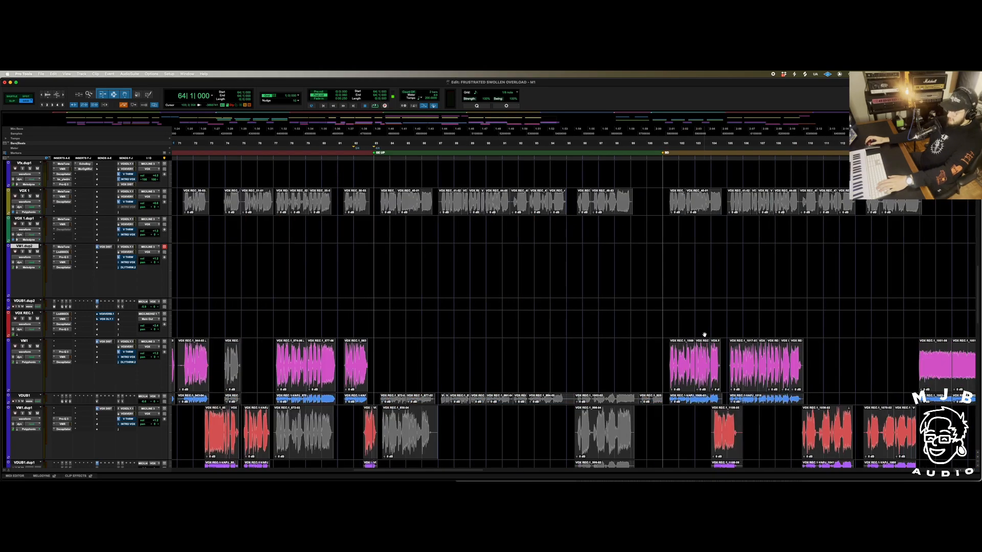
# Play the vocals from bar 83 to hear the pink effect-vocal clips up to bar 101
pyautogui.scroll(5, 688, 335)
pyautogui.click(375, 306)
pyautogui.press('space')
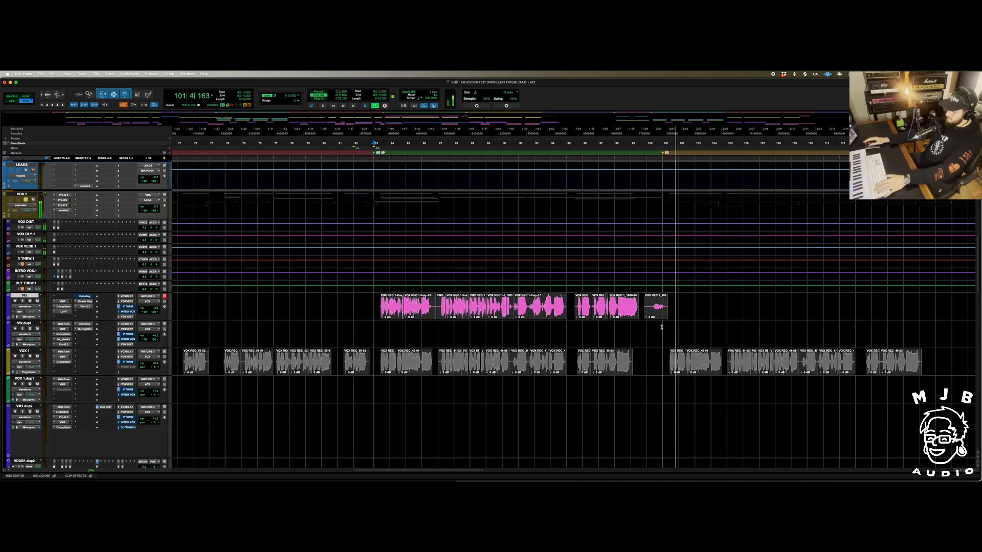
pyautogui.press('space')
# Place the edit cursor at bar 100 and examine the VM1, VM1.dup1 and background vocal clips from bar 101 onwards
pyautogui.click(645, 330)
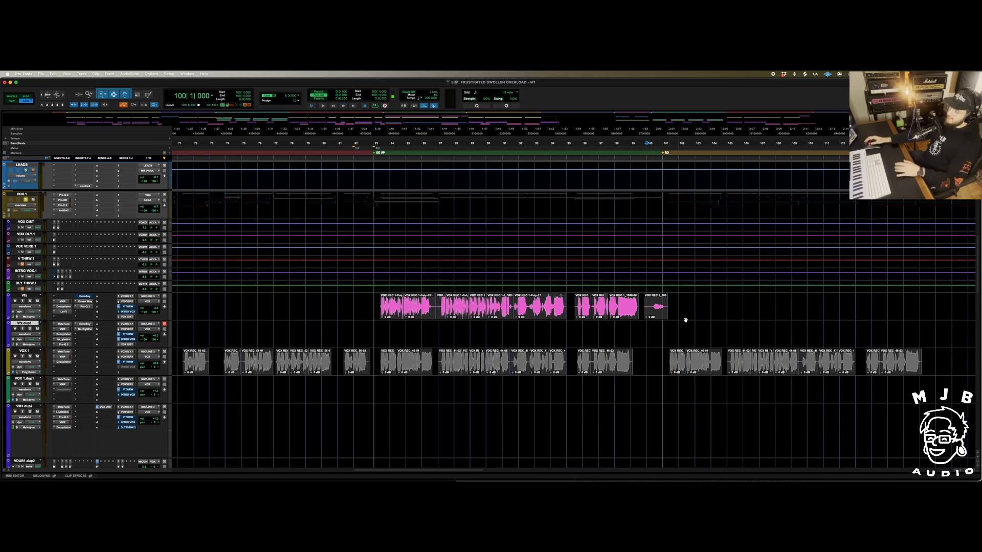
pyautogui.scroll(-10, 686, 320)
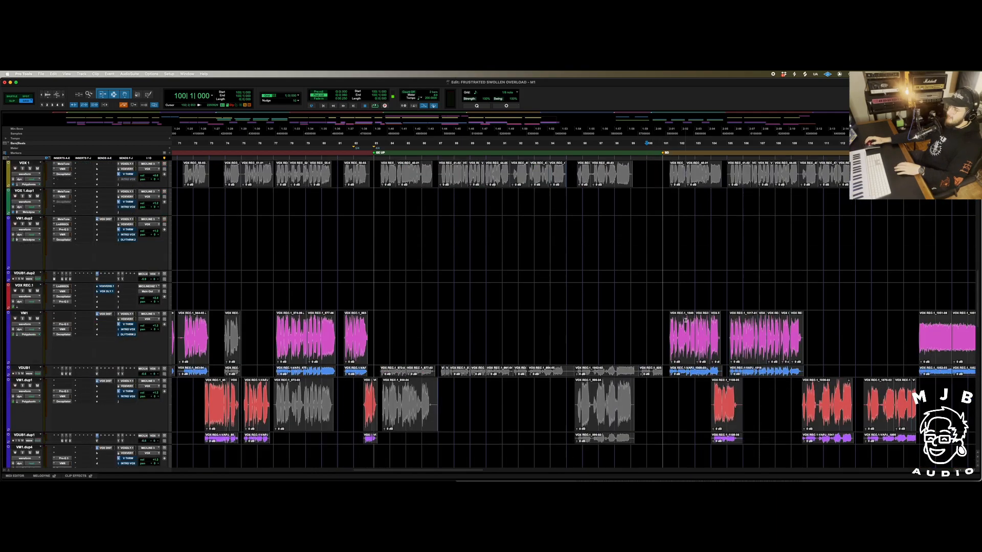
pyautogui.scroll(-2, 686, 321)
pyautogui.scroll(-6, 688, 322)
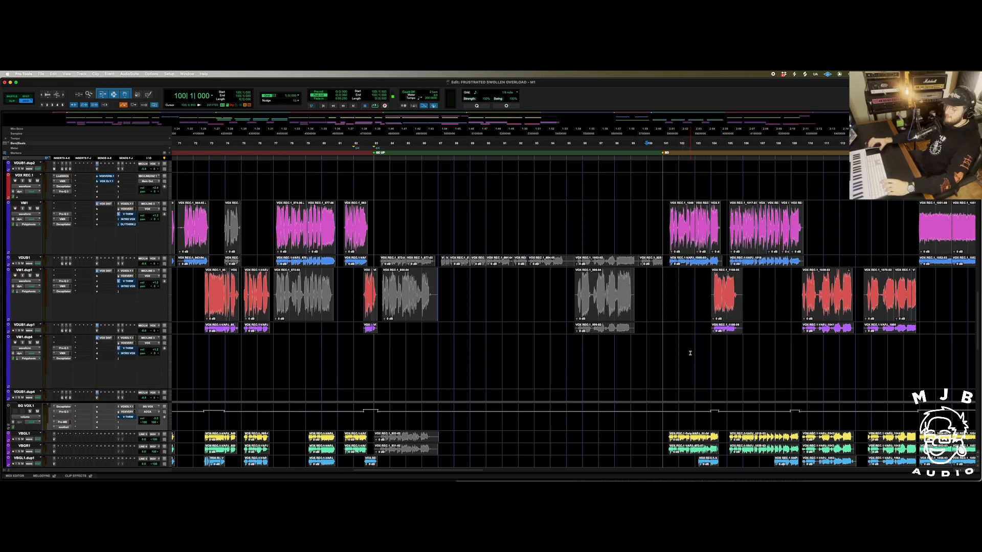
pyautogui.hscroll(5, 683, 368)
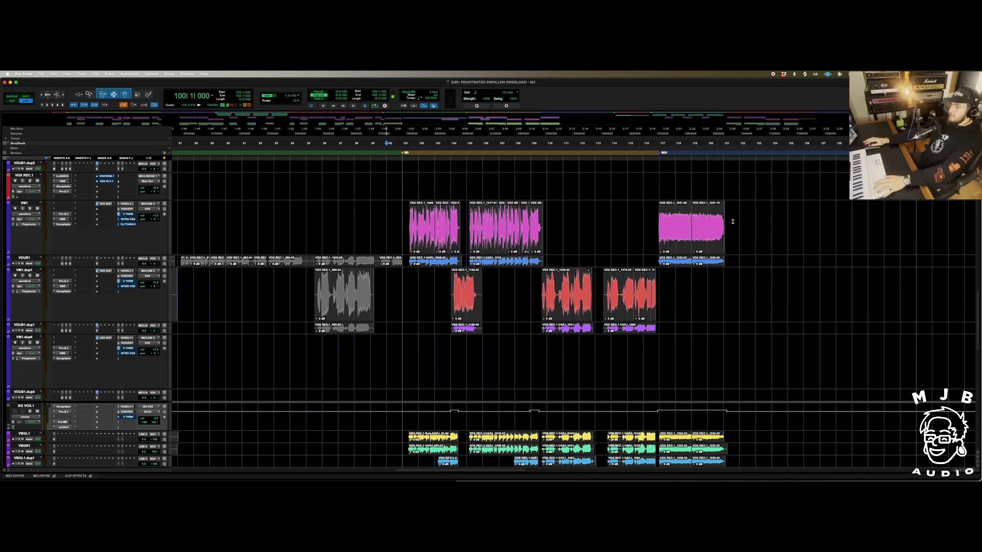
# Place the edit cursor at bar 116 on VOX REC.1 and examine the sustained VM1 clips starting at bar 117
pyautogui.click(644, 179)
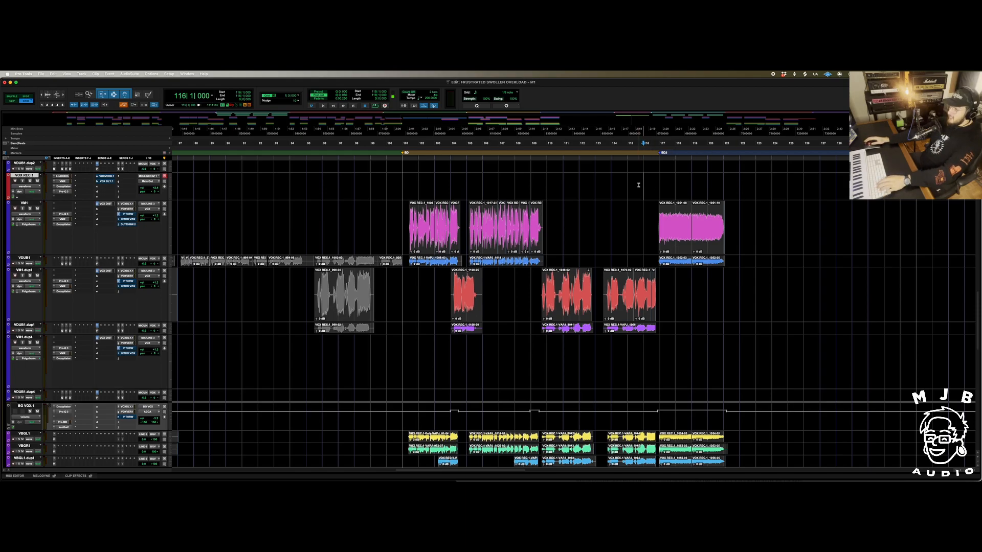
pyautogui.hscroll(5, 641, 188)
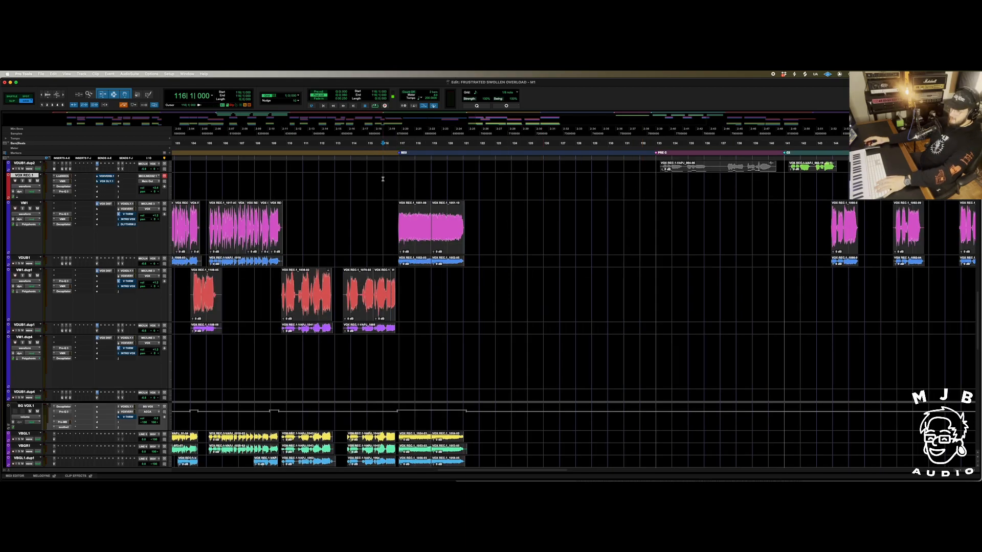
pyautogui.press('r')
pyautogui.click(360, 183)
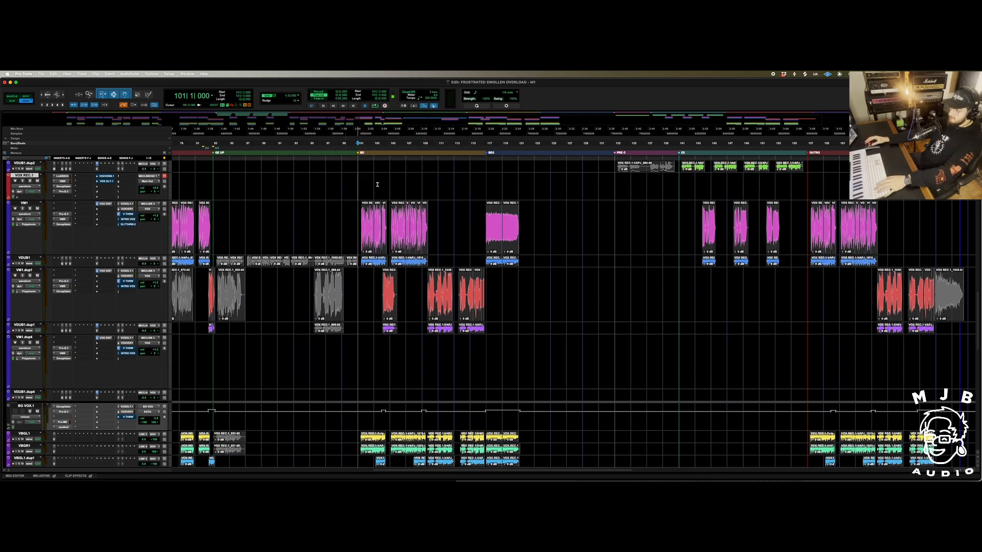
pyautogui.click(476, 173)
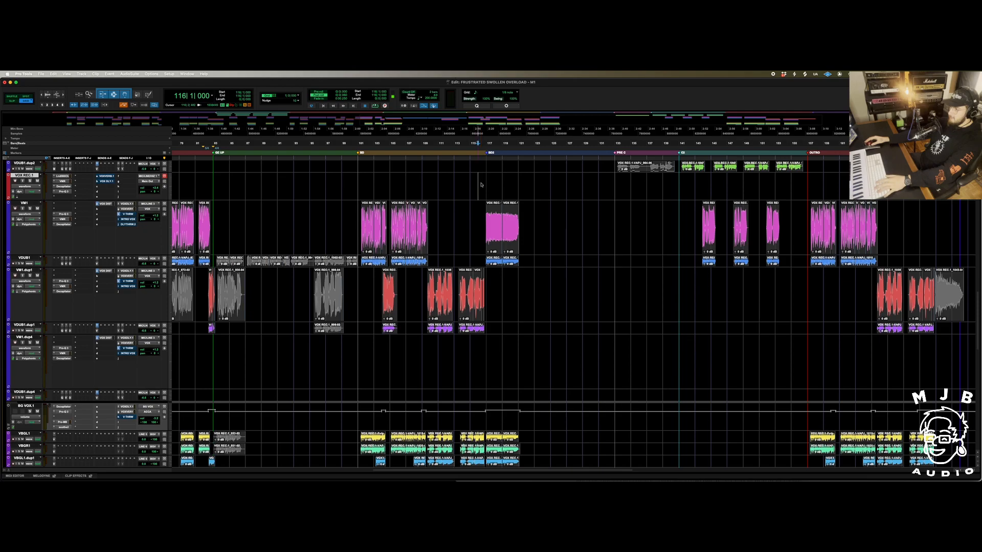
pyautogui.press('t')
pyautogui.press('t')
pyautogui.press('t')
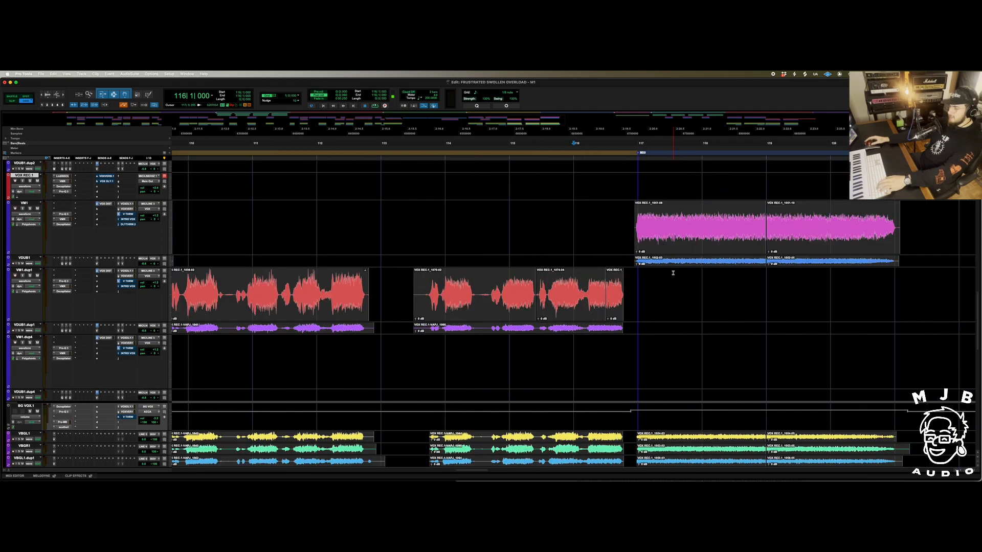
# Examine the stacked background vocal clips at bar 117 and play from bar 116 to hear the sustained section
pyautogui.scroll(-3, 936, 276)
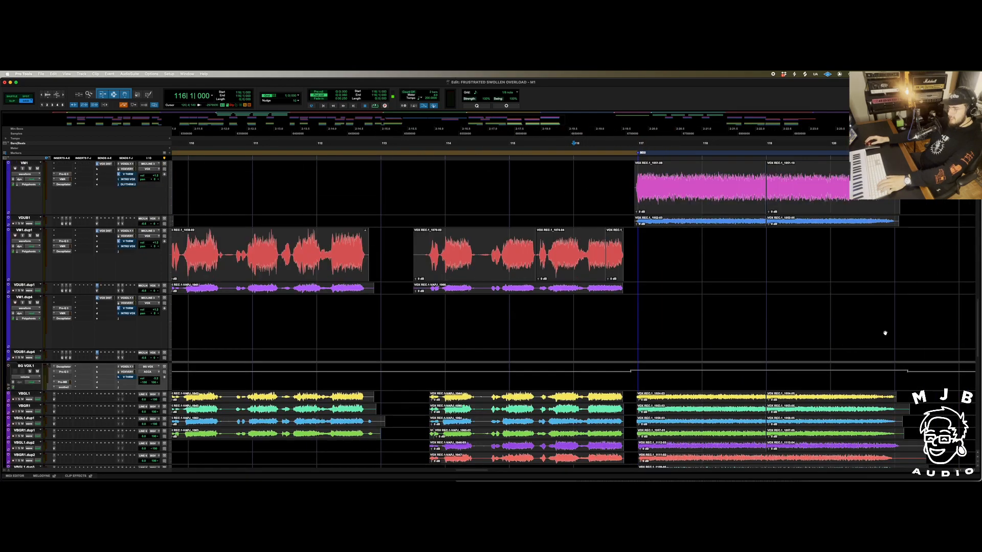
pyautogui.scroll(-8, 865, 317)
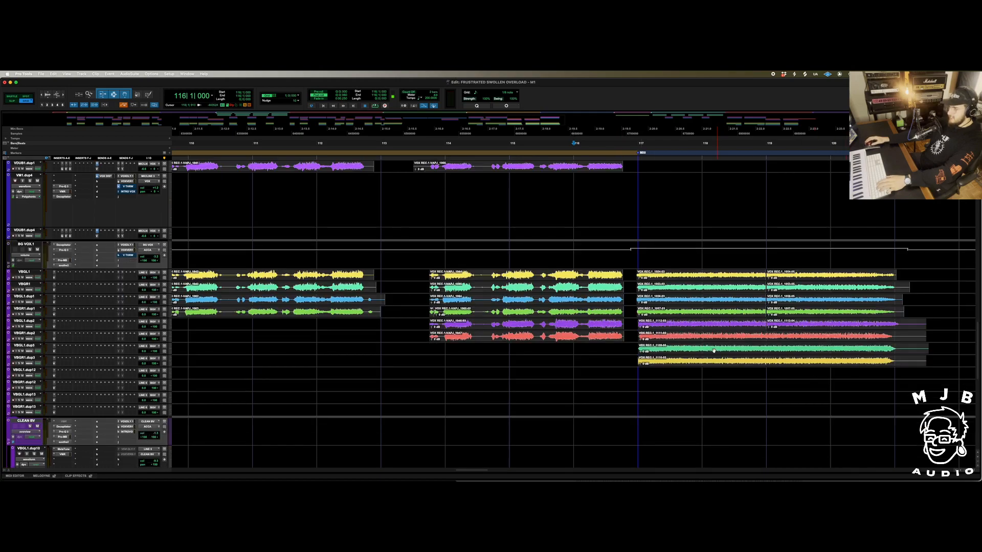
pyautogui.scroll(15, 715, 344)
pyautogui.press('space')
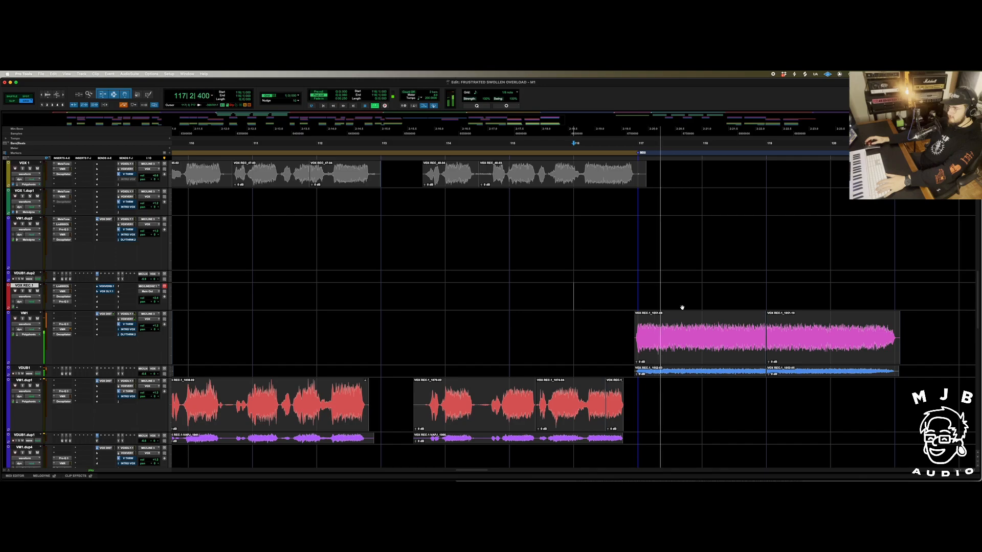
pyautogui.press('r')
pyautogui.press('r')
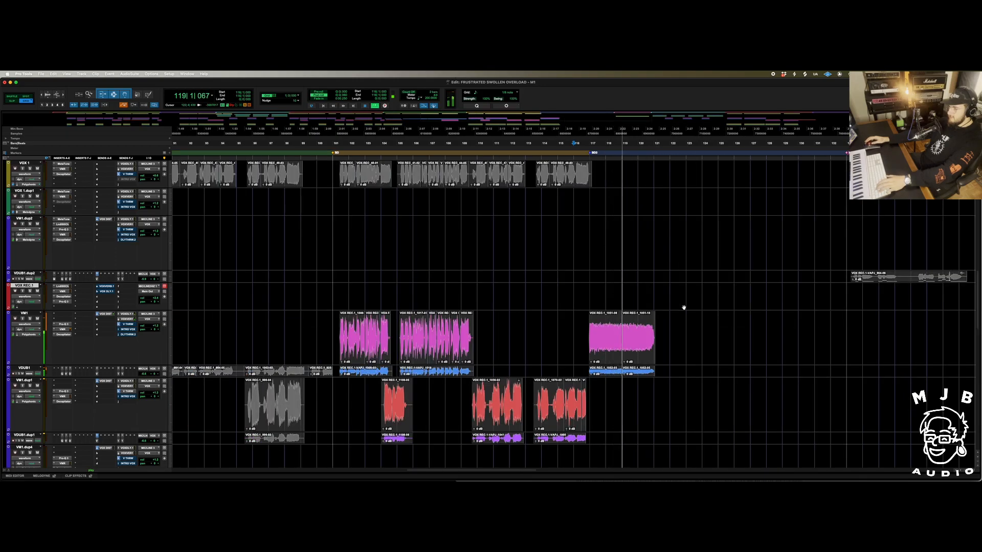
pyautogui.hscroll(10, 683, 308)
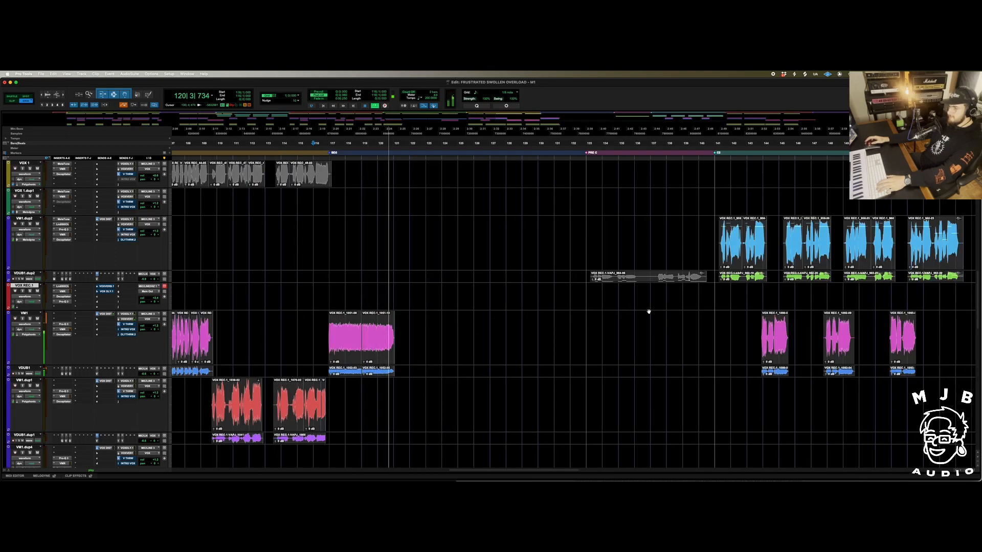
pyautogui.press('space')
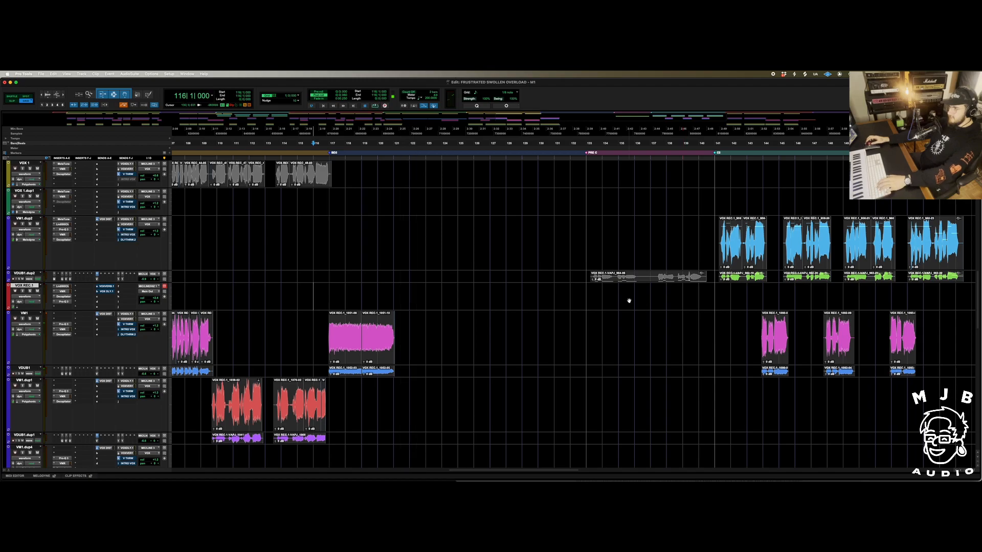
# Play the vocals from bar 133 to hear the blue effect-vocal clips leading up to bar 141
pyautogui.scroll(5, 629, 301)
pyautogui.click(586, 275)
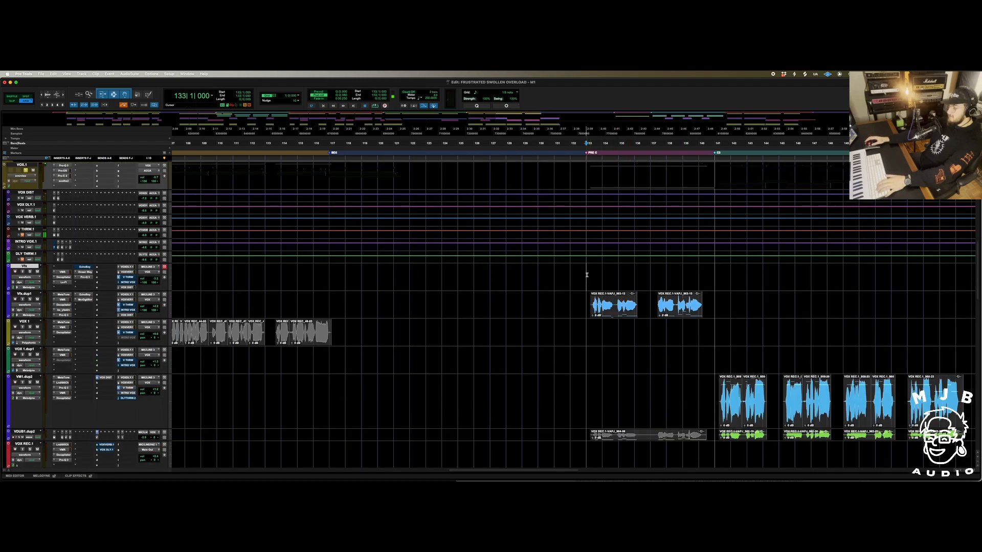
pyautogui.press('space')
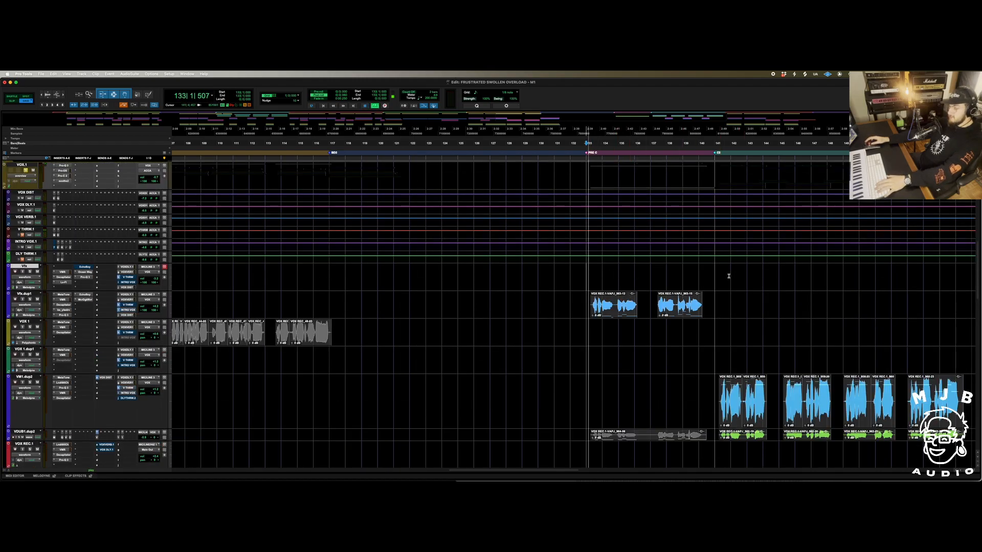
pyautogui.scroll(-3, 726, 269)
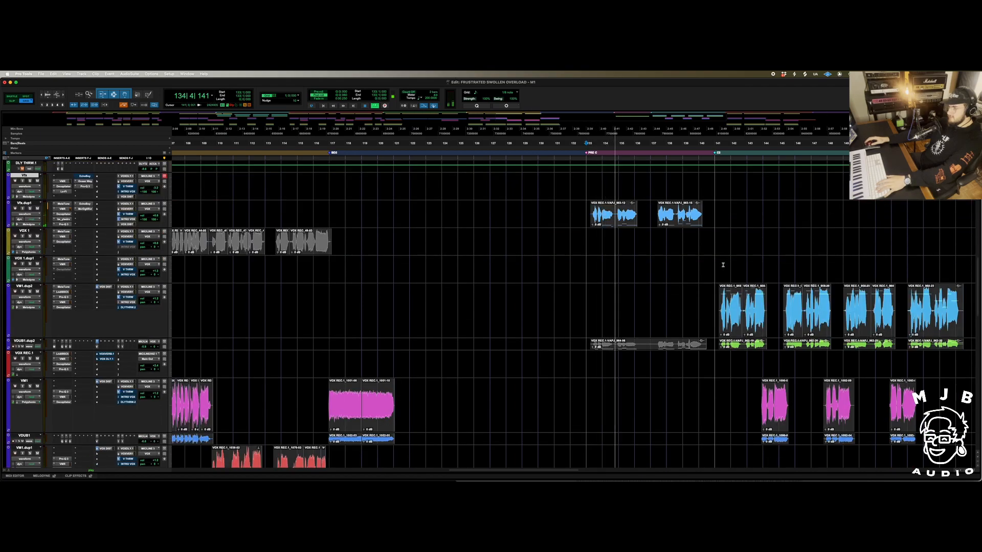
pyautogui.scroll(-1, 723, 264)
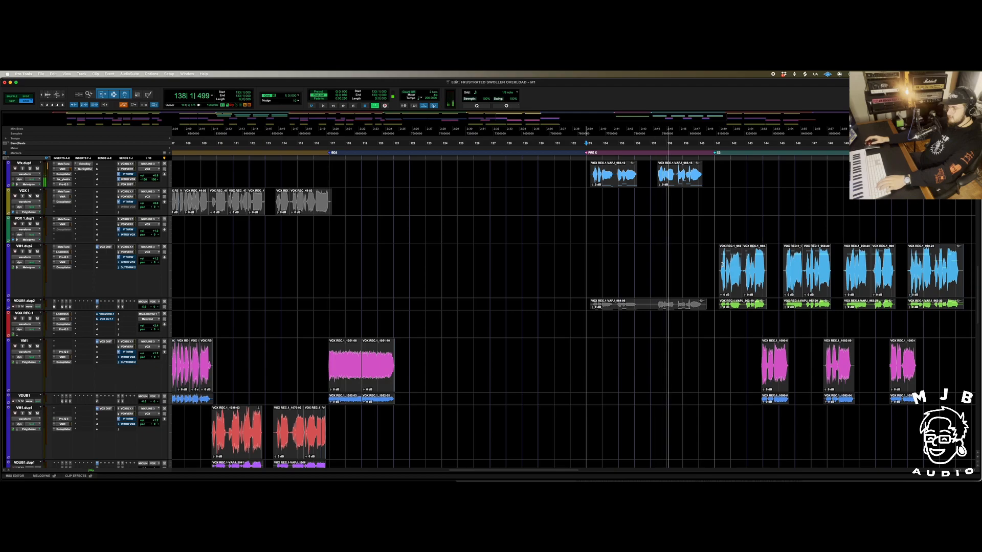
pyautogui.hscroll(5, 722, 263)
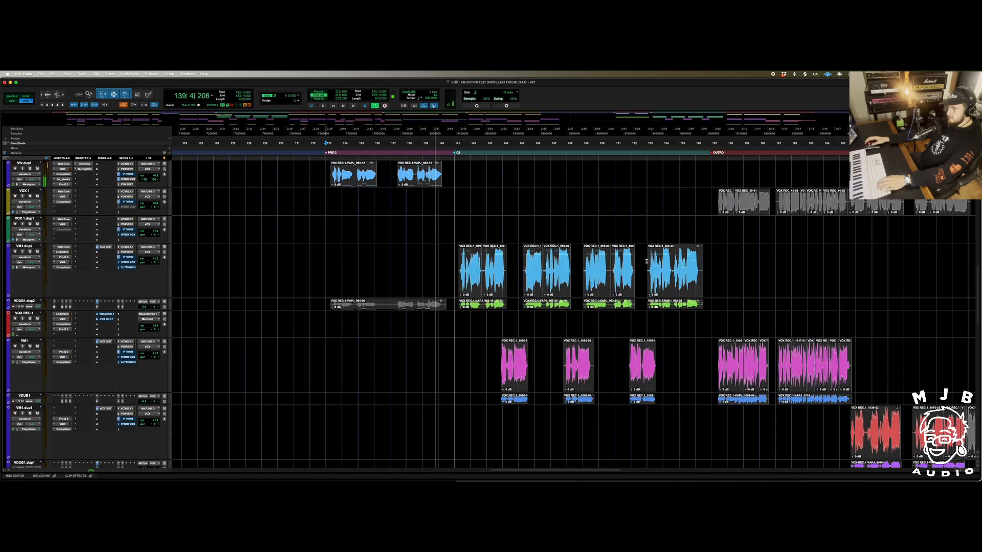
pyautogui.press('space')
# Place the edit cursor at bar 141 and play the layered VM1.dup2 and VM1 vocals through to the OUTRO marker
pyautogui.press('r')
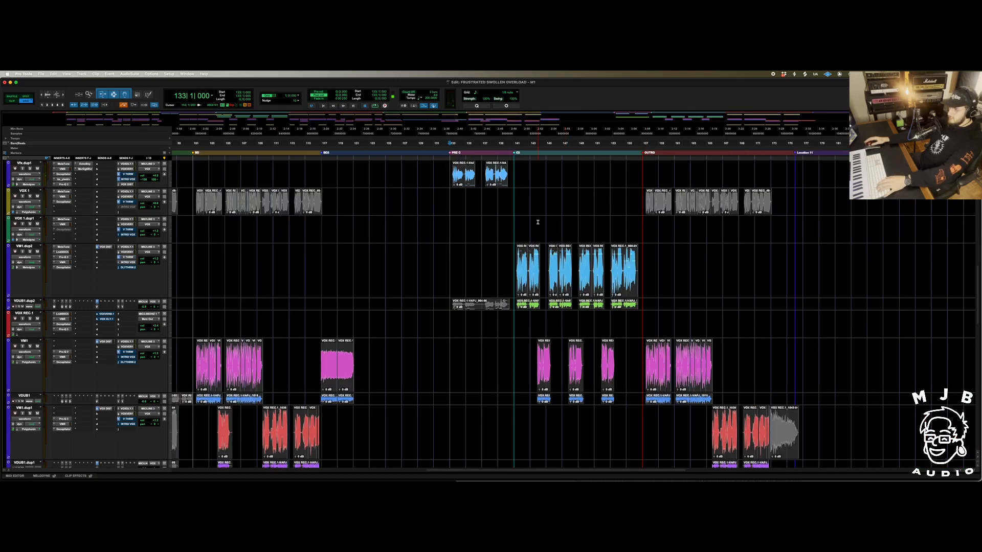
pyautogui.click(515, 223)
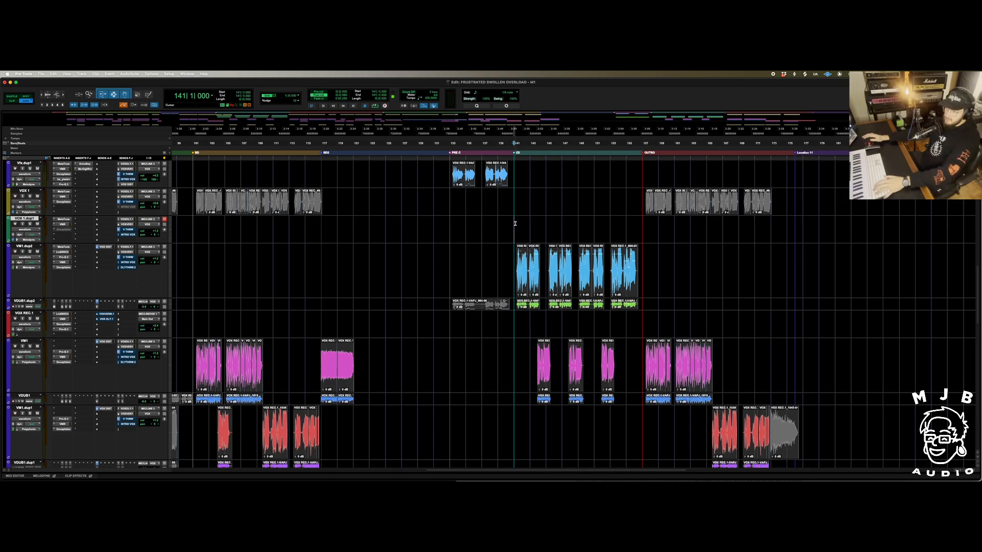
pyautogui.press('space')
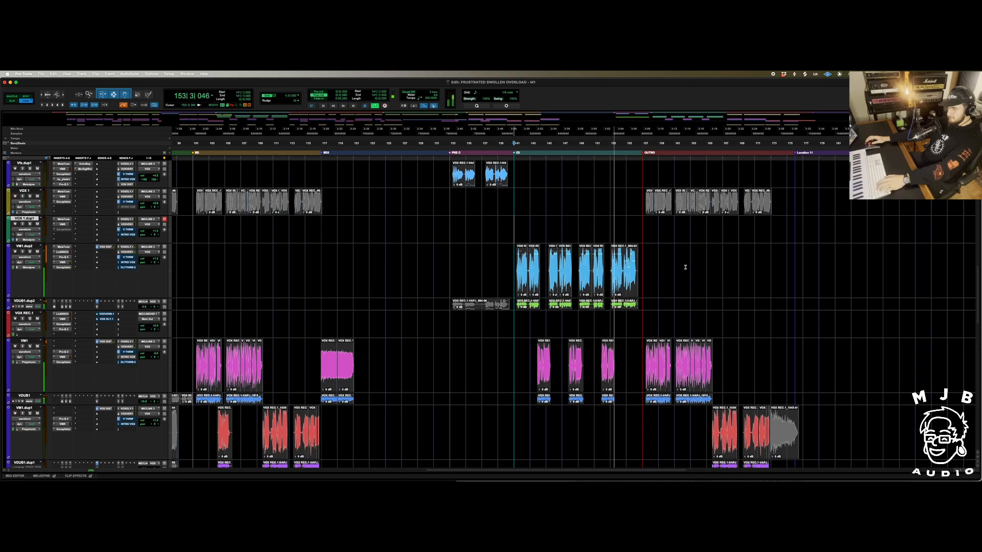
pyautogui.scroll(2, 685, 268)
pyautogui.scroll(1, 685, 267)
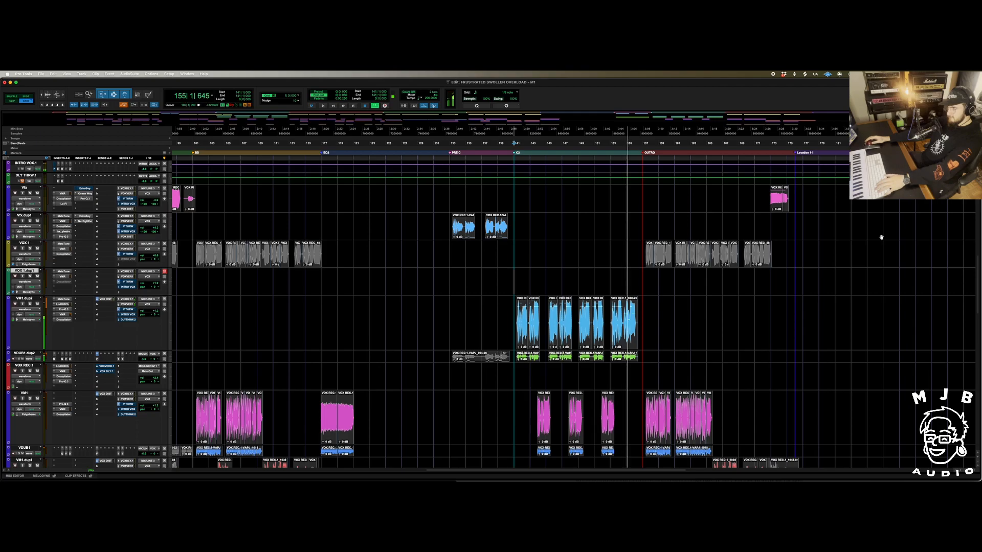
pyautogui.scroll(-2, 877, 238)
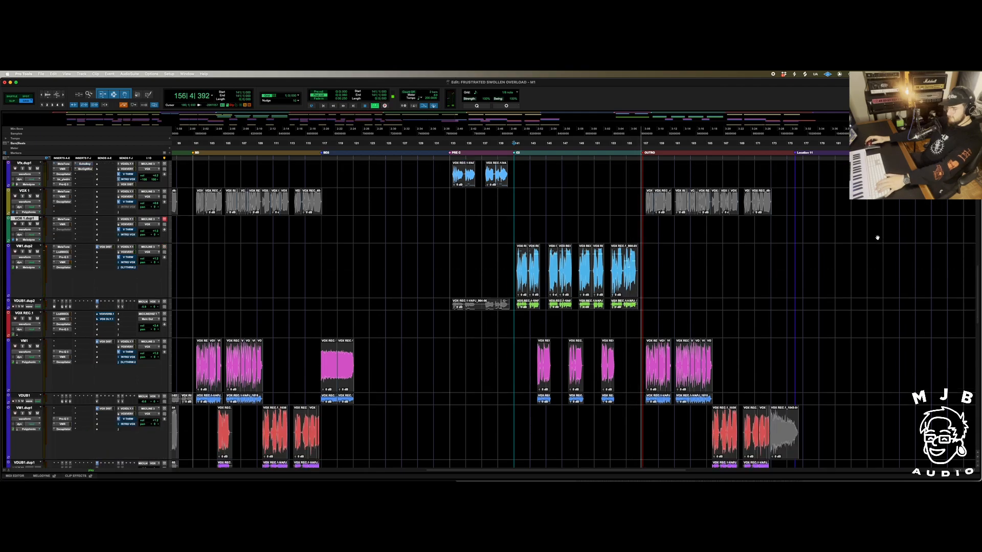
pyautogui.press('space')
# Play from bar 172 on the Vfx track to hear the pink effect-vocal clips at the end of the outro
pyautogui.scroll(5, 793, 239)
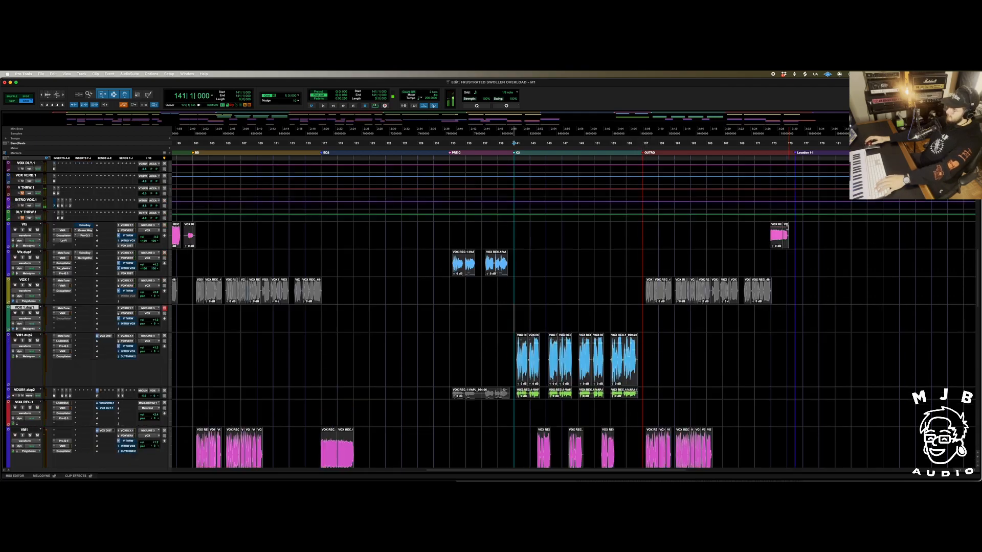
pyautogui.click(770, 228)
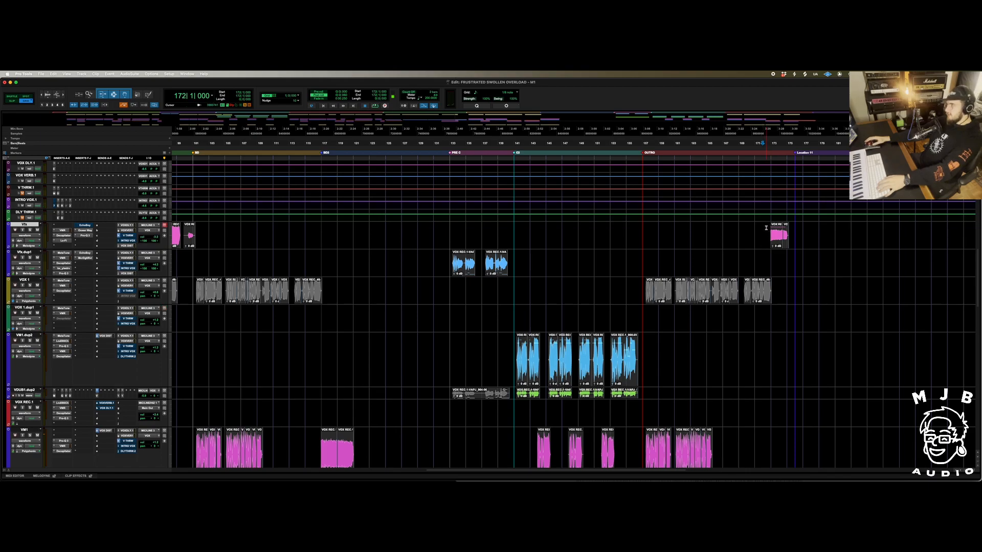
pyautogui.press('space')
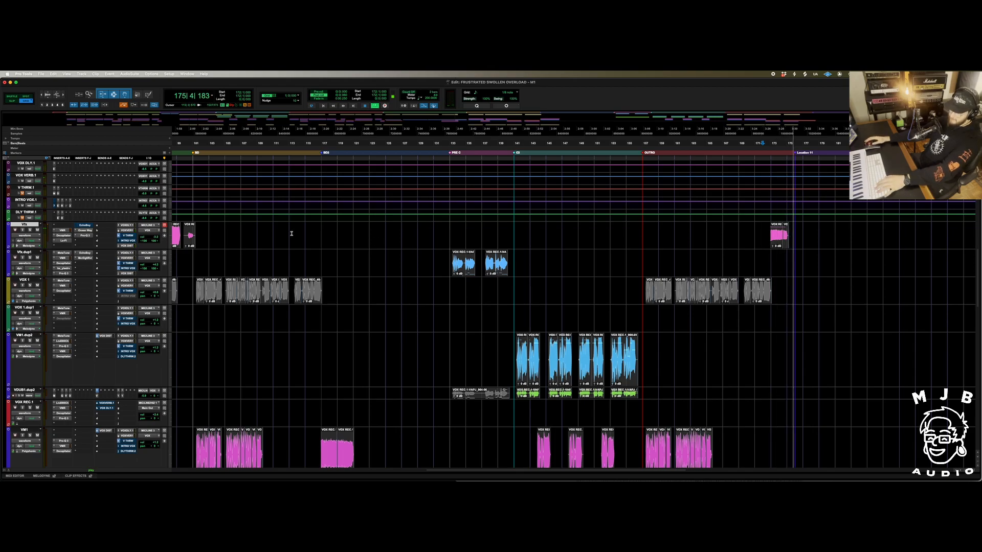
pyautogui.press('space')
# Unsolo and collapse the VOX.1 folder, and expand the FX folder to show its tracks
pyautogui.press('r')
pyautogui.press('r')
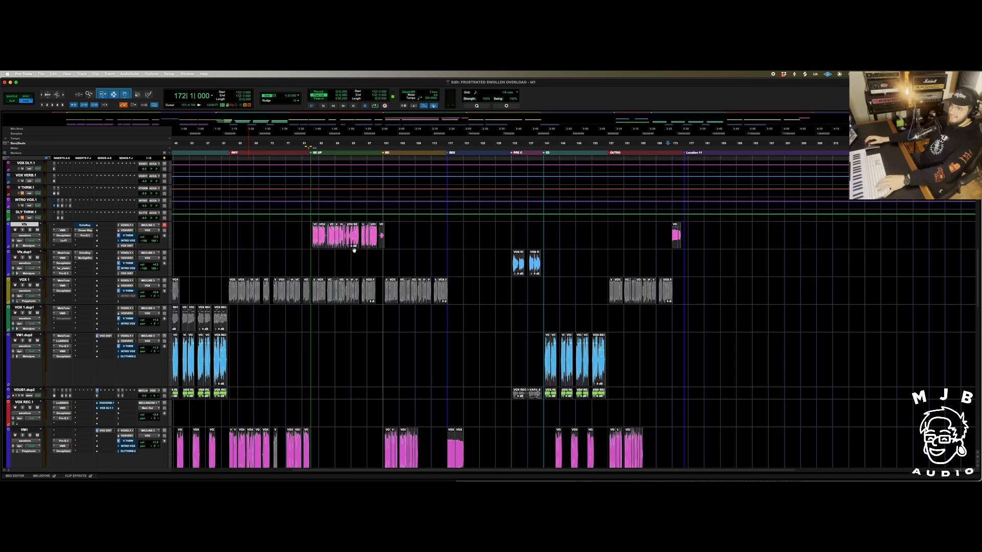
pyautogui.scroll(10, 394, 239)
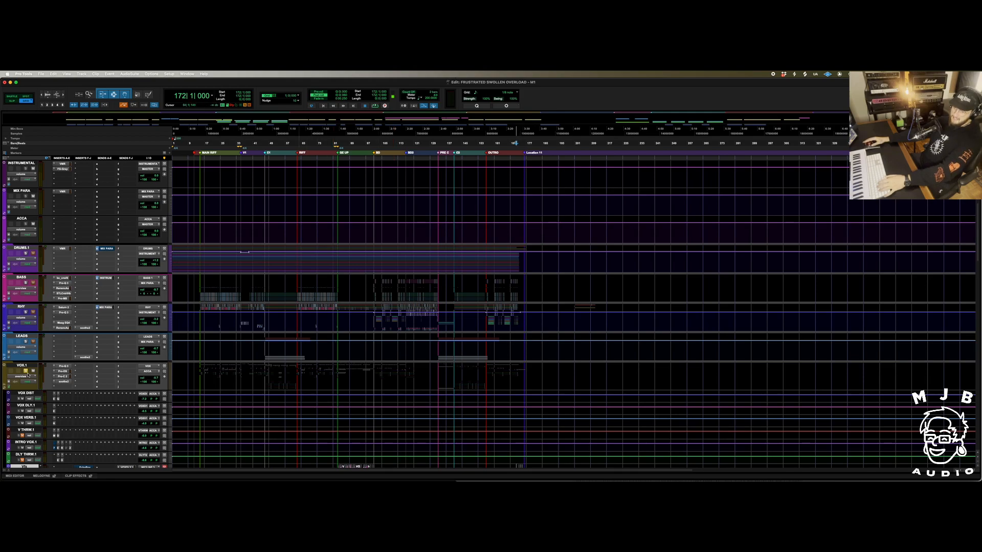
pyautogui.click(4, 387)
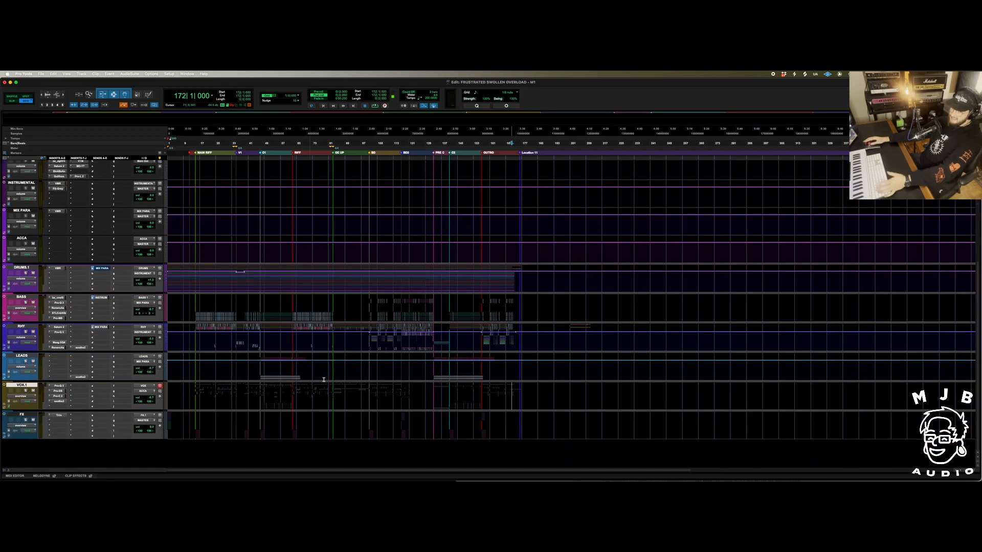
pyautogui.click(3, 436)
pyautogui.scroll(-5, 264, 465)
# Solo the FX folder and play its effects from bars 14 and 117, then unsolo and collapse the folder
pyautogui.click(193, 366)
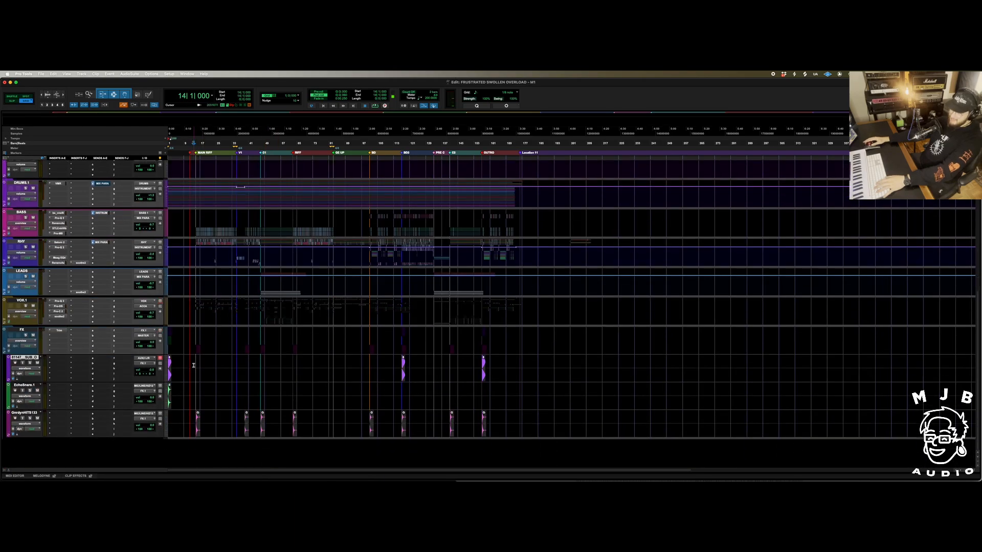
pyautogui.press('space')
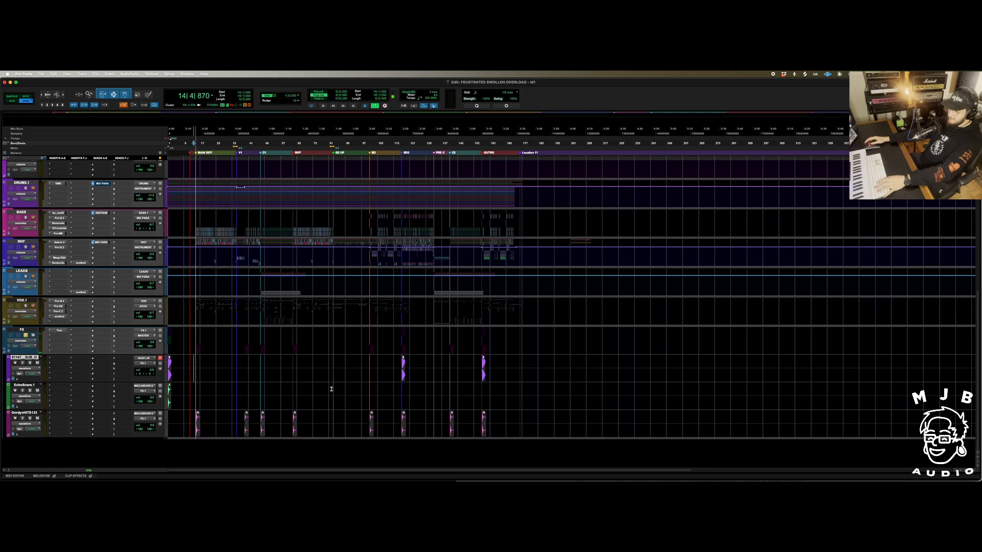
pyautogui.press('space')
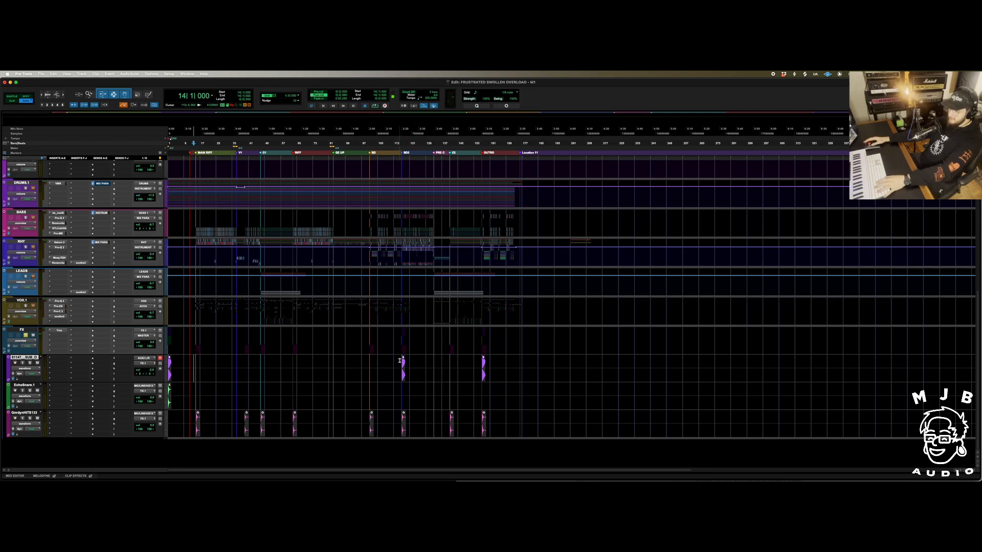
pyautogui.press('space')
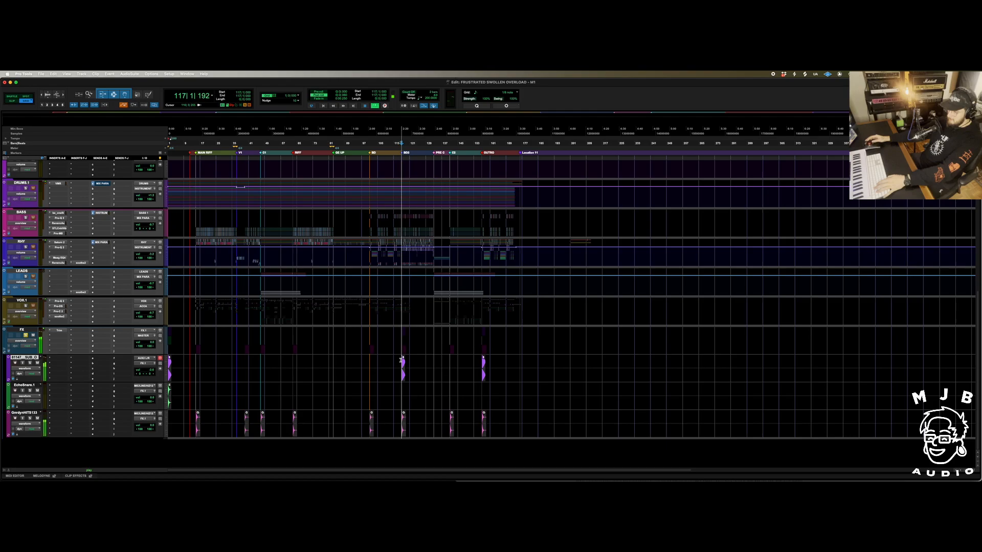
pyautogui.press('space')
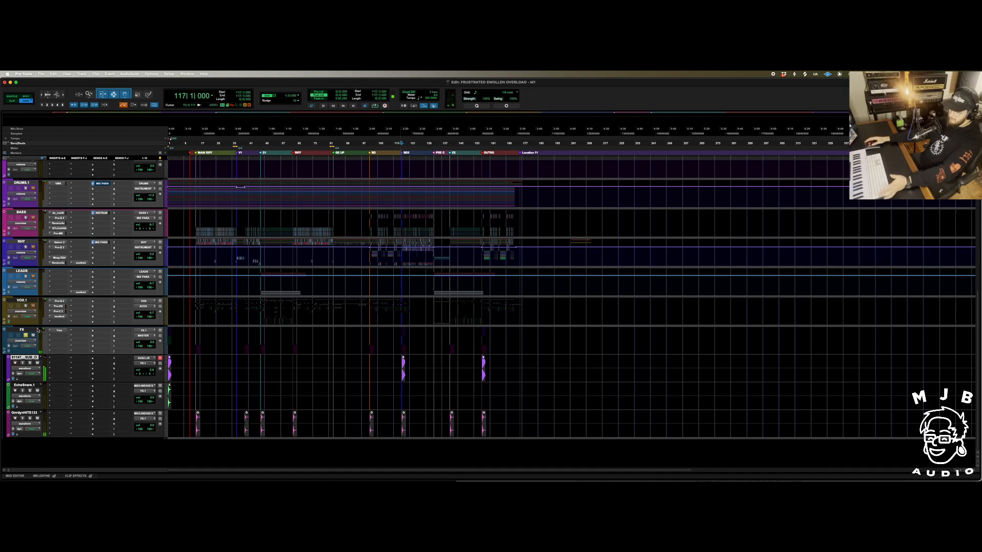
pyautogui.click(9, 346)
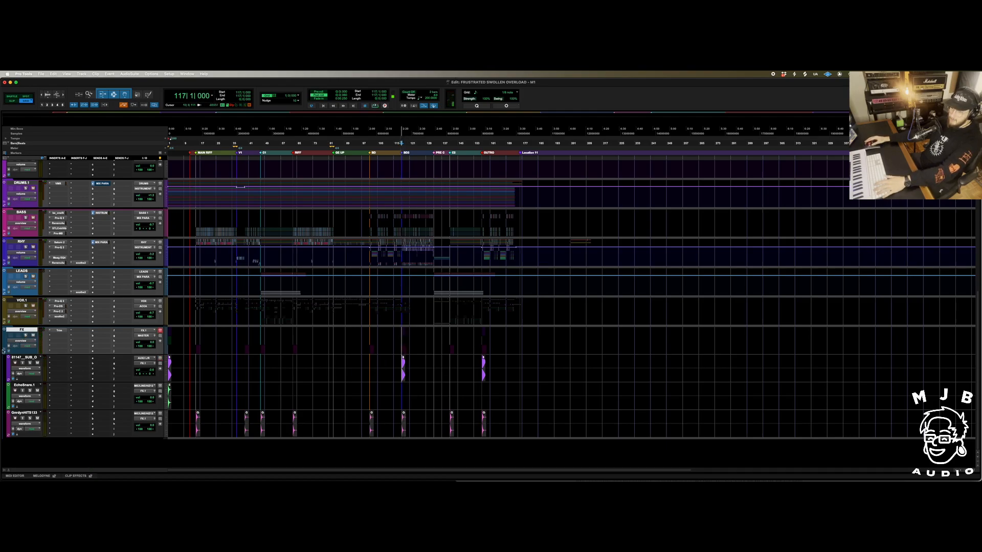
# Play the full mix from bar 137 through the outro while looking over the folder, bus and master tracks
pyautogui.scroll(3, 5, 350)
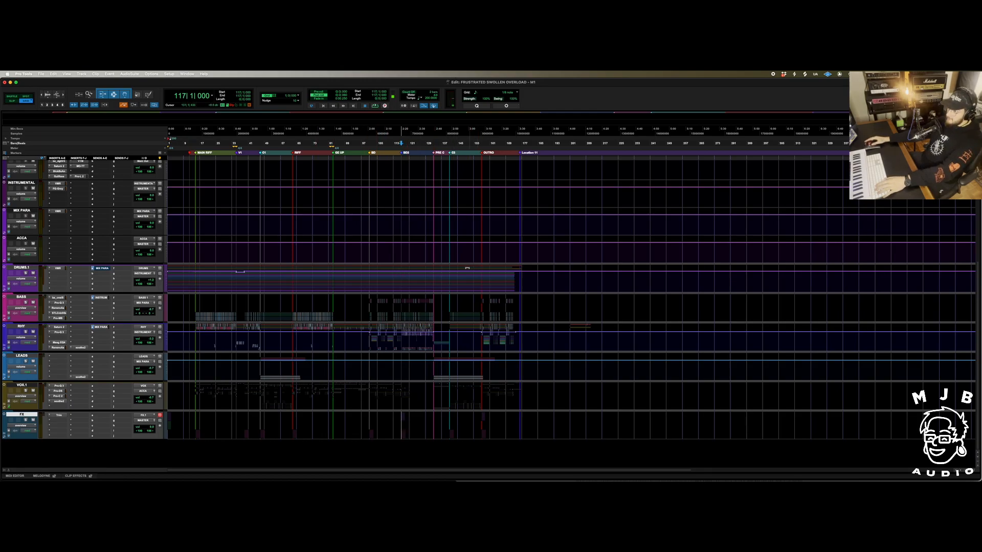
pyautogui.click(442, 272)
pyautogui.press('space')
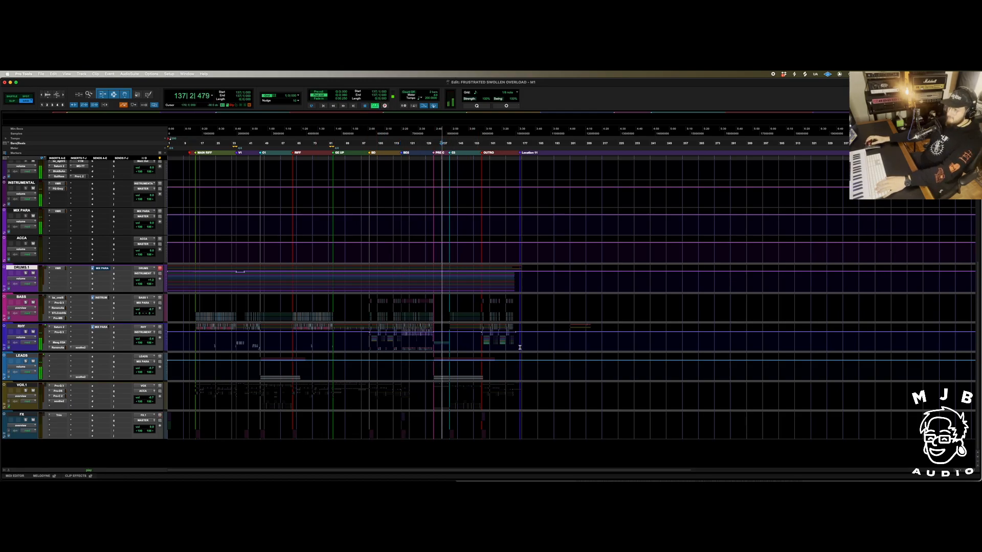
pyautogui.scroll(3, 520, 347)
pyautogui.scroll(1, 520, 347)
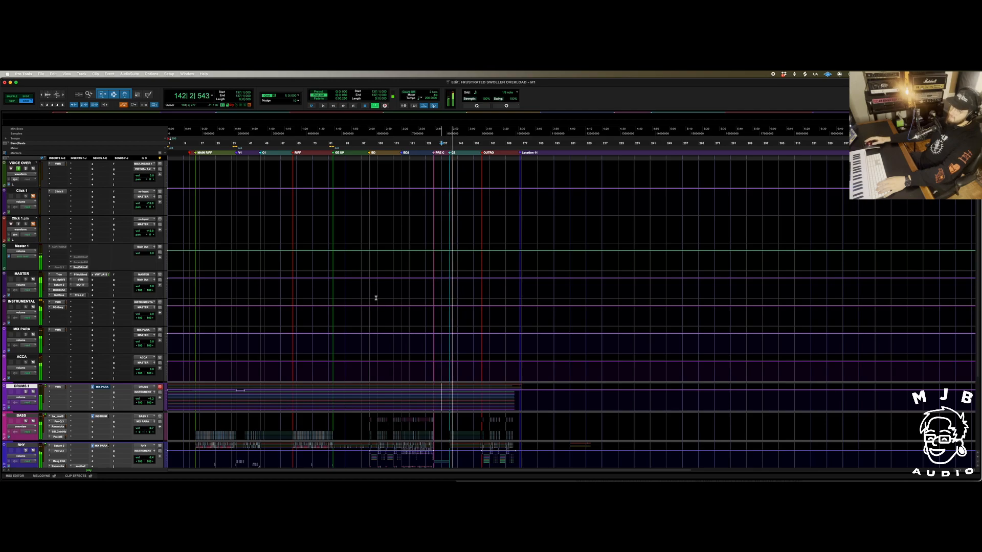
pyautogui.scroll(-1, 376, 300)
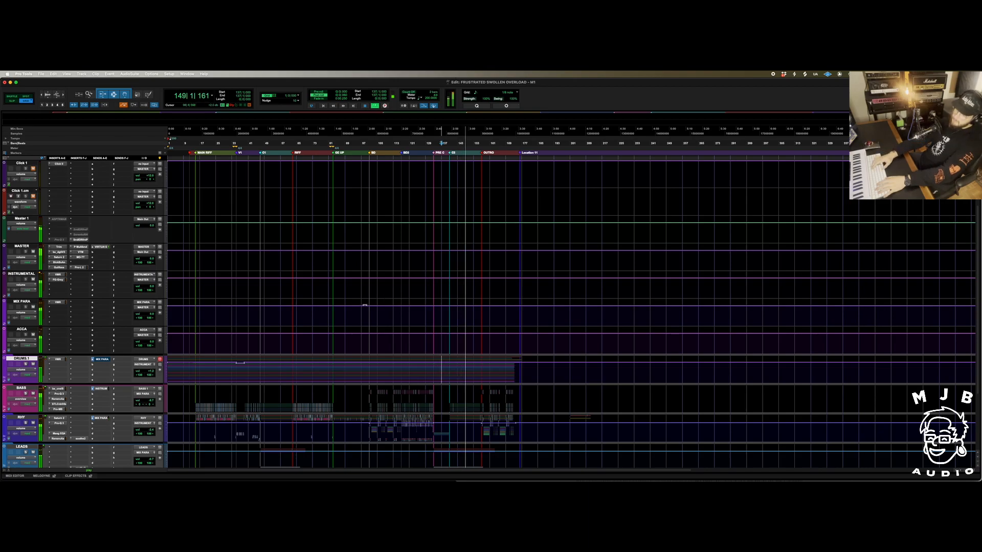
pyautogui.scroll(-2, 365, 305)
pyautogui.scroll(-1, 364, 305)
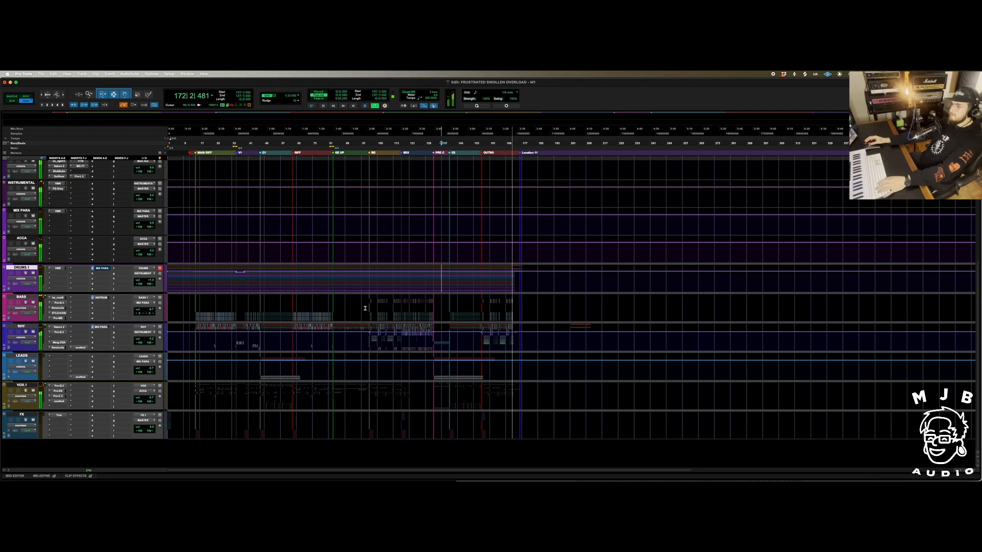
pyautogui.scroll(5, 365, 309)
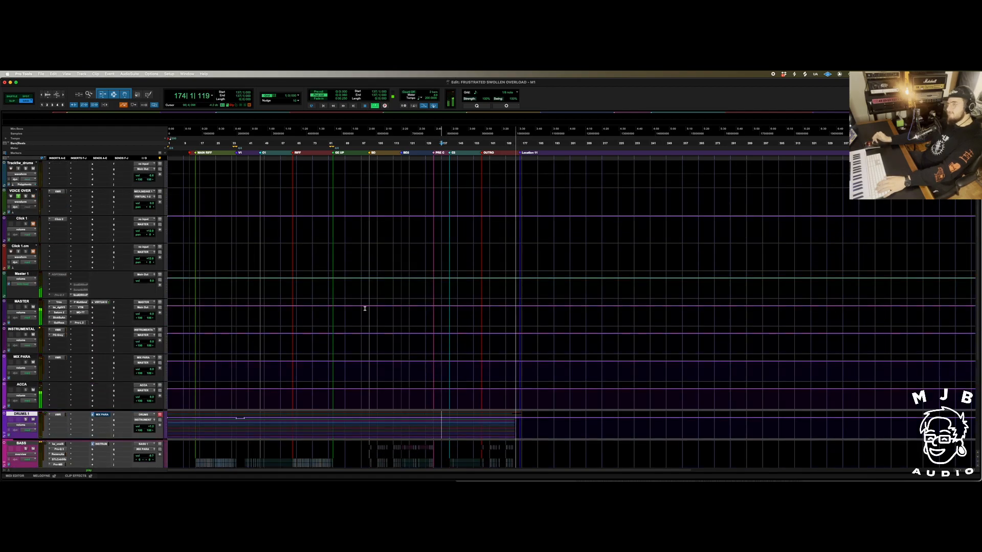
pyautogui.press('space')
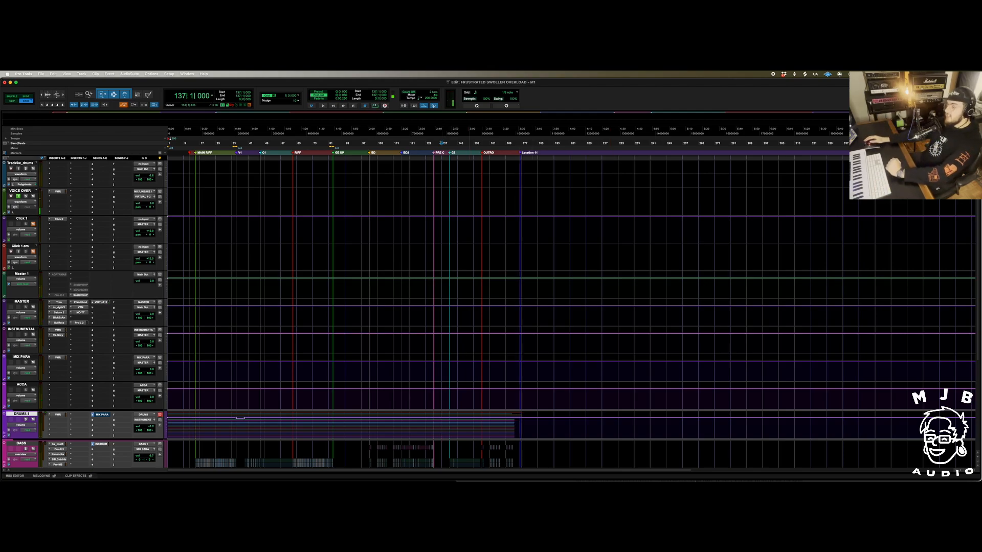